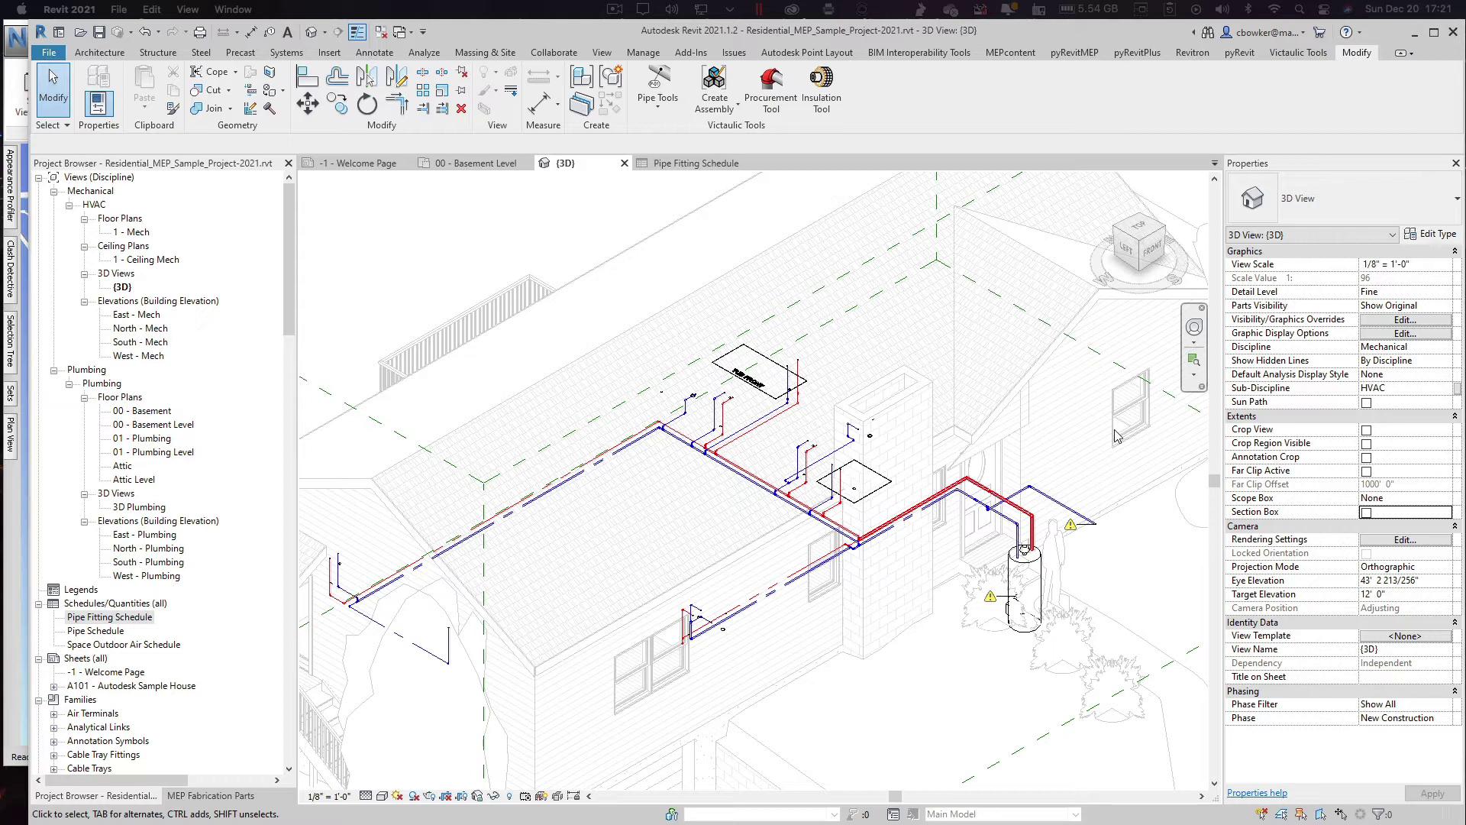
Step: Set the 3D view's visual style to Wireframe, framing the fitting on the cold water pipe near the water heater
scroll(997, 557, "up", 5)
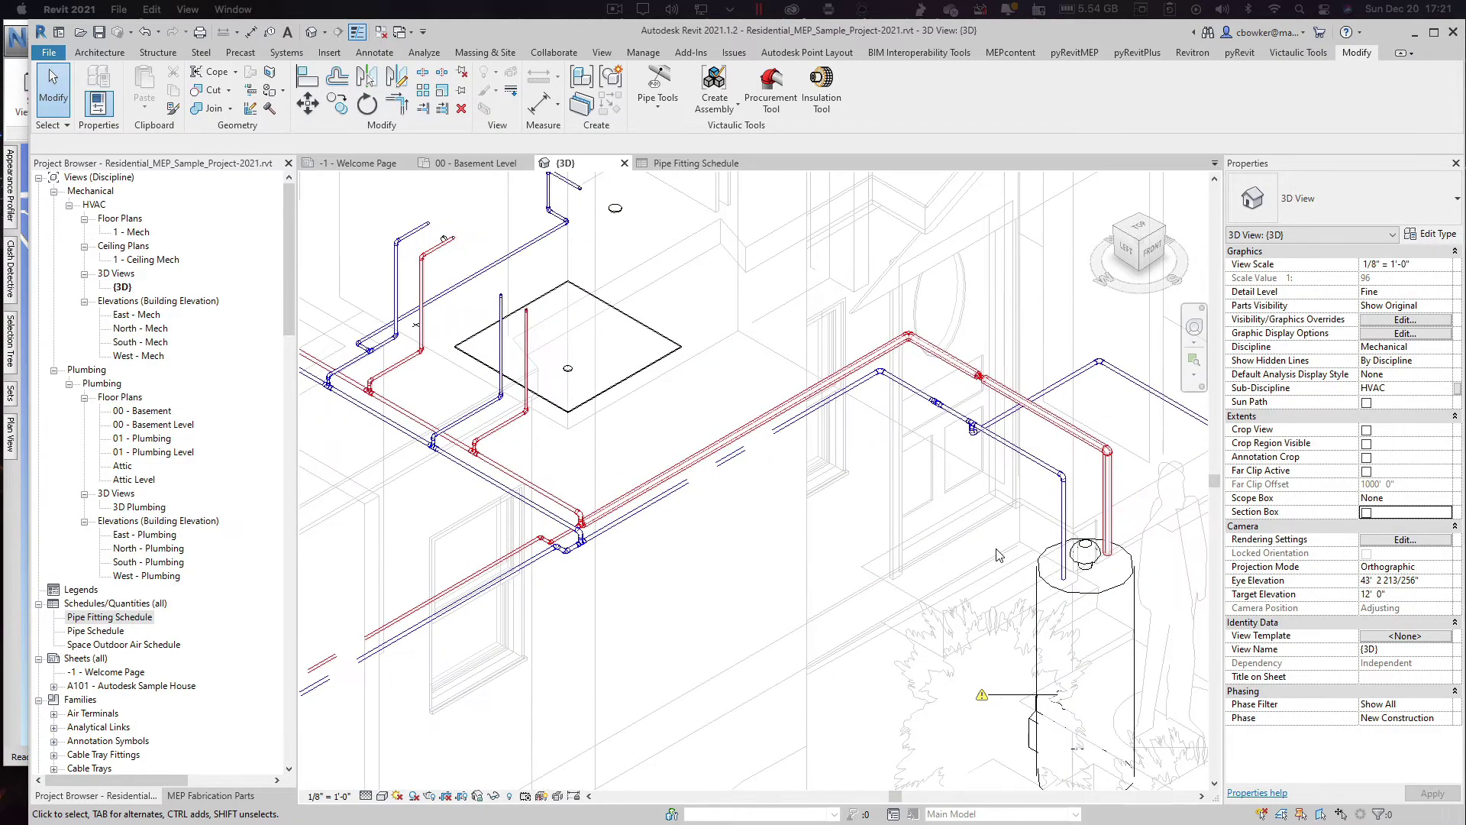
scroll(983, 439, "up", 1)
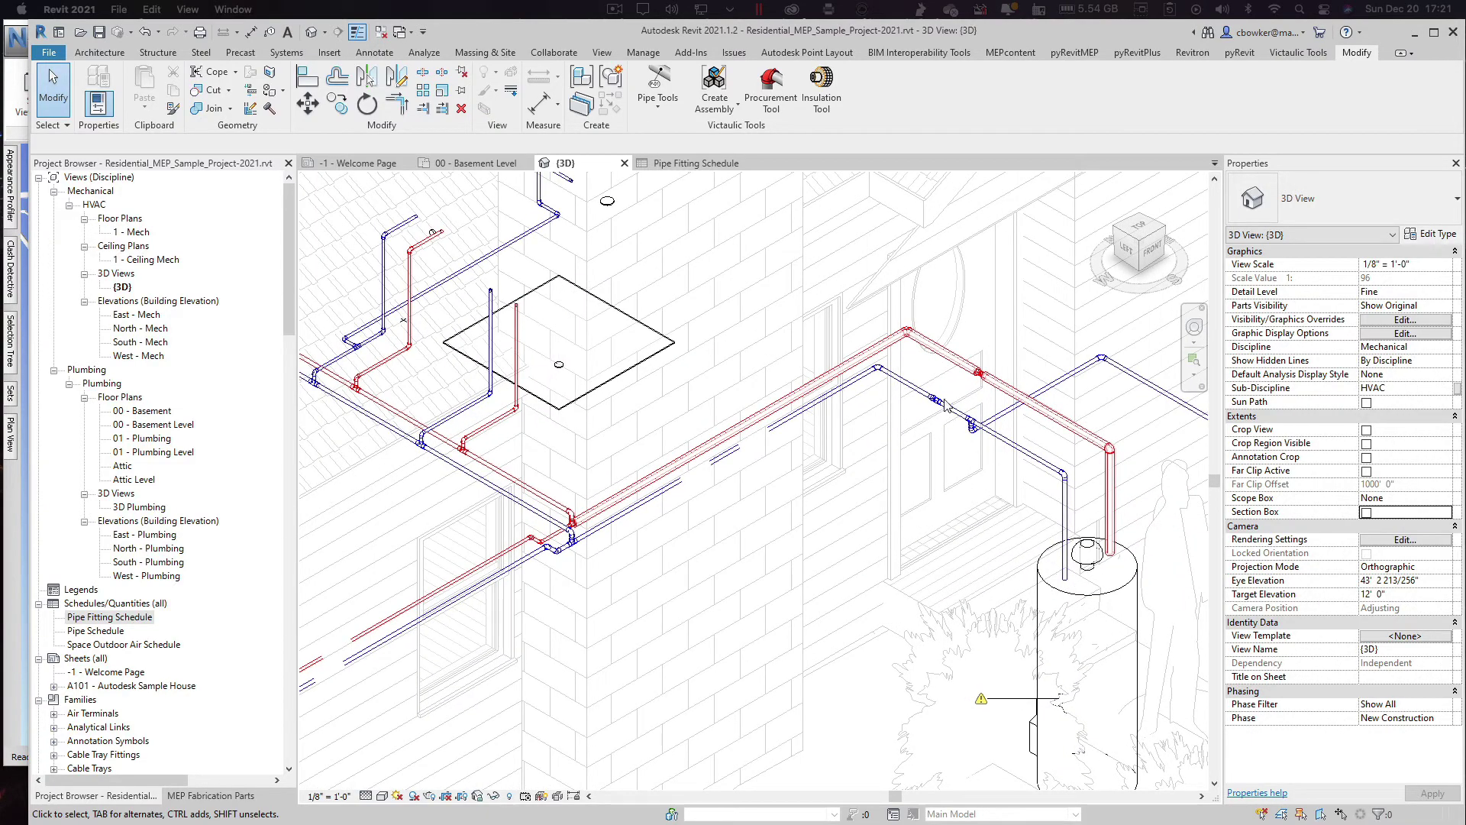
scroll(954, 407, "up", 5)
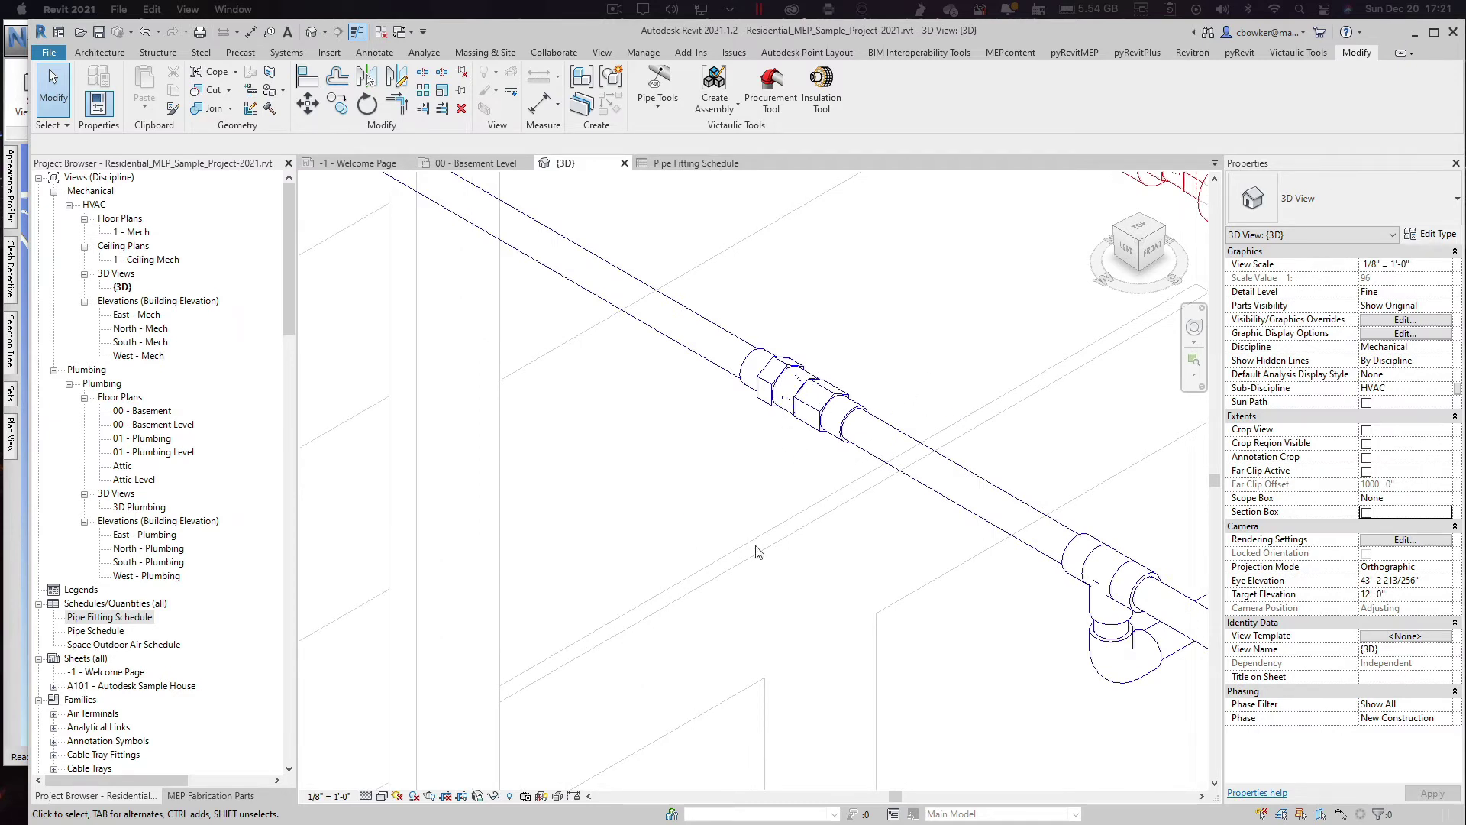
left_click(382, 796)
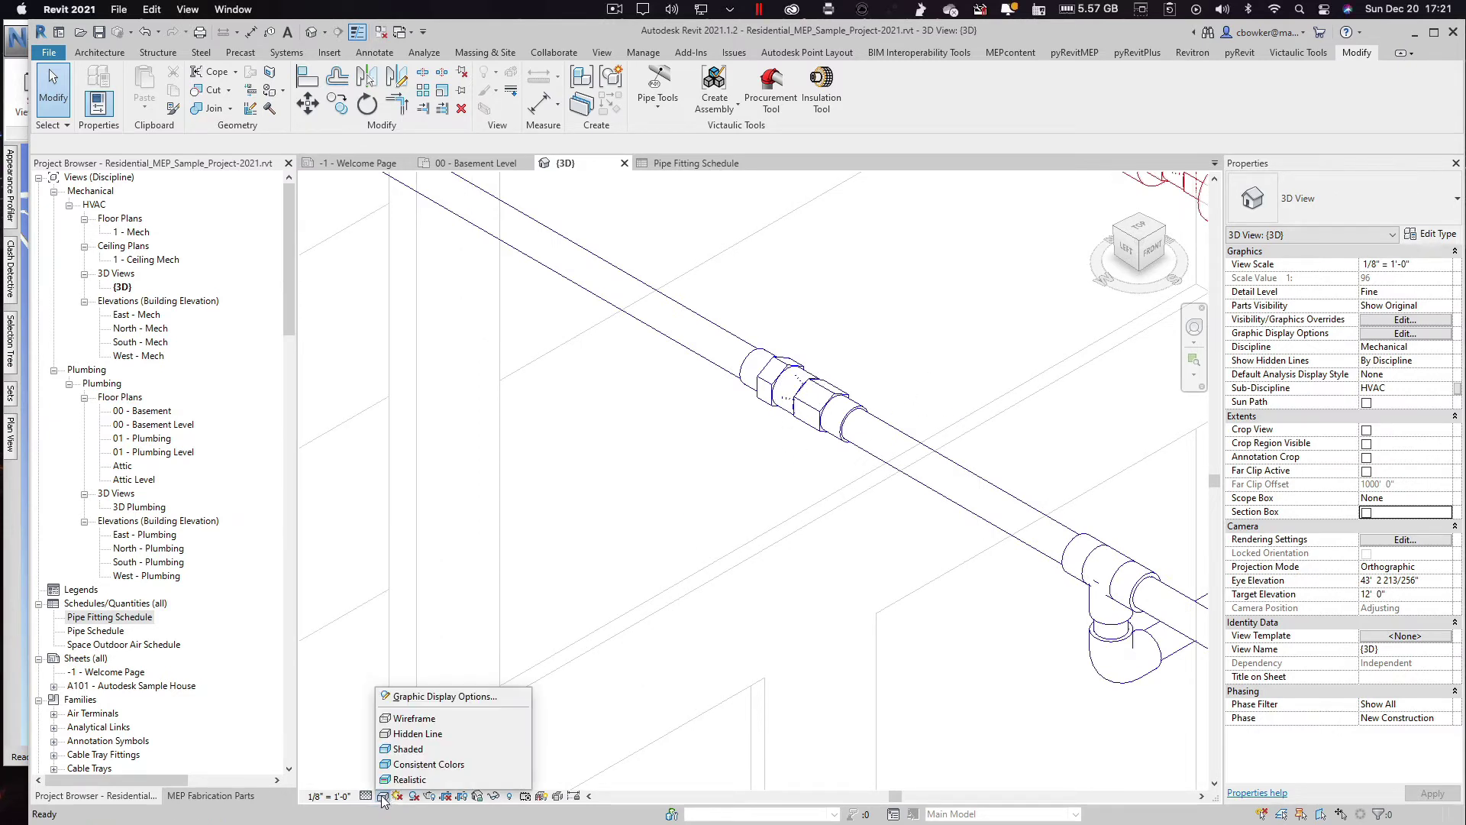
left_click(413, 718)
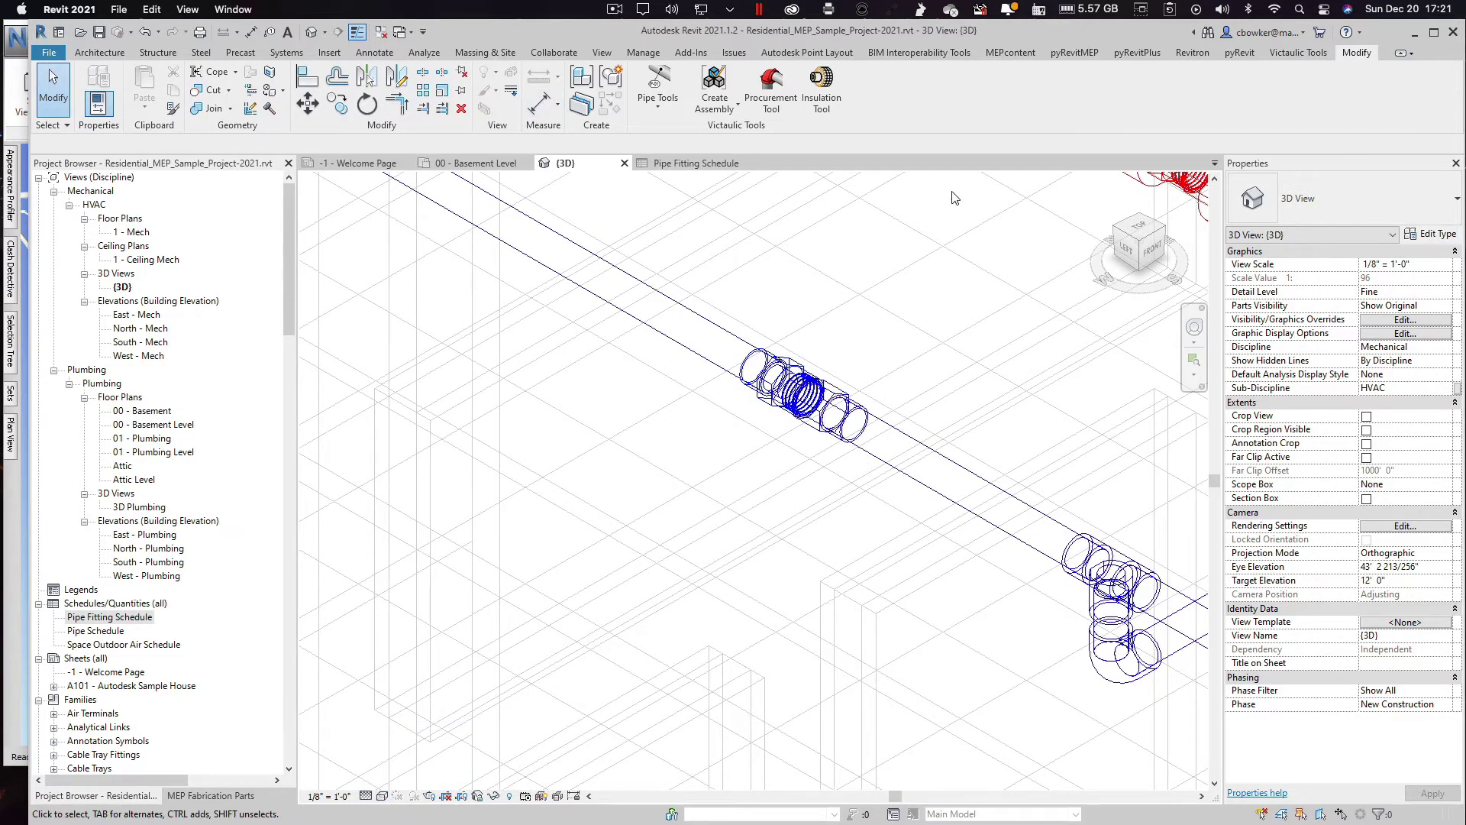
Step: Orient the 3D view to Top and inspect the CHARLOTTE 2115L male adapter on the cold water pipe near the water heater
left_click(1148, 238)
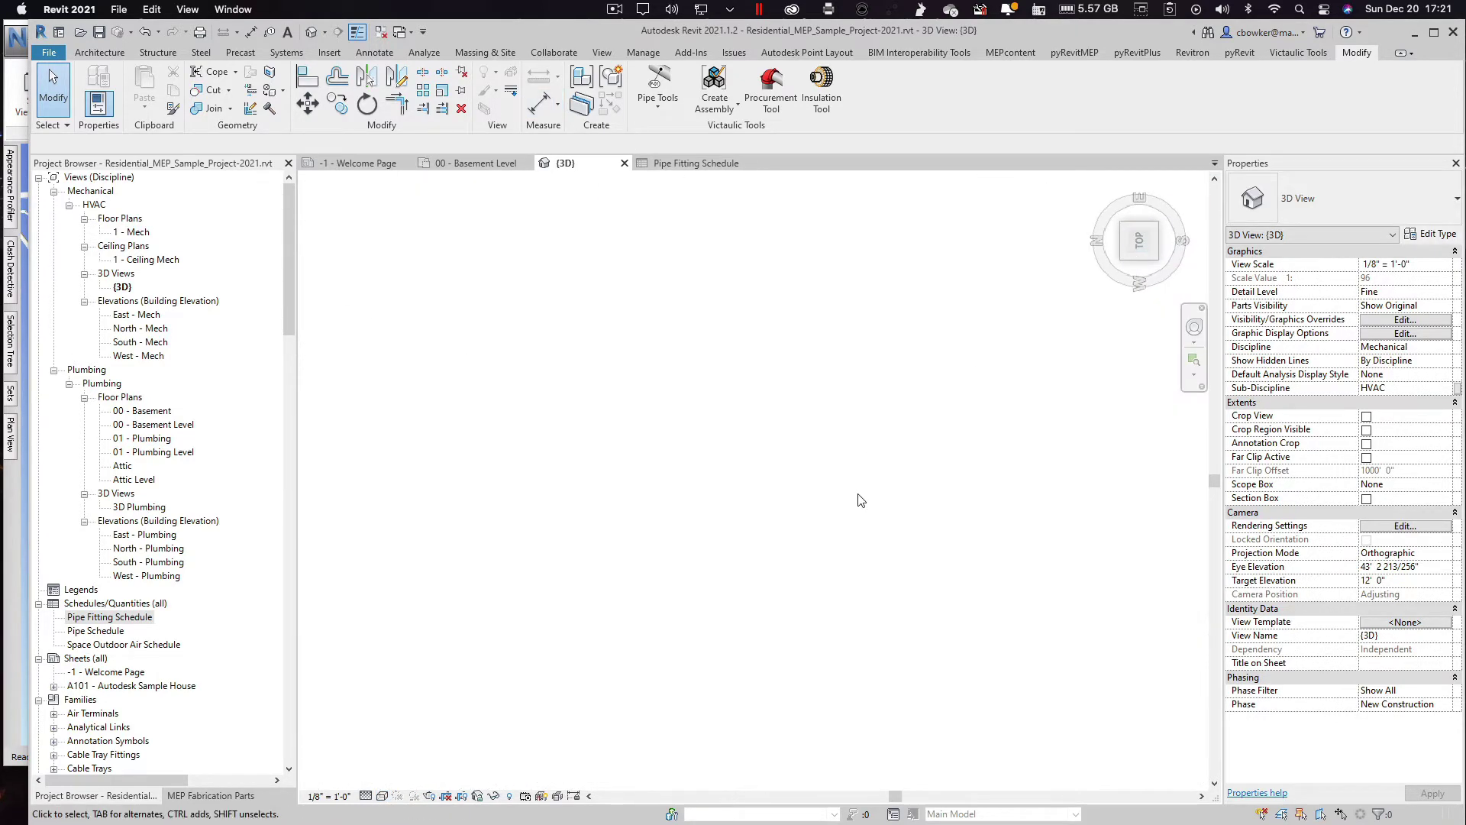
scroll(850, 599, "up", 5)
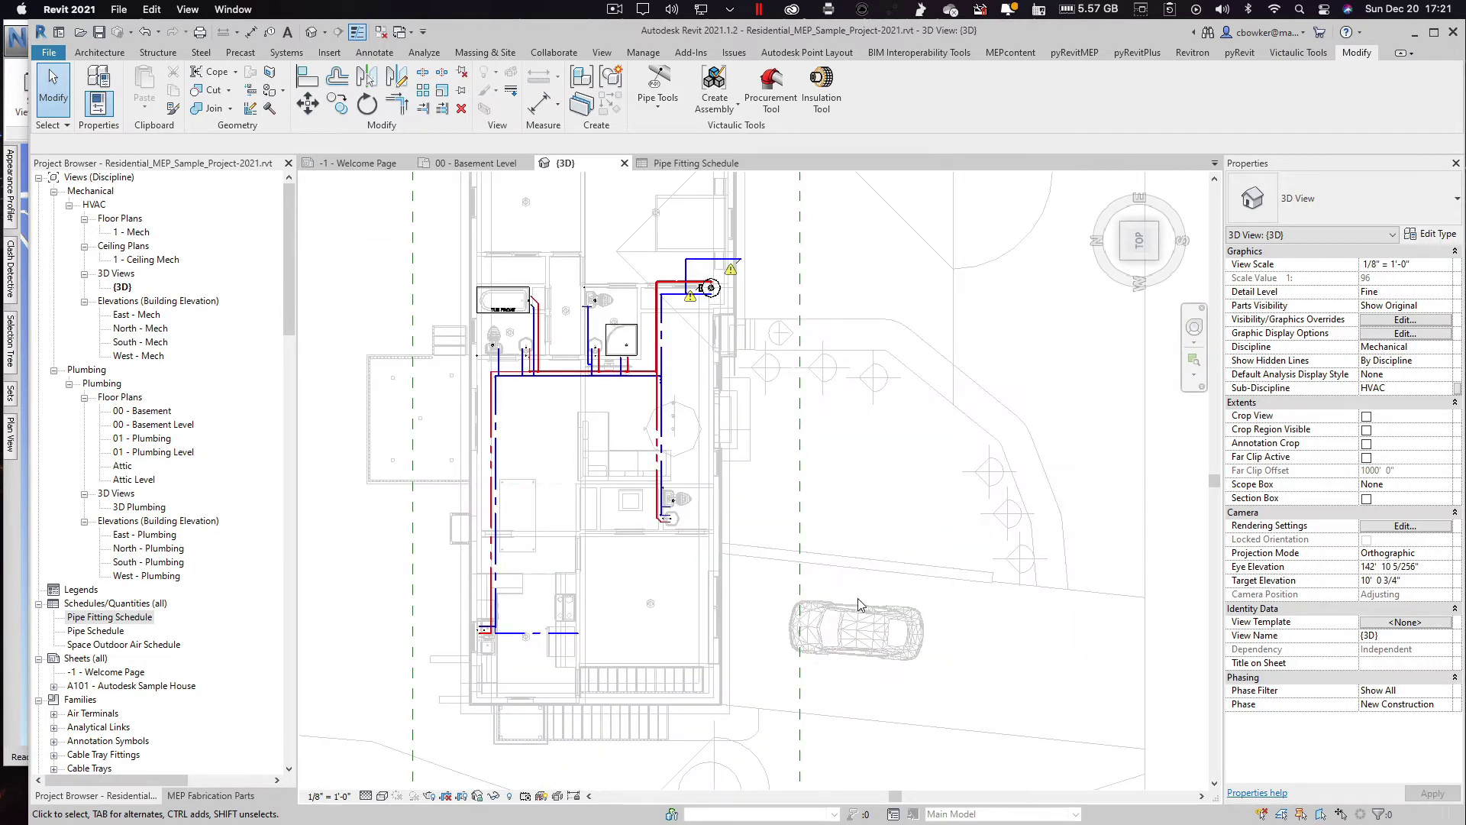
scroll(693, 292, "up", 6)
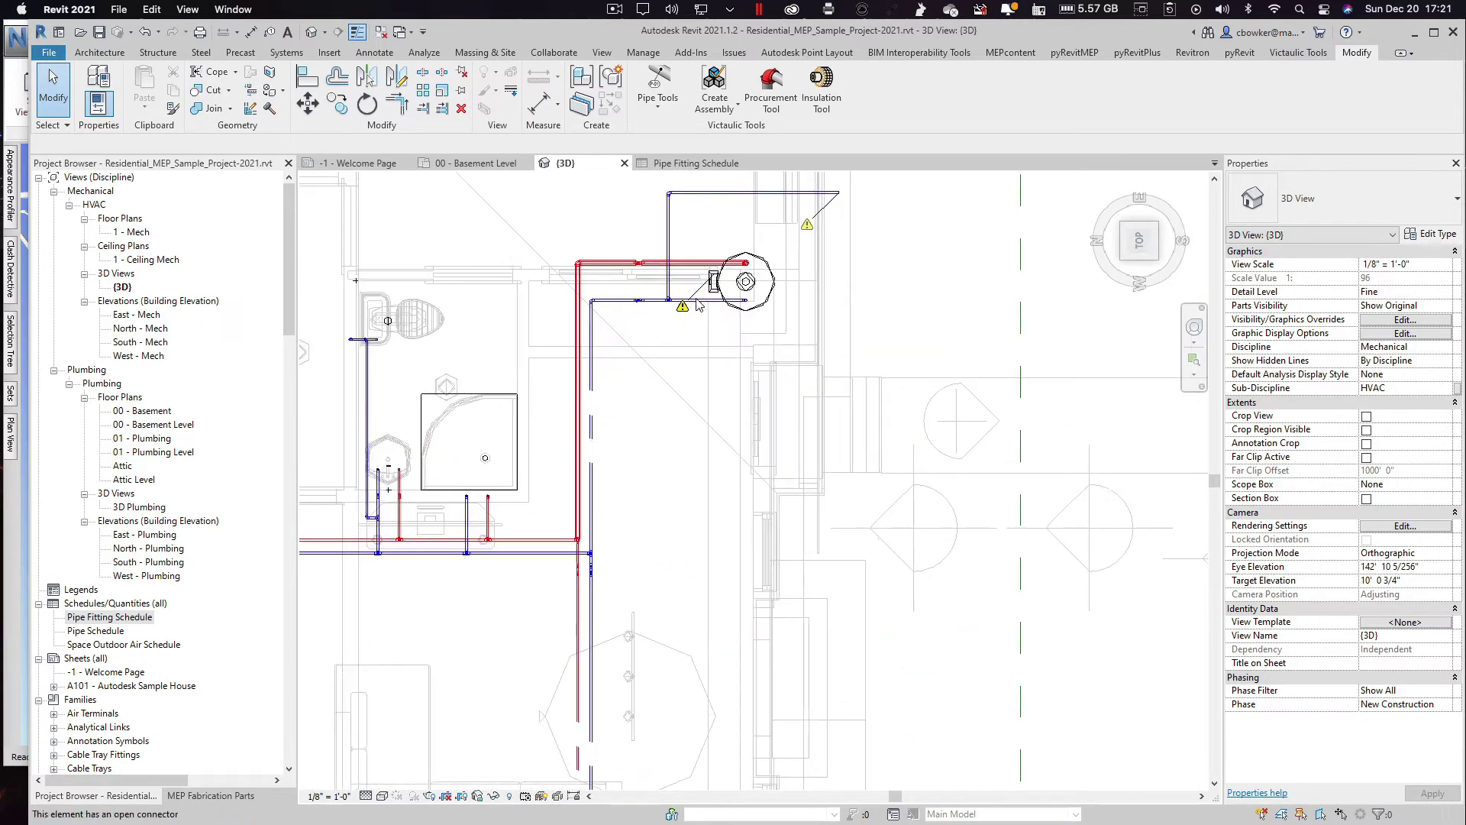
scroll(618, 307, "up", 6)
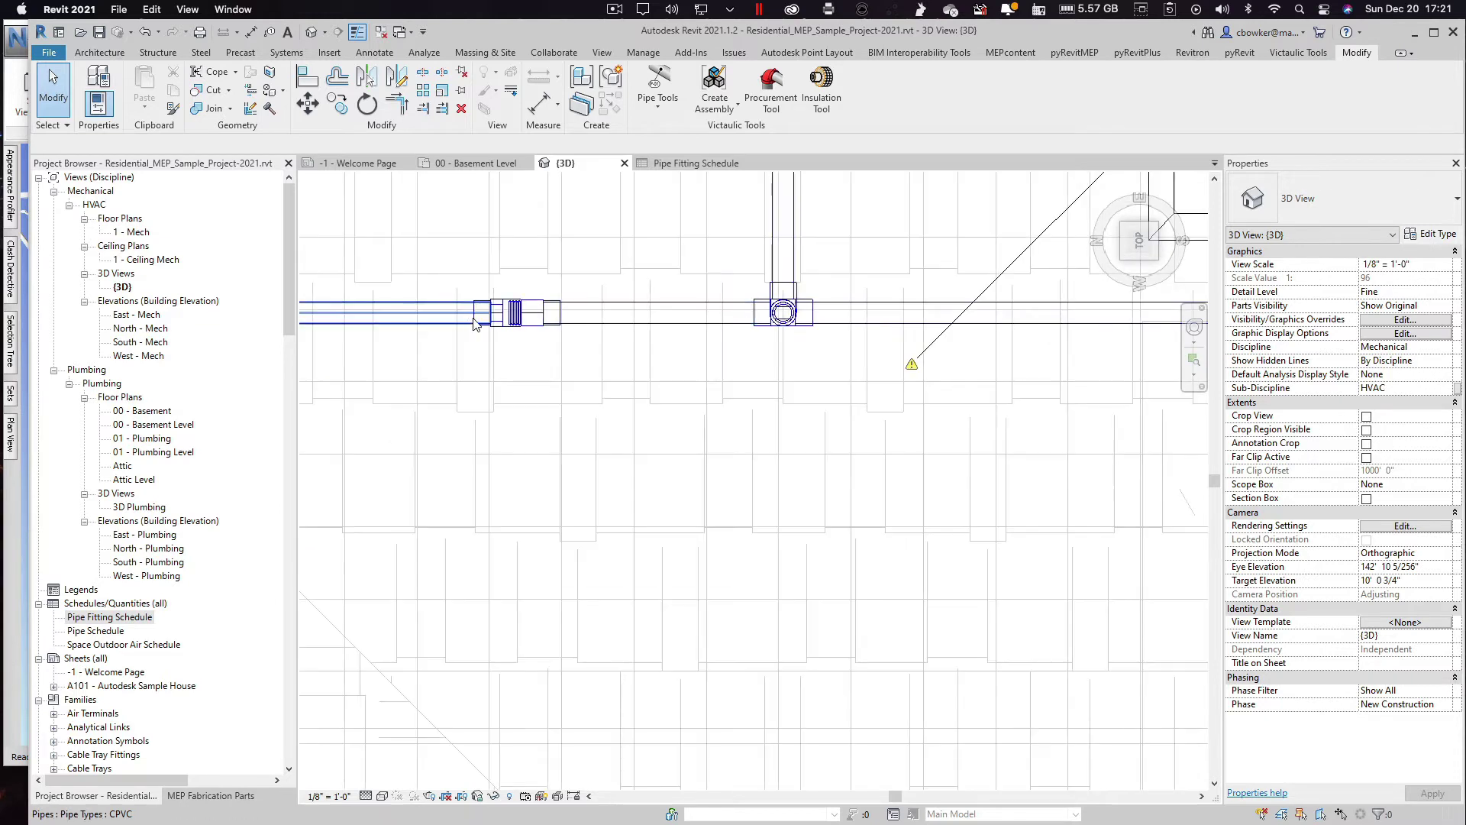
left_click(549, 310)
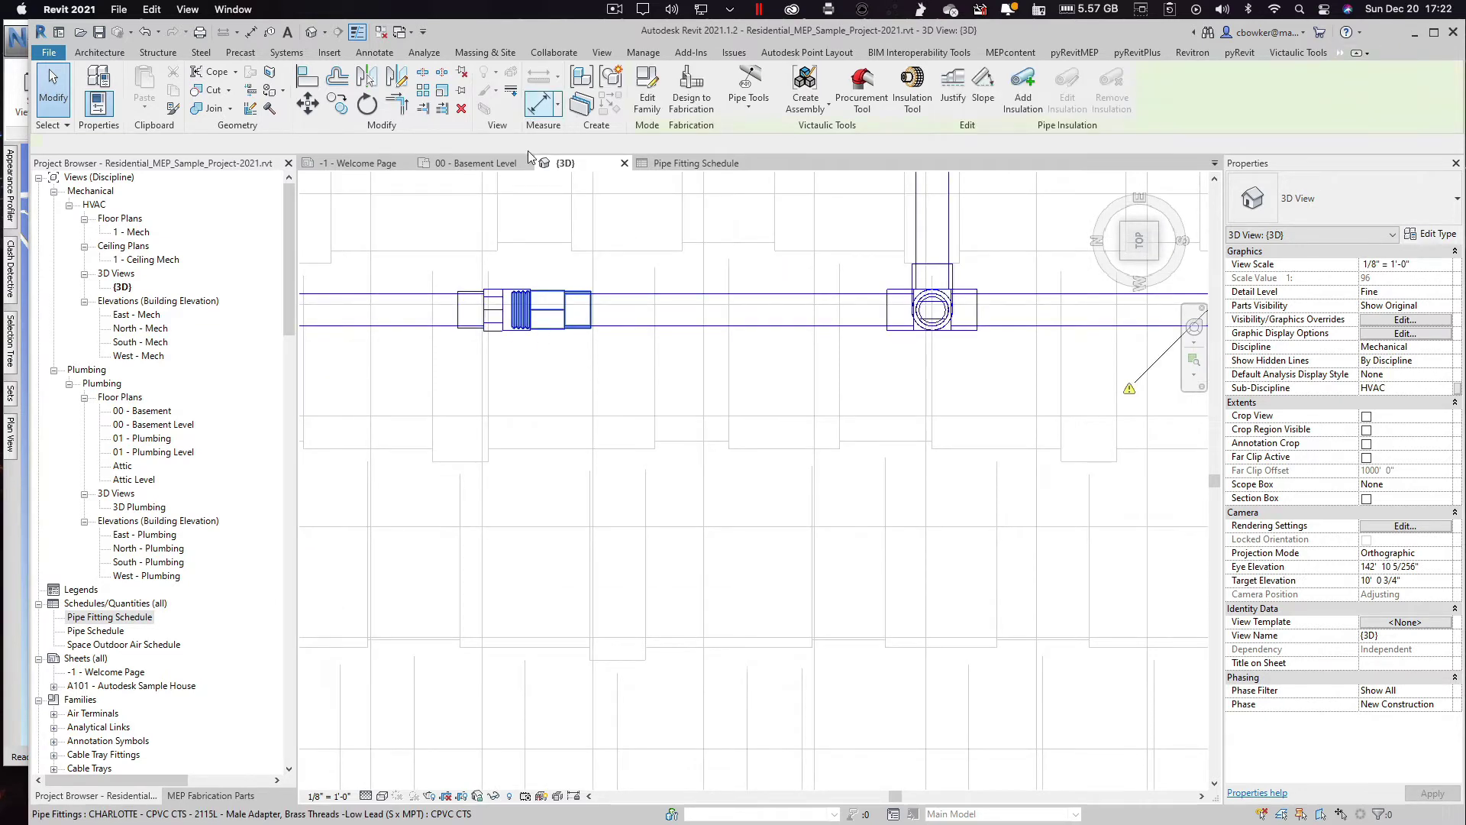
left_click(534, 304)
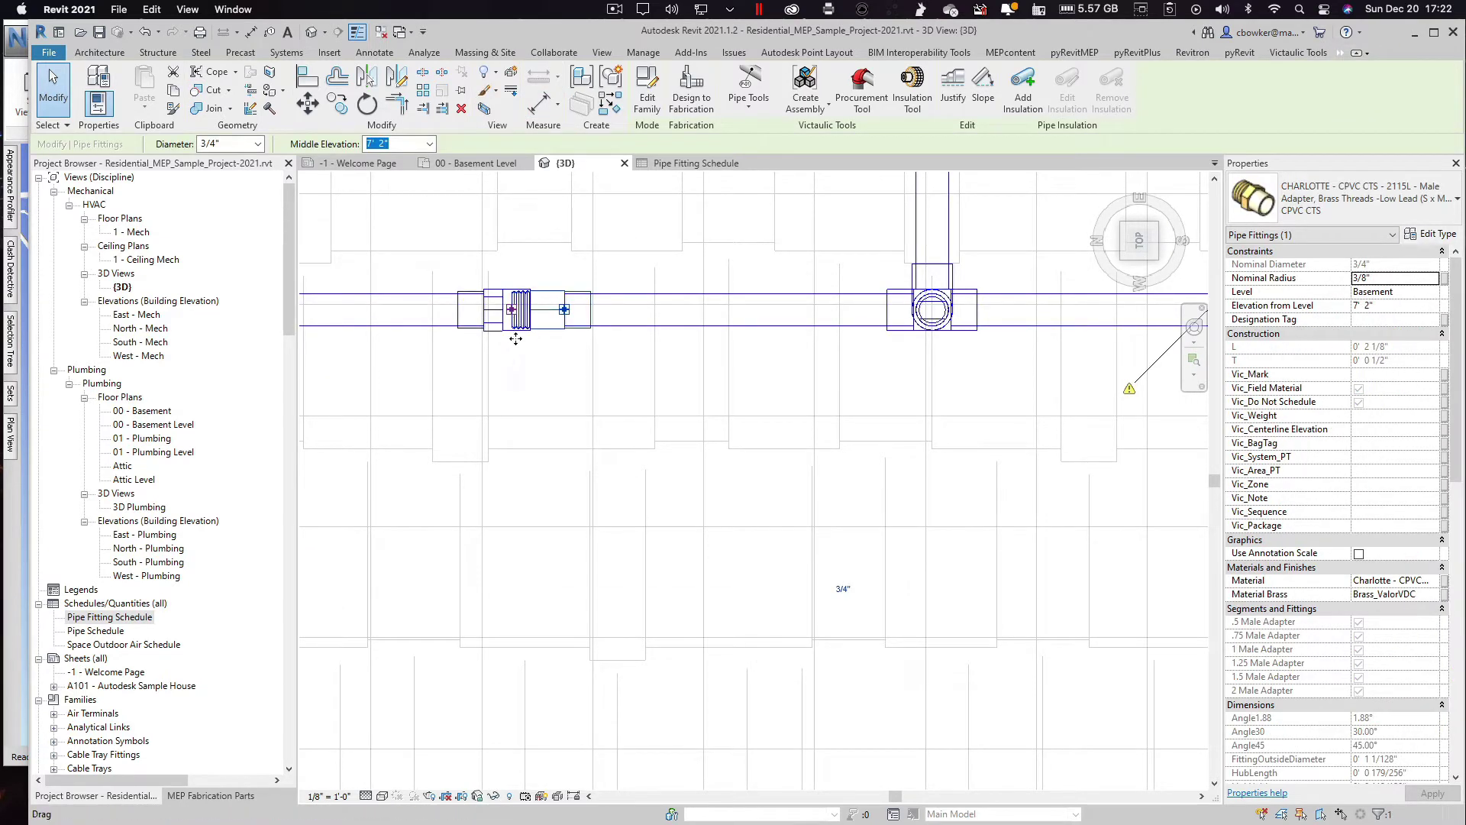
Step: Examine the piping in the 00 - Basement Level plan and review the Pipe Settings in Mechanical Settings
scroll(525, 349, "down", 3)
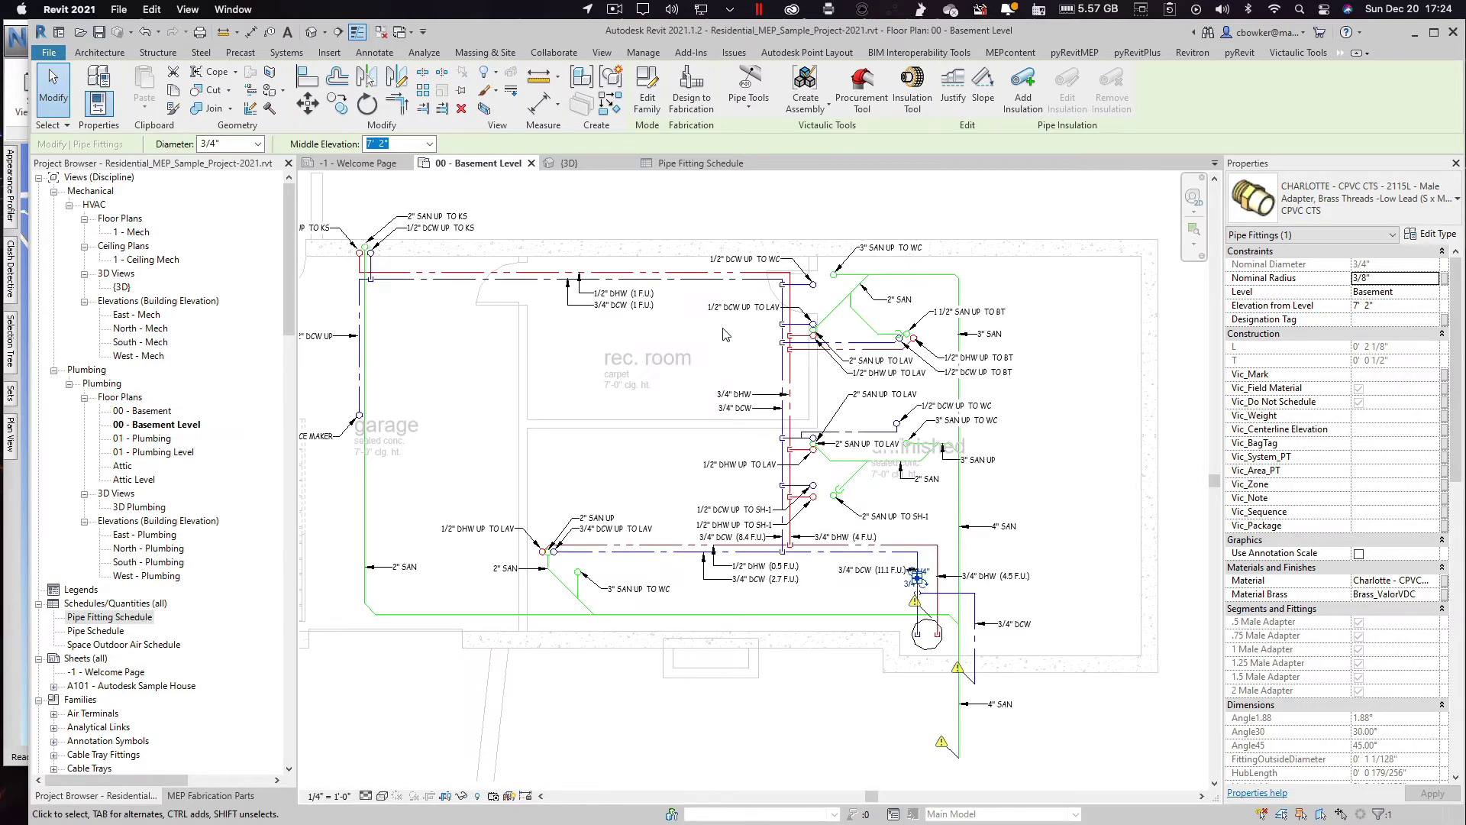
scroll(786, 394, "up", 3)
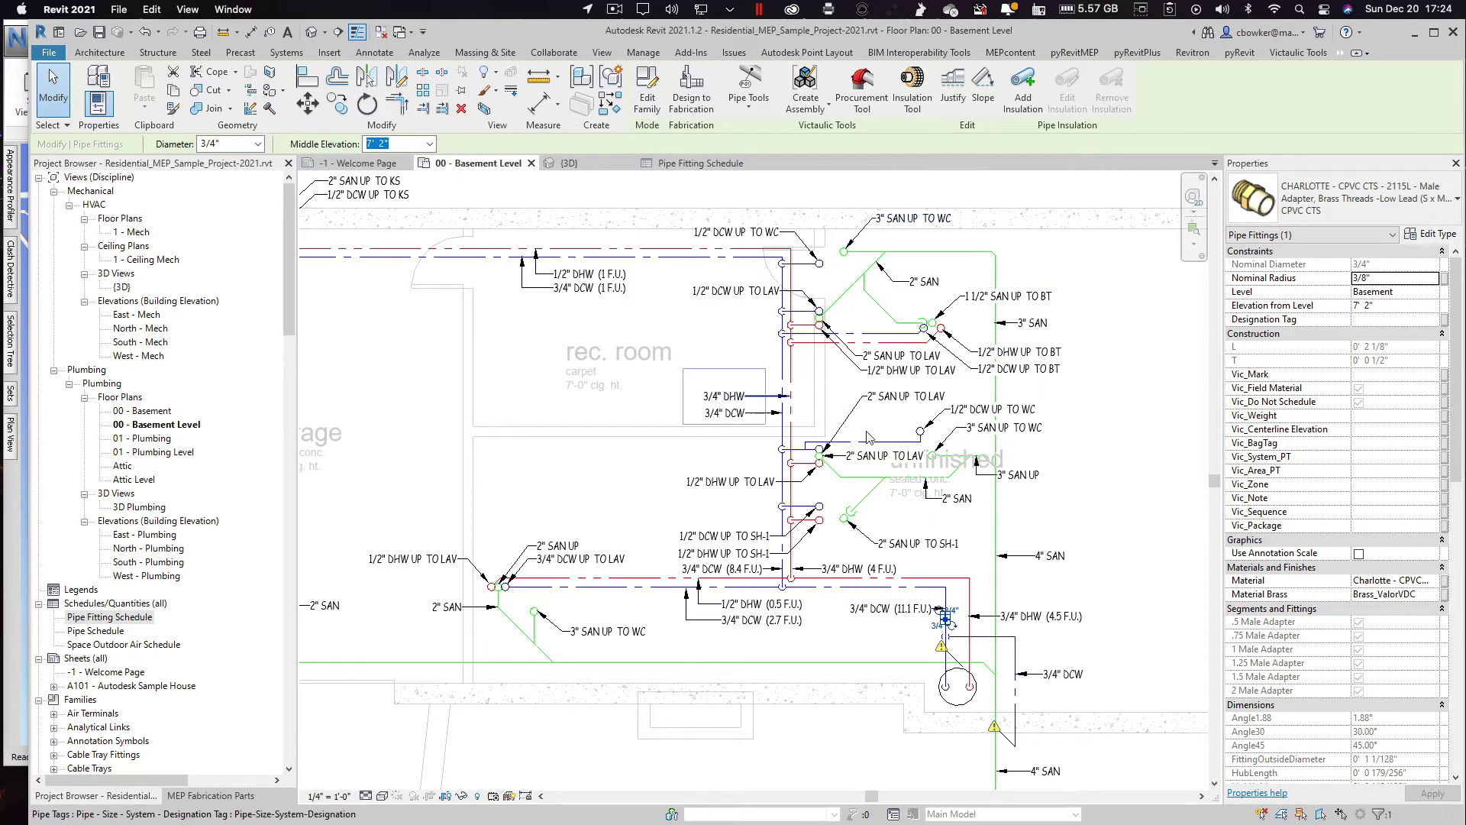
scroll(754, 427, "up", 2)
scroll(754, 421, "up", 2)
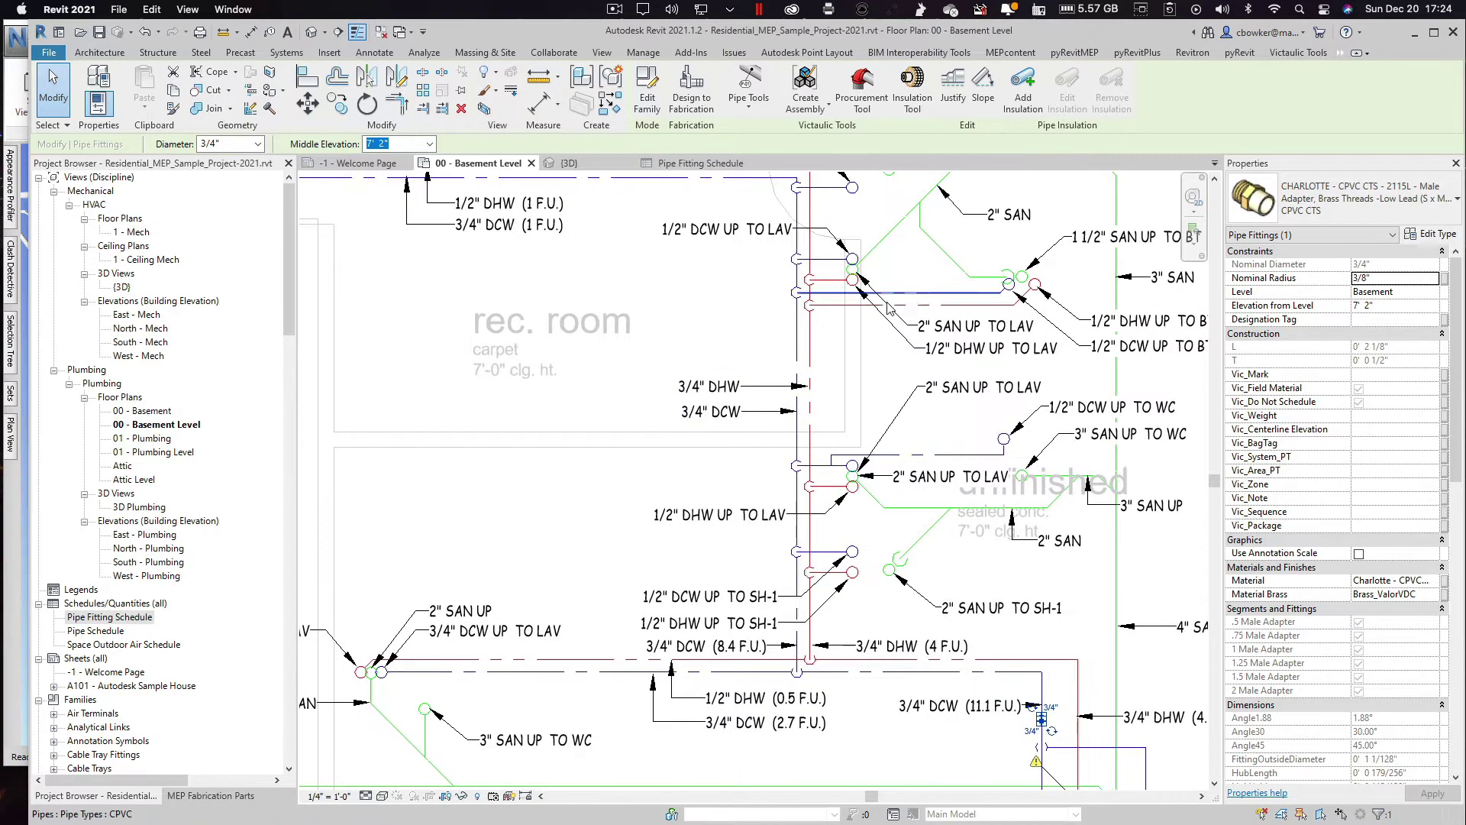
left_click(643, 52)
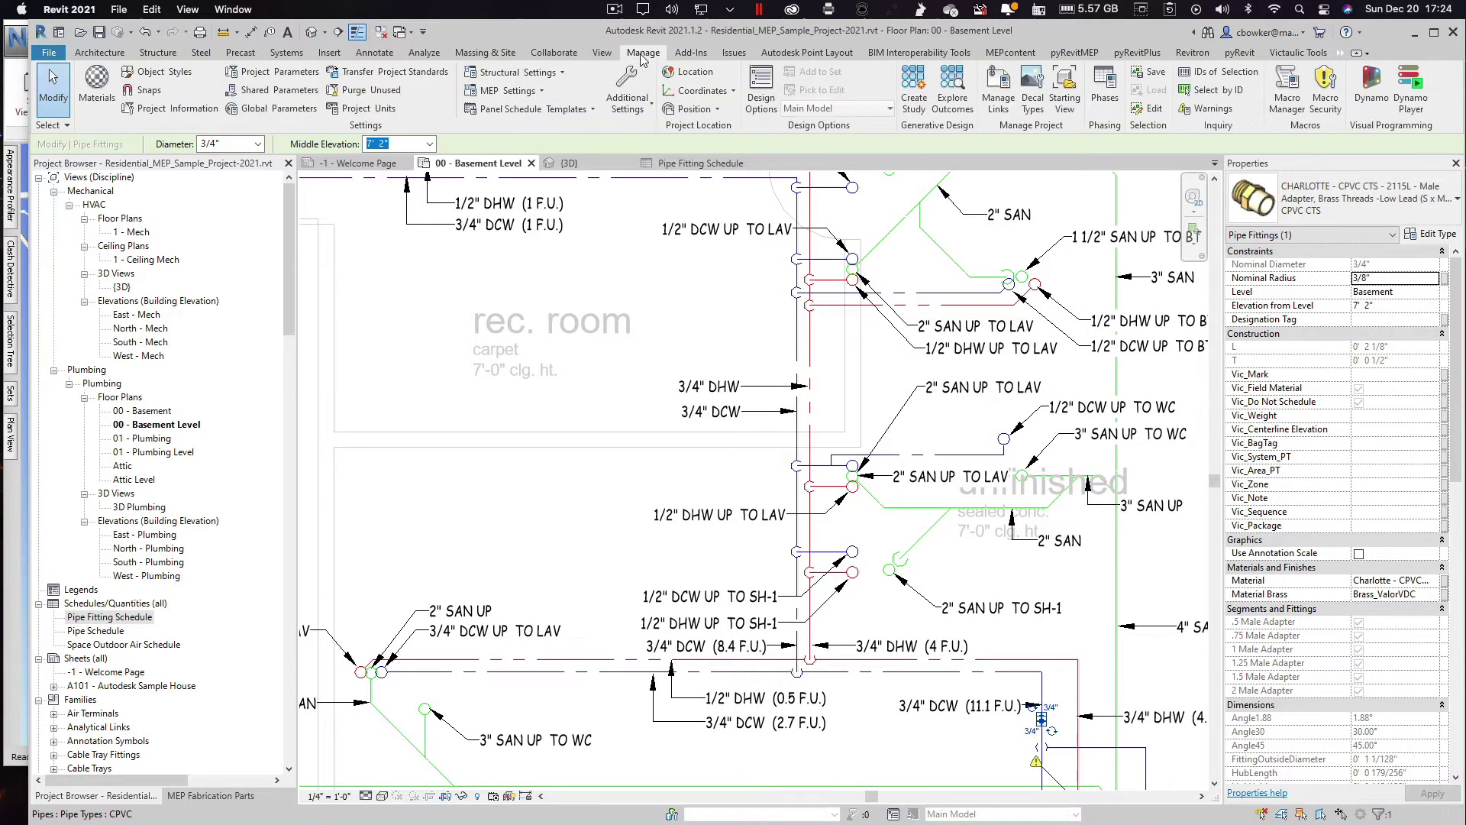
left_click(516, 91)
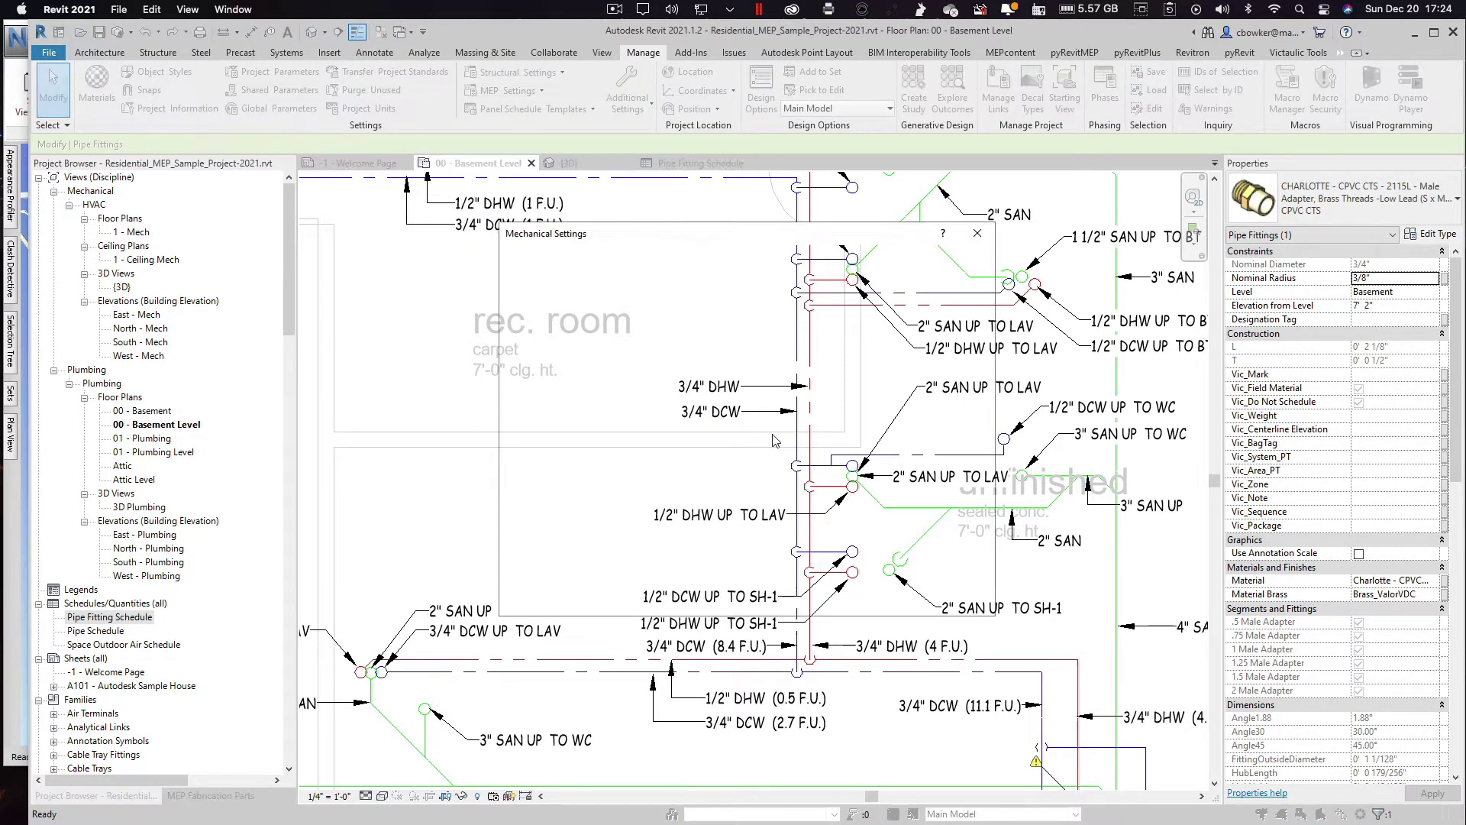
left_click(560, 358)
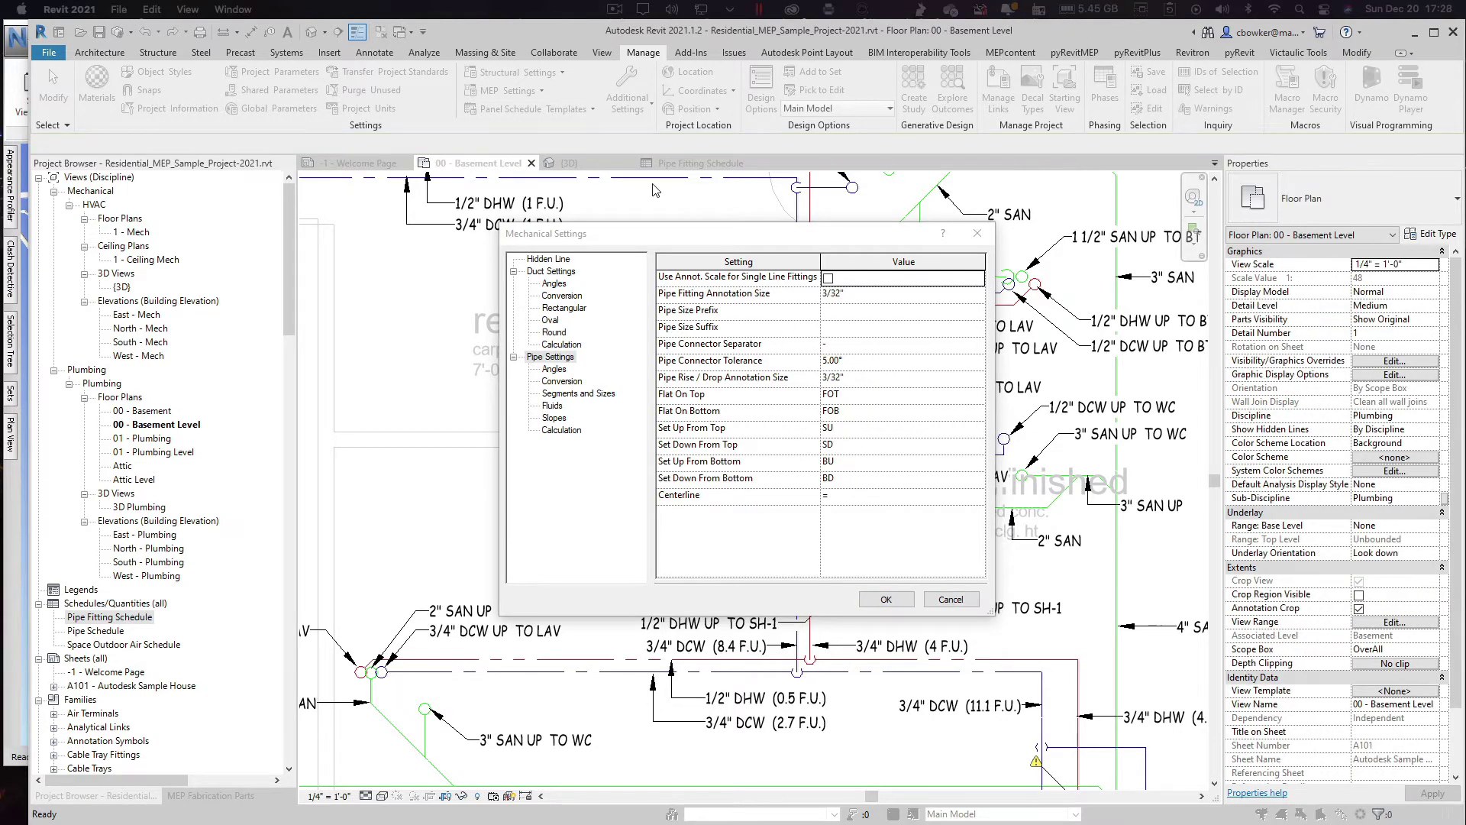
left_click(895, 602)
left_click(887, 600)
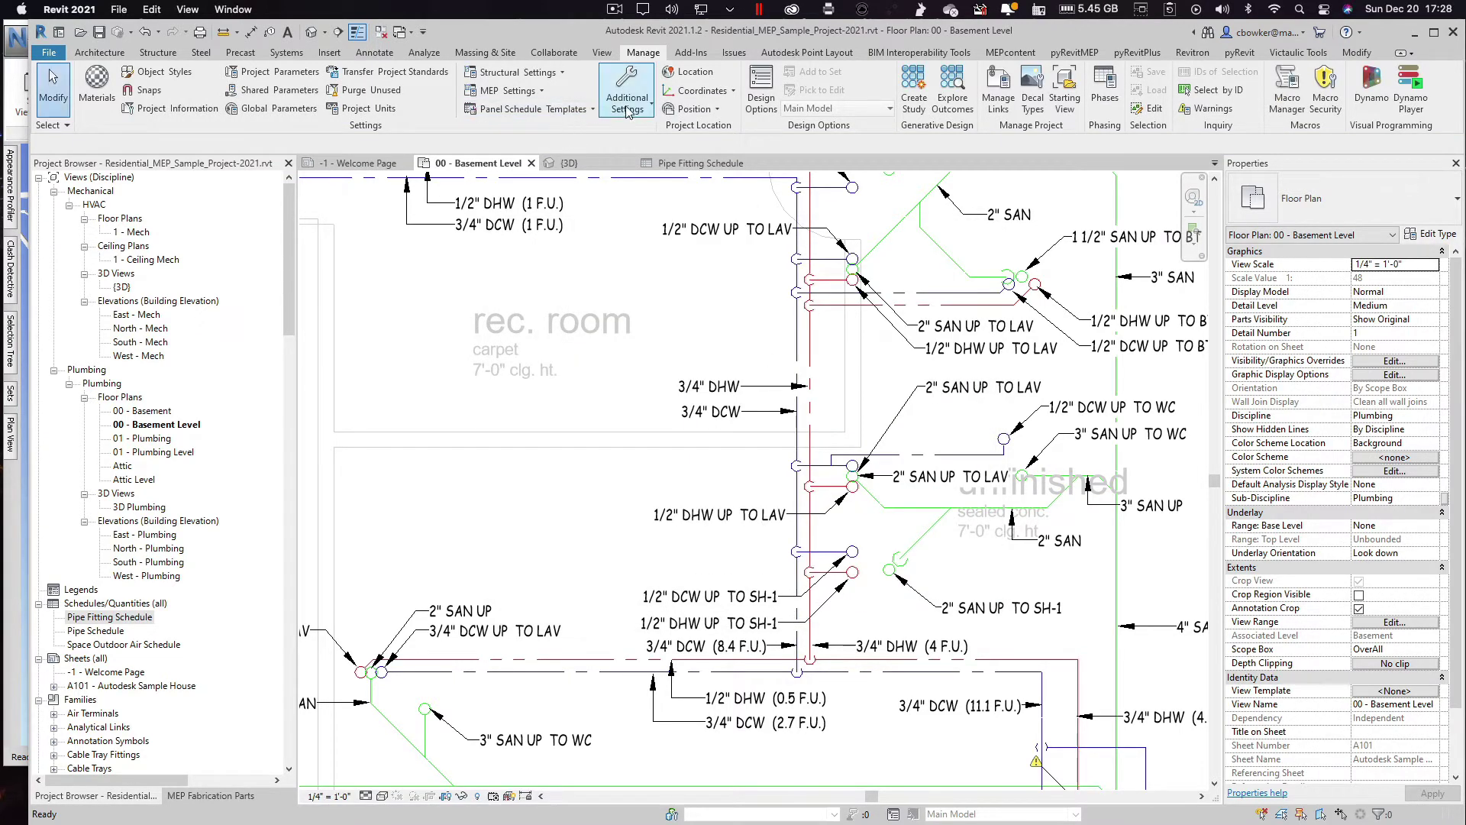
Step: Review the Domestic Cold Water and Hot Water entries among the project's line patterns
left_click(508, 90)
left_click(642, 95)
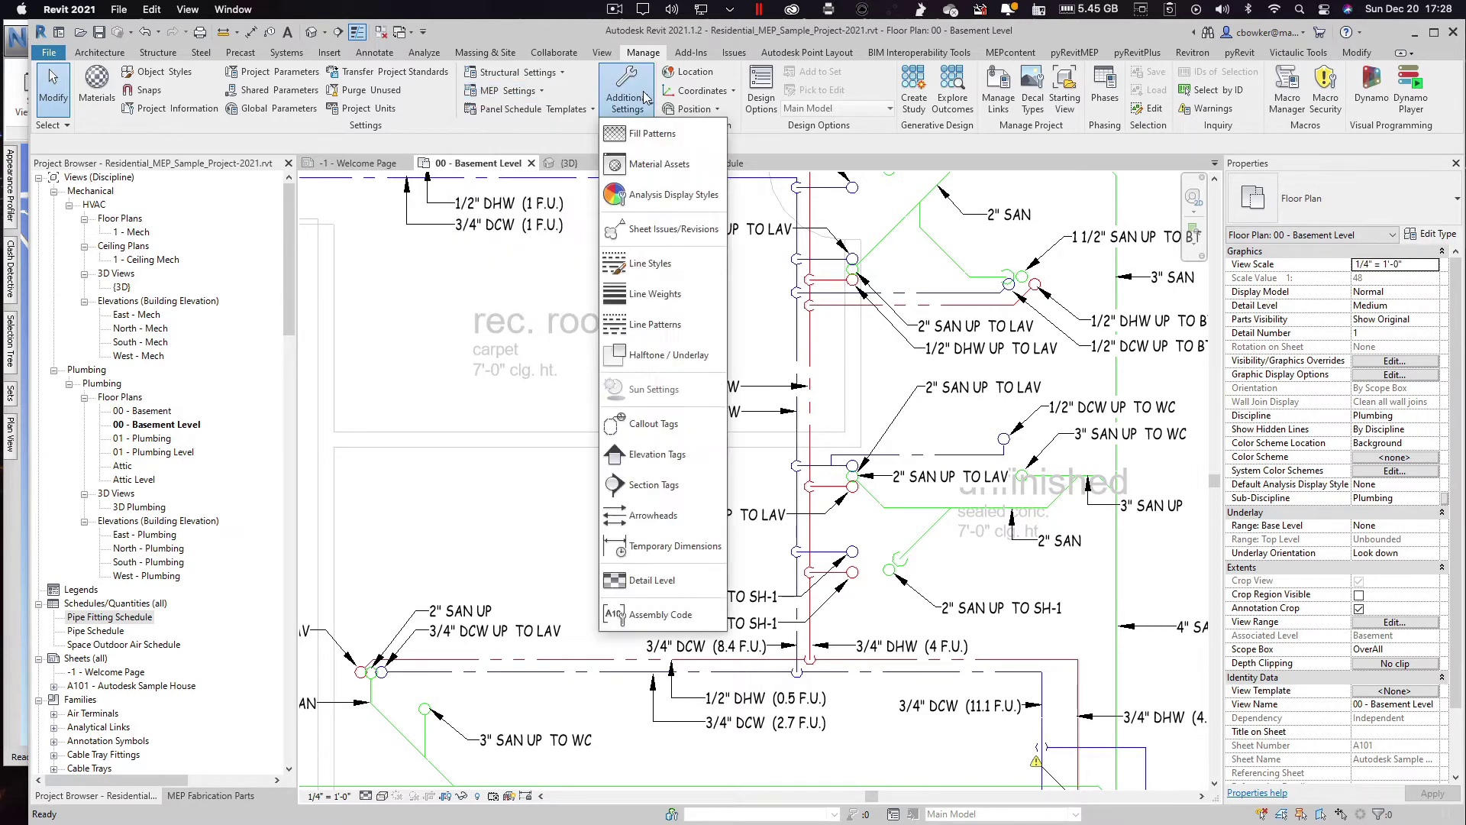
left_click(661, 324)
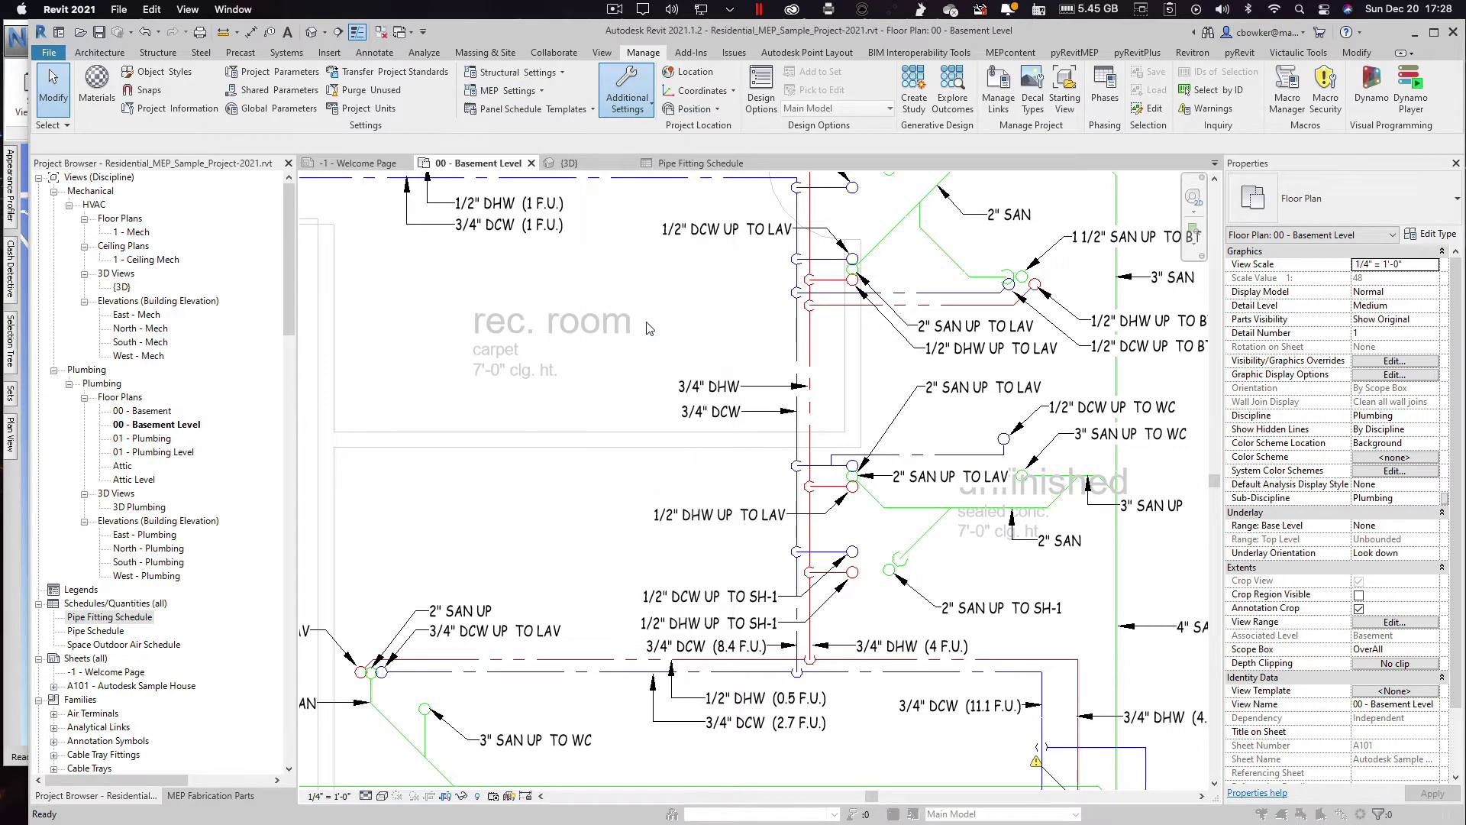
left_click_drag(946, 305, 953, 349)
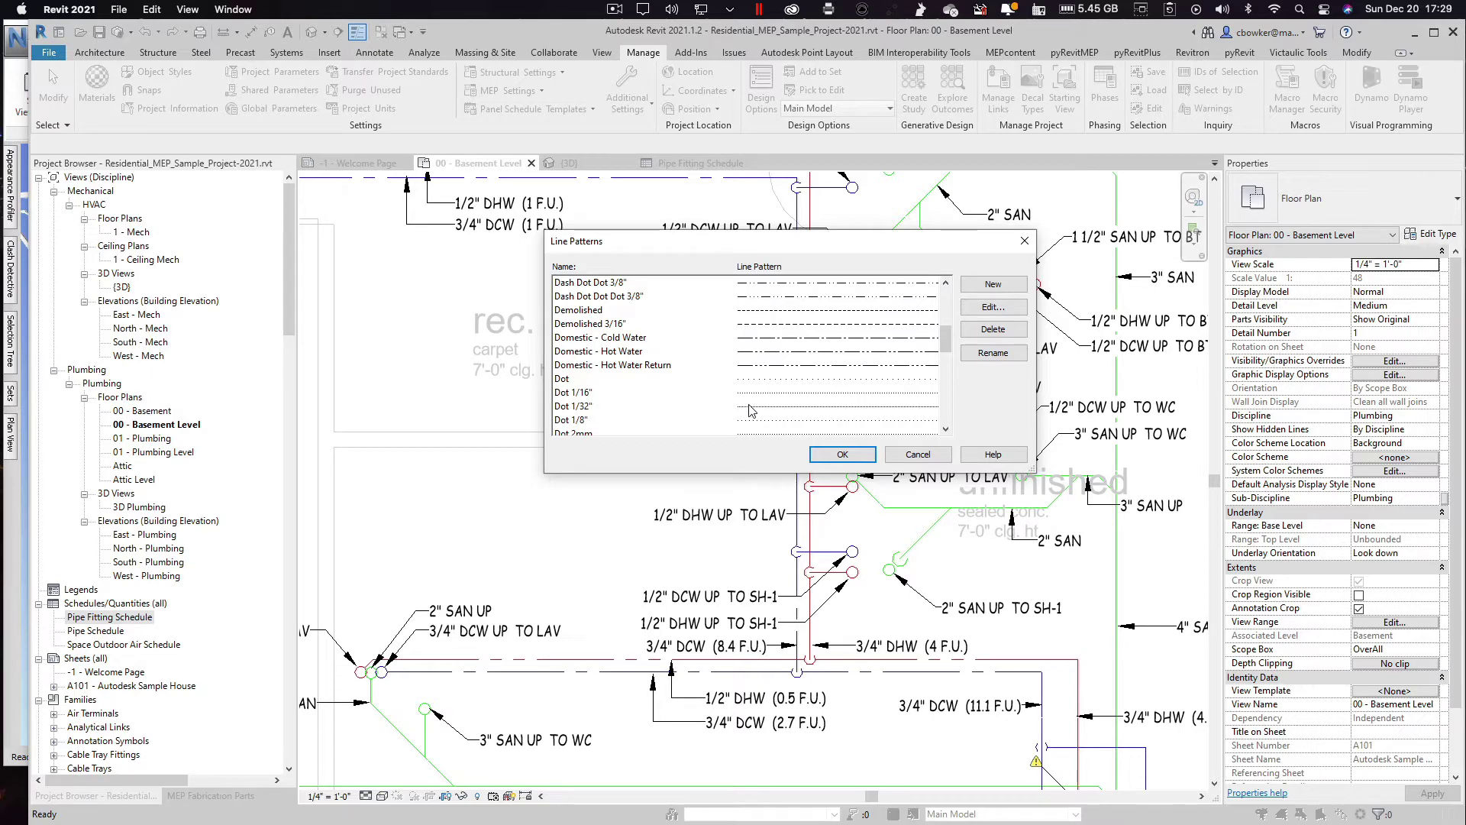
left_click(843, 454)
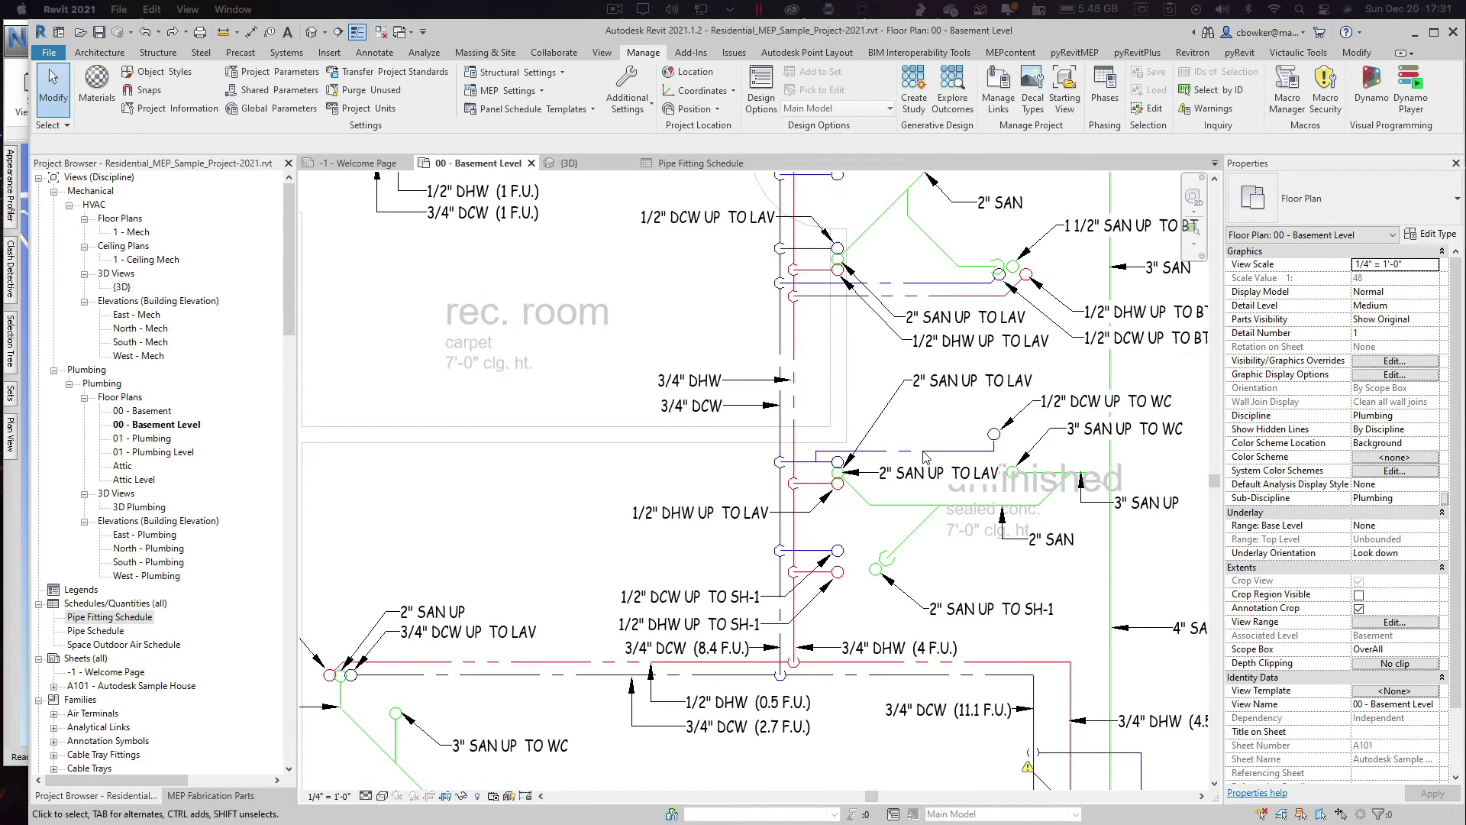
Step: Examine the CHARLOTTE CPVC CTS families under Pipe Fittings and frame the empty area beside the 4" SAN line in the plan
left_click_drag(287, 267, 288, 521)
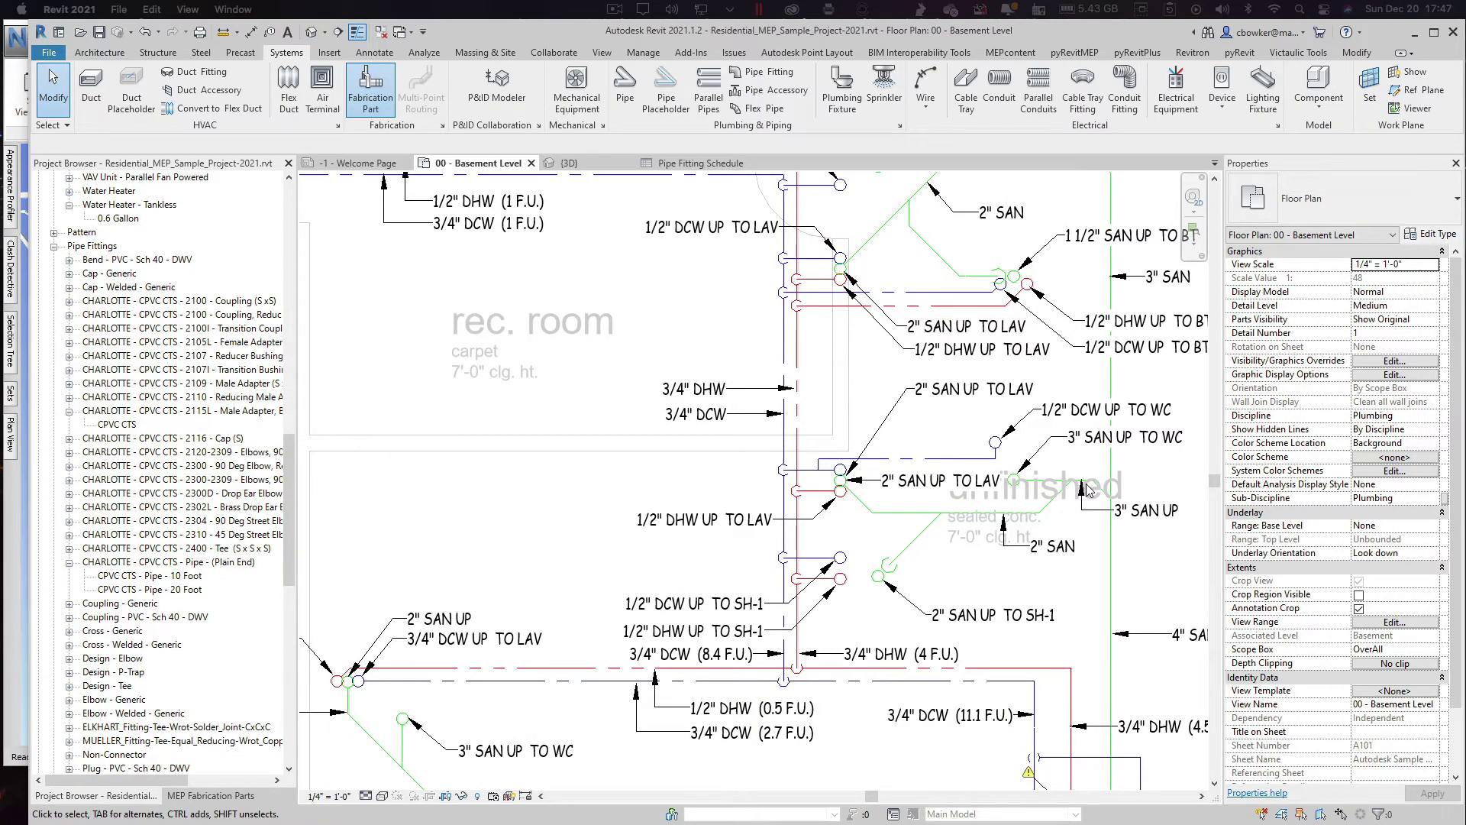
scroll(488, 518, "down", 4)
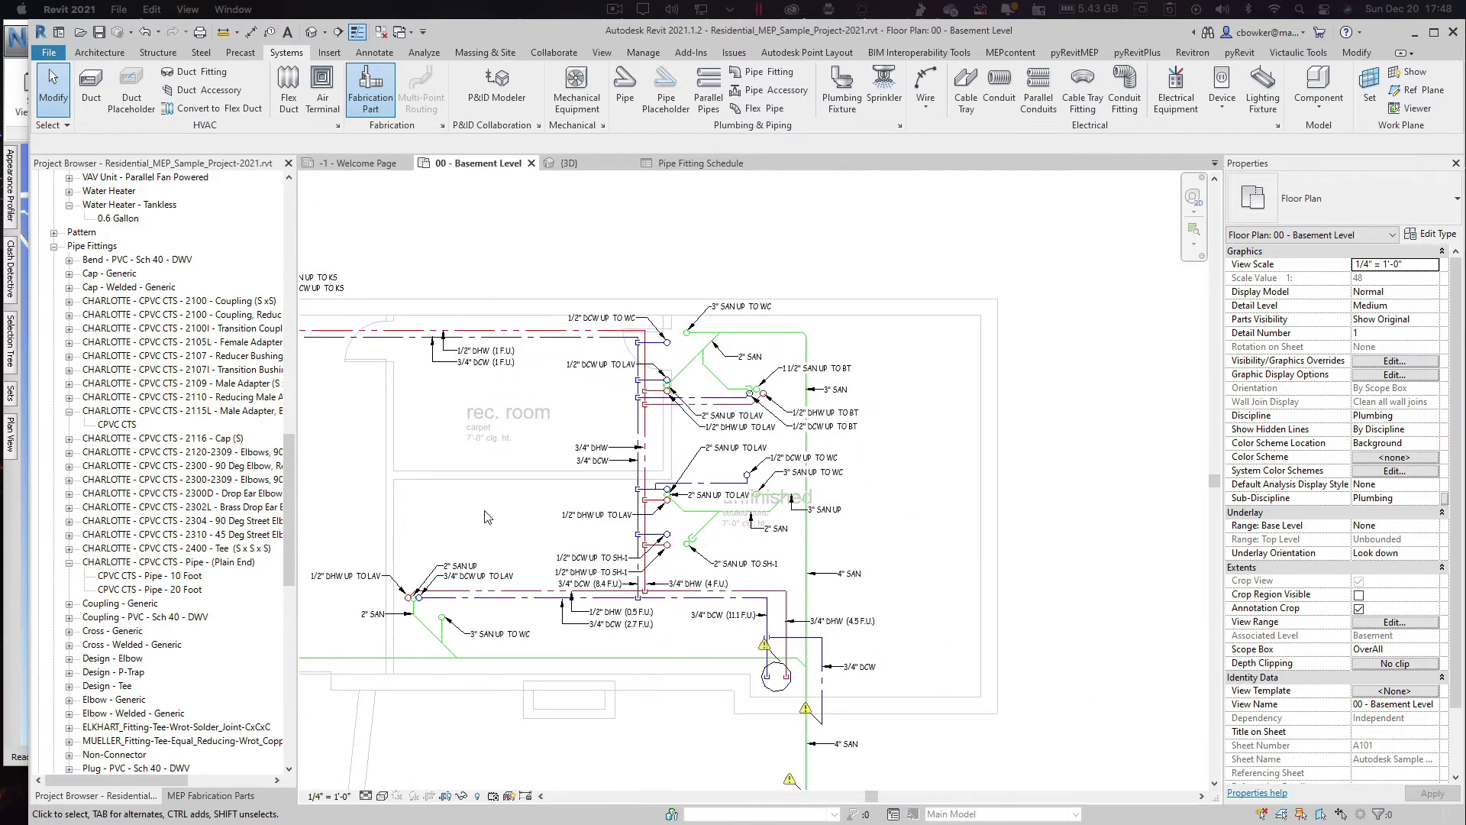
scroll(916, 543, "up", 1)
scroll(916, 543, "up", 3)
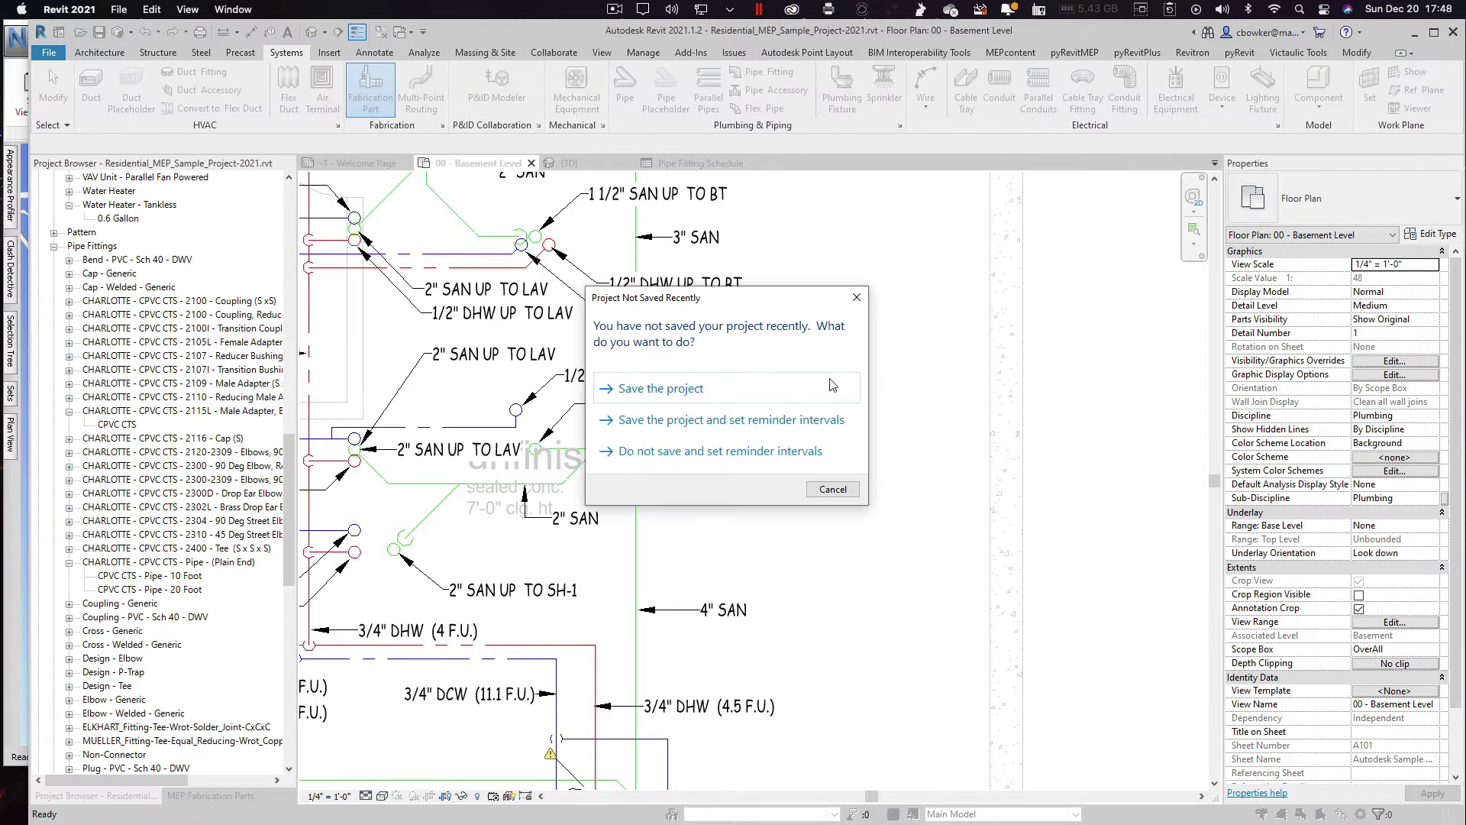
Step: Dismiss the save reminder and set the new pipe's system type to Domestic Cold Water
left_click(857, 298)
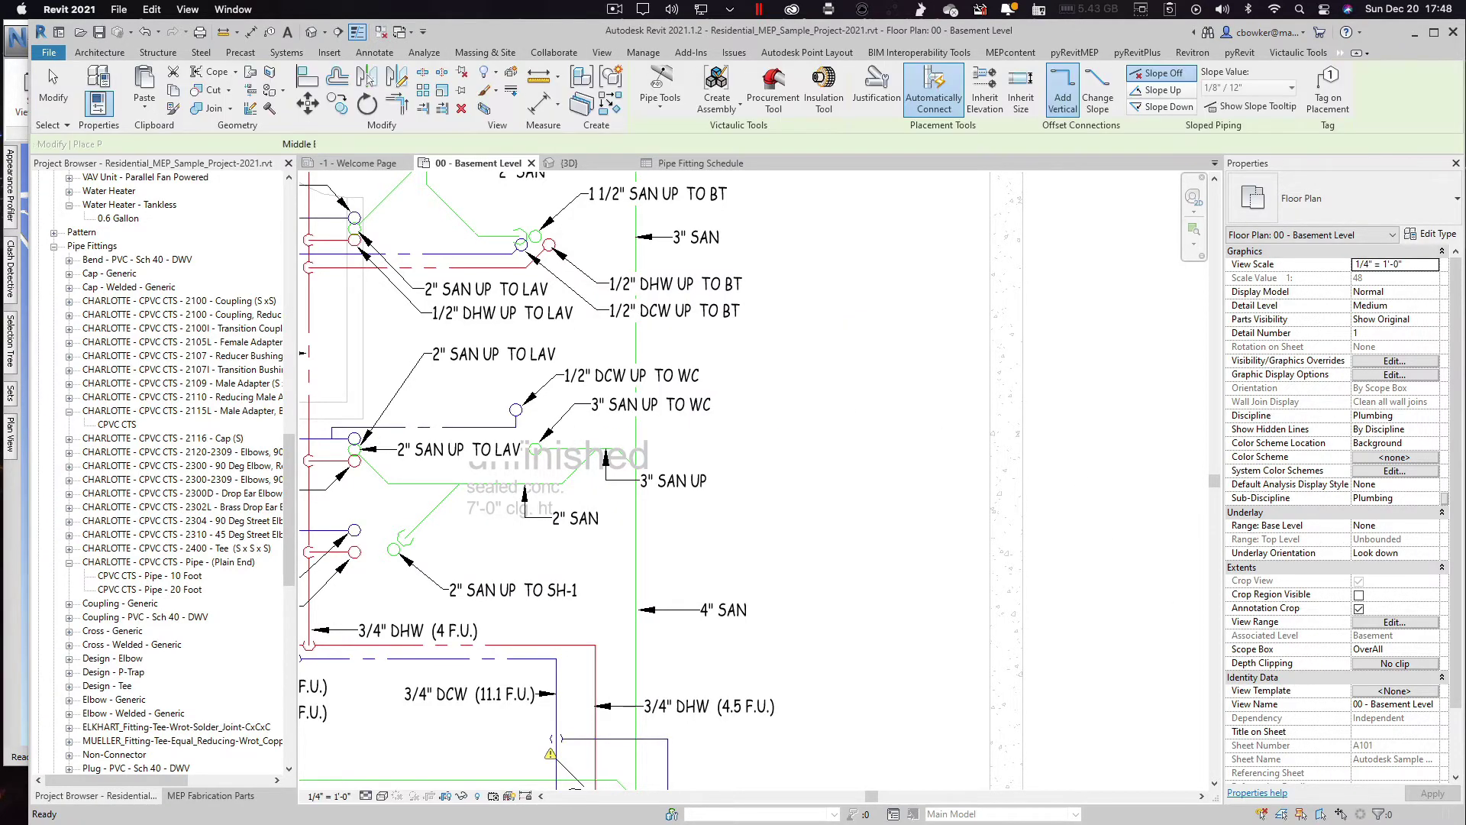
left_click(1432, 733)
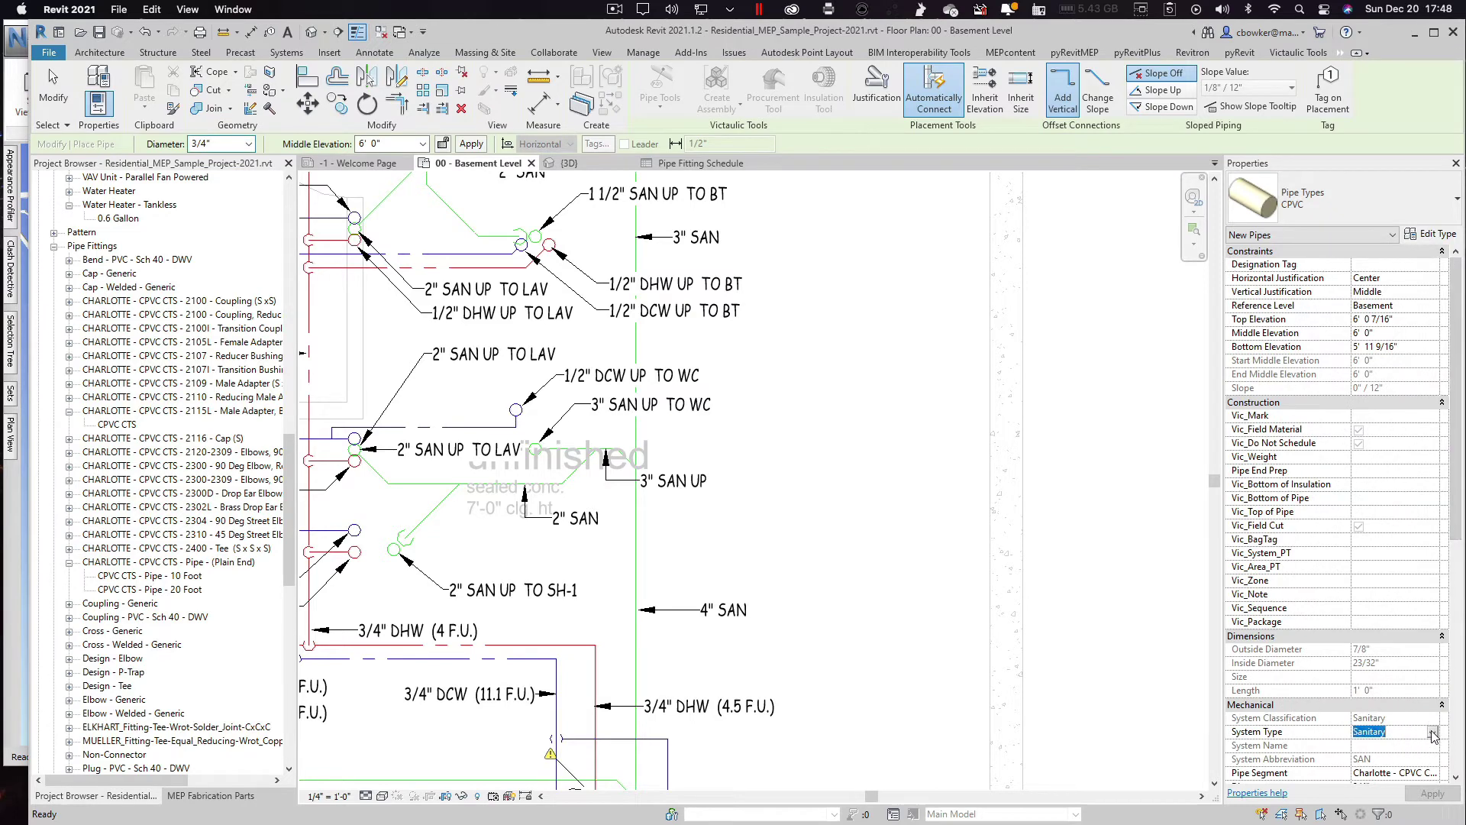
left_click(1433, 733)
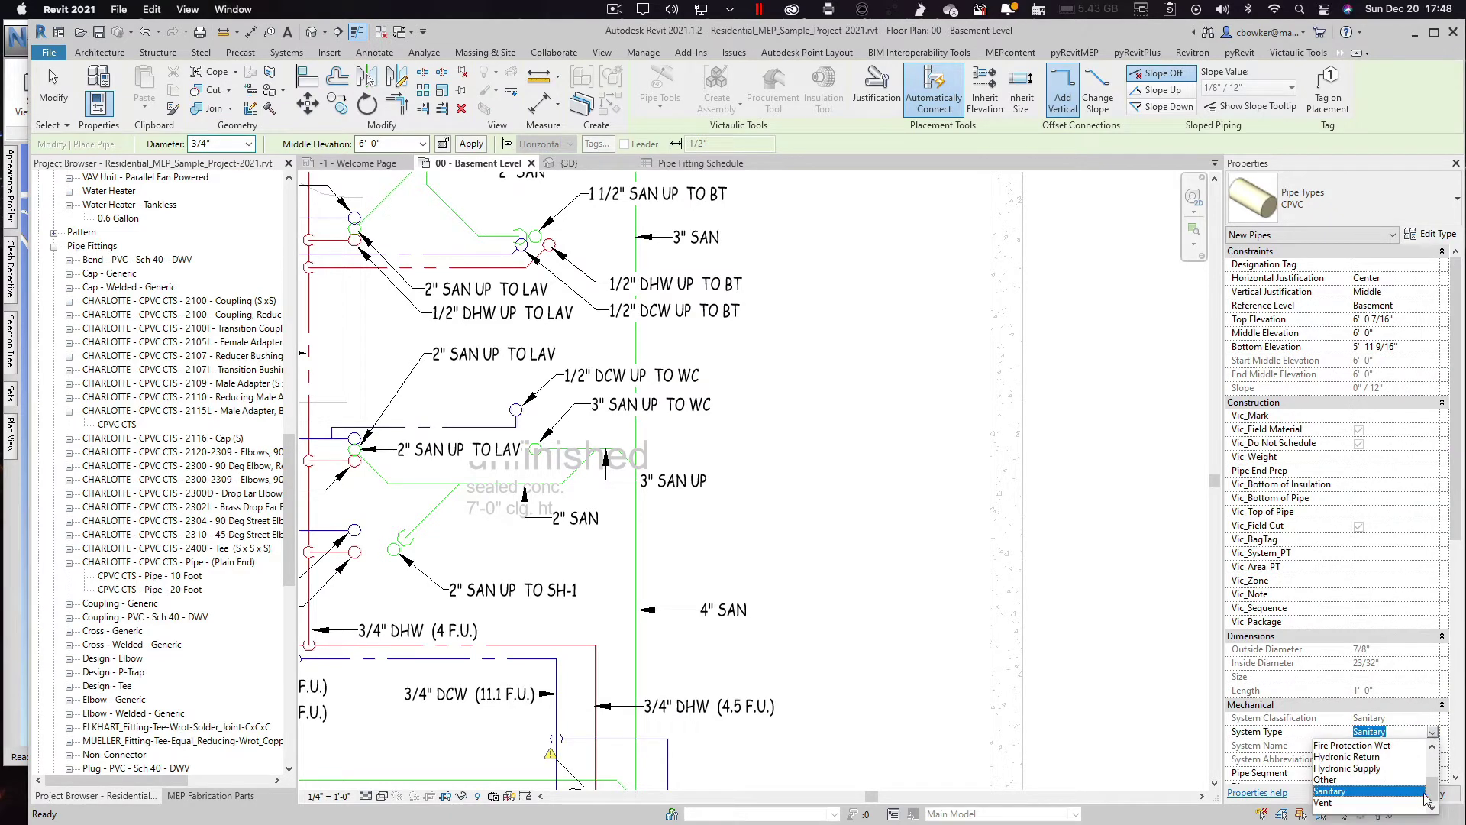
left_click_drag(1432, 789, 1433, 757)
left_click(1367, 746)
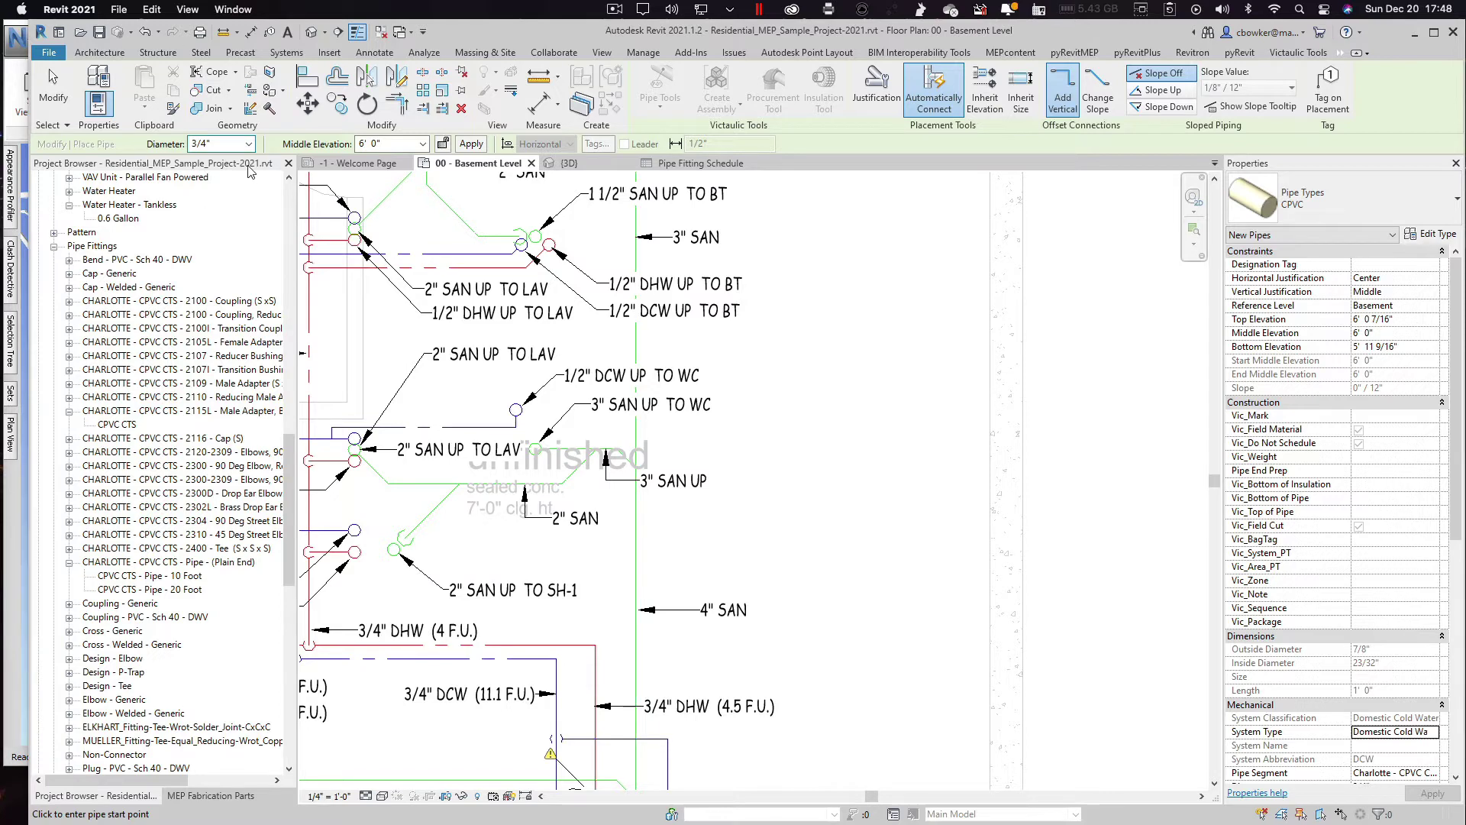
Step: Choose the CPVC pipe type and review its routing preferences, leaving them as they are
left_click(1344, 199)
left_click(1328, 307)
left_click(1433, 233)
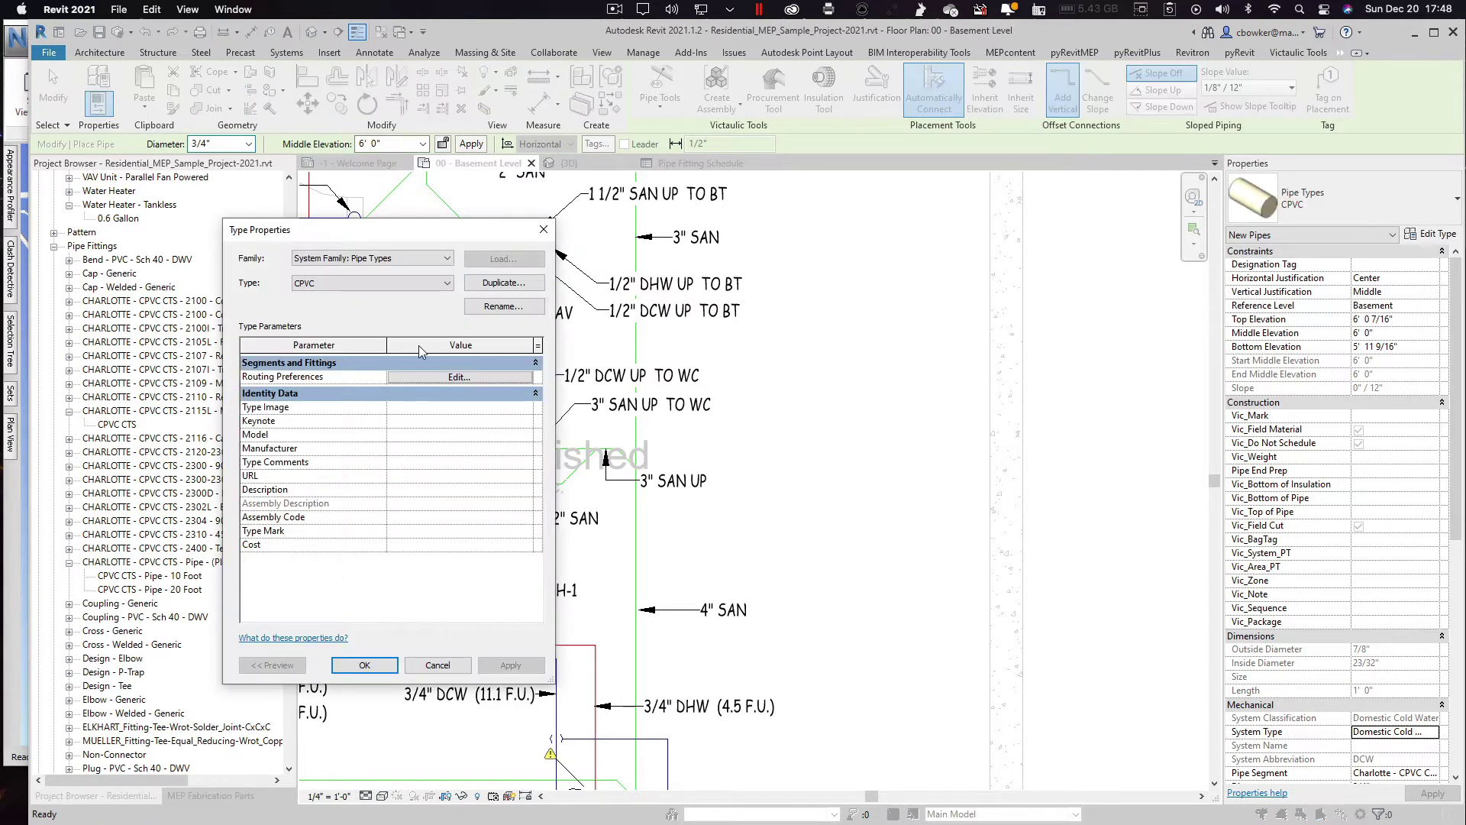
left_click(521, 377)
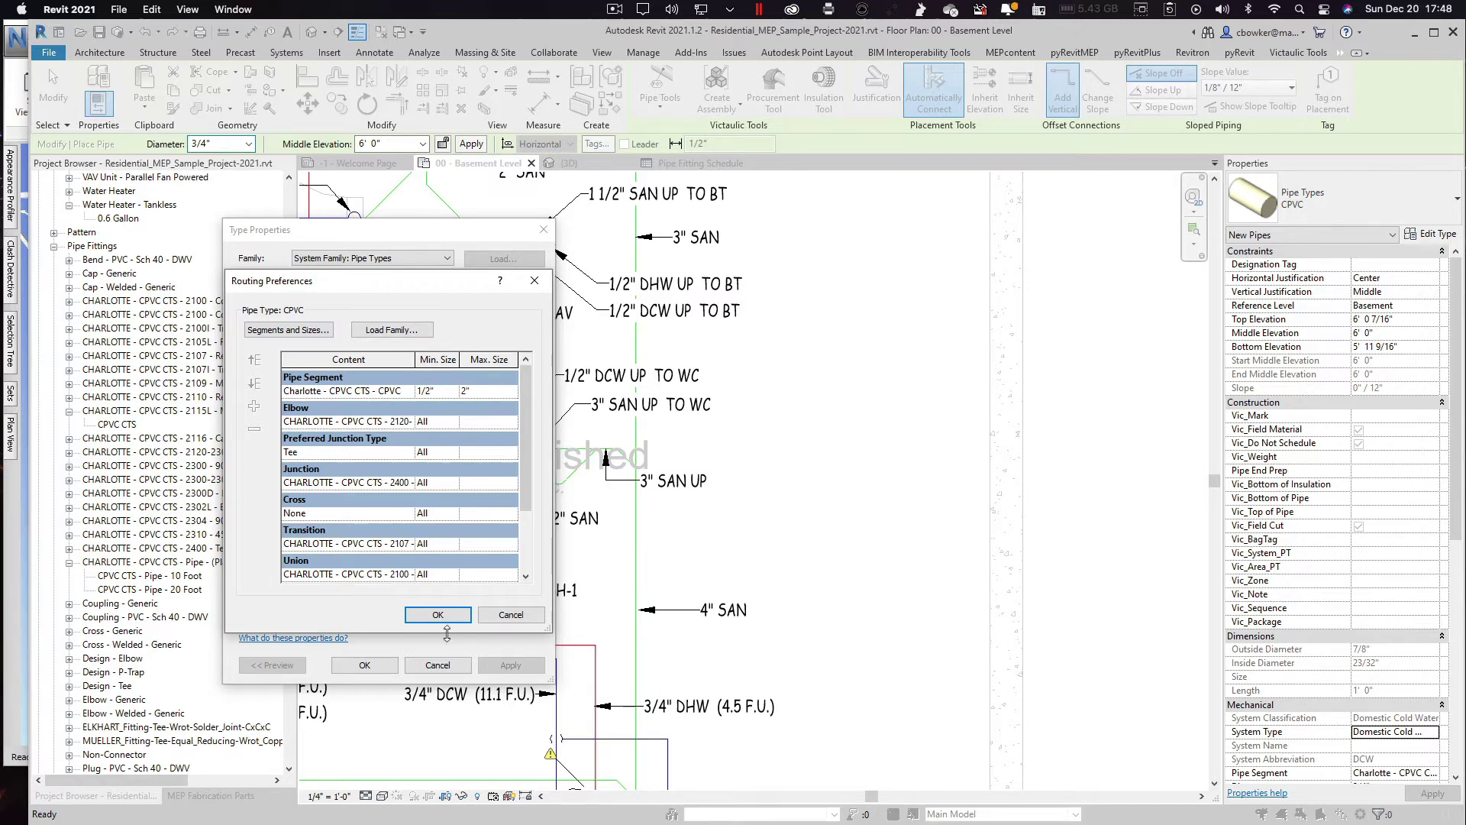
left_click(429, 616)
left_click(365, 665)
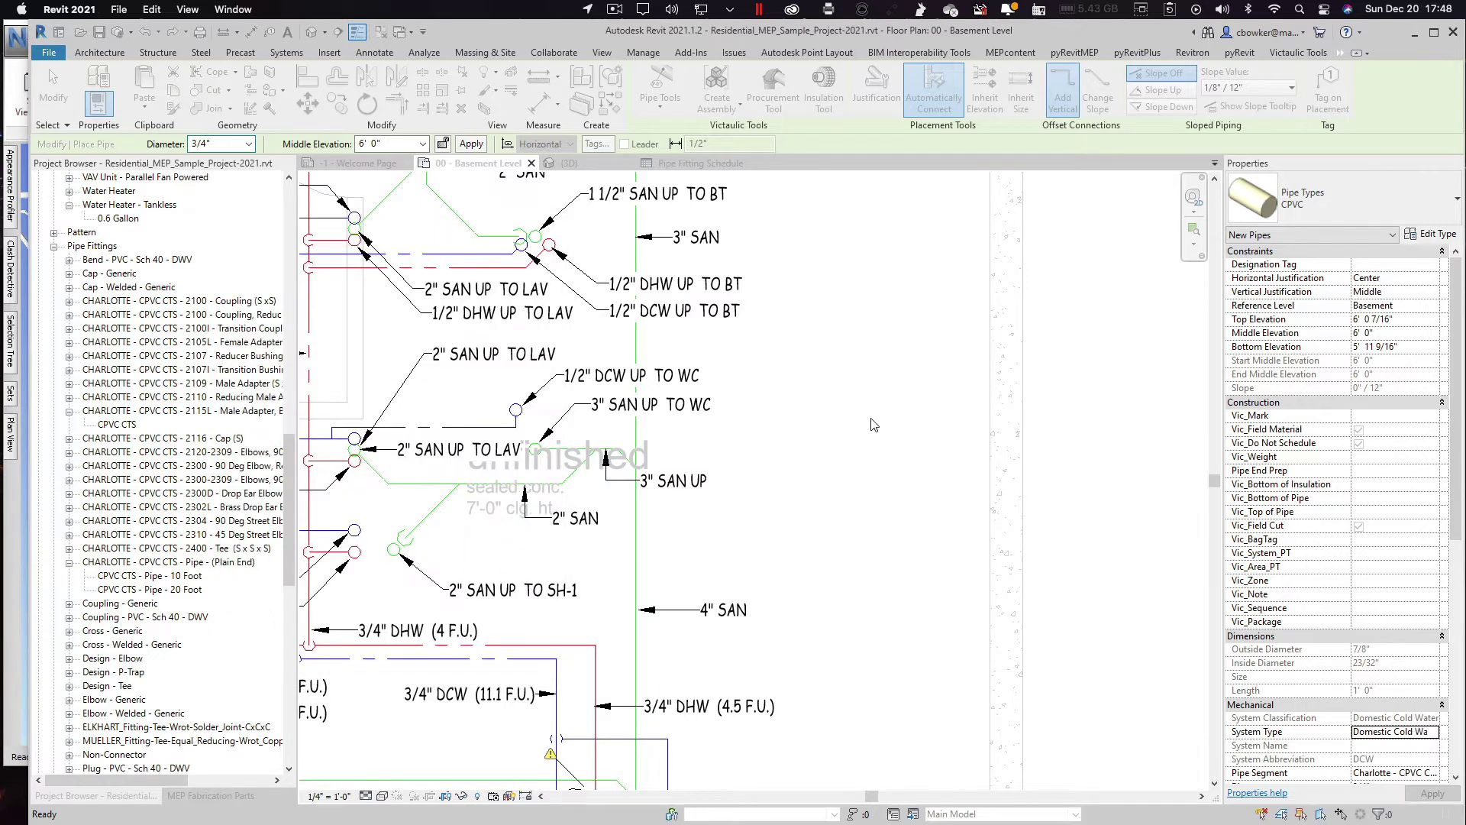
Step: Set the basement plan's detail level to Fine
left_click(801, 498)
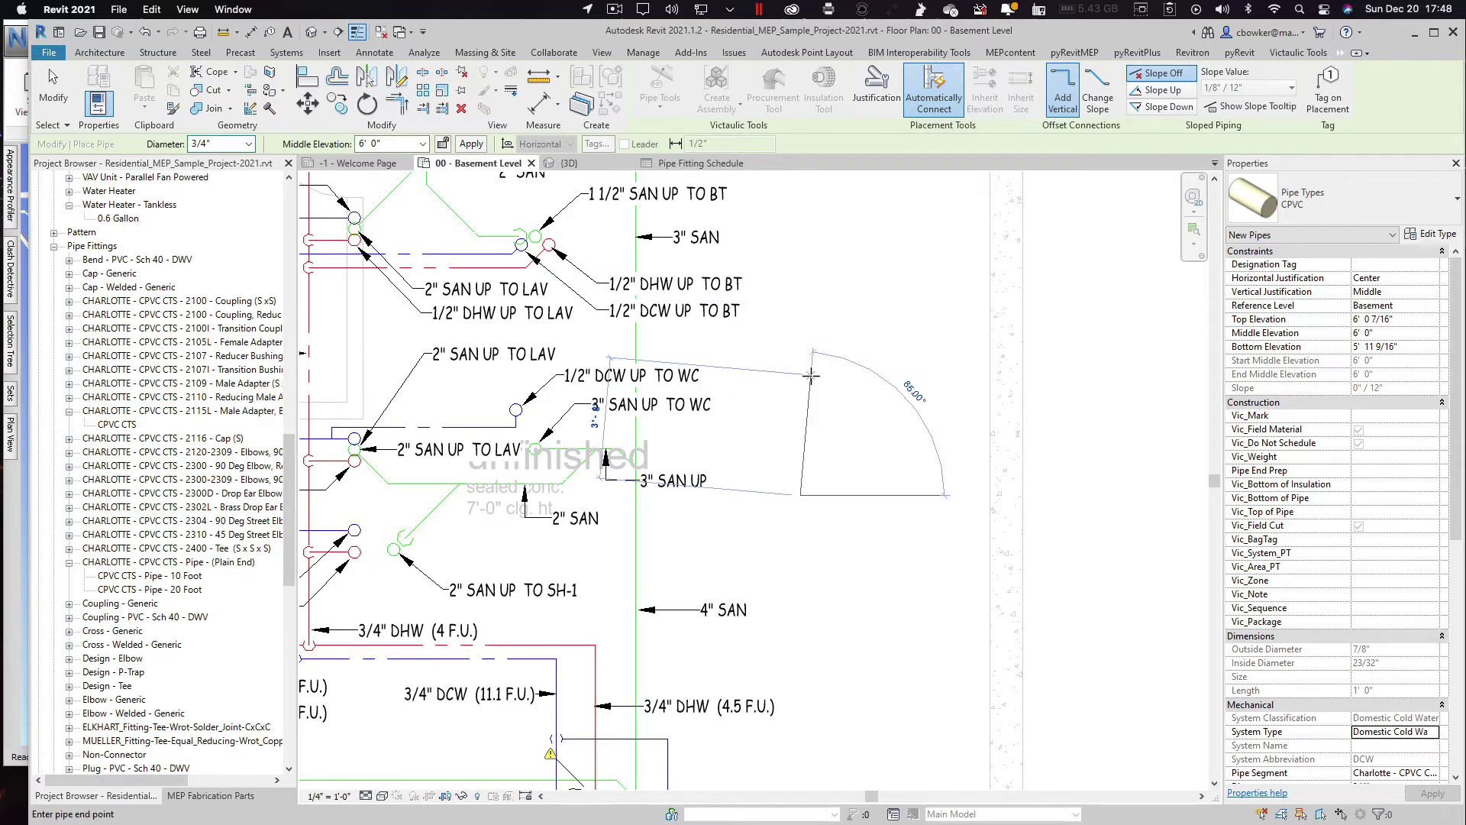
left_click(366, 796)
left_click(385, 779)
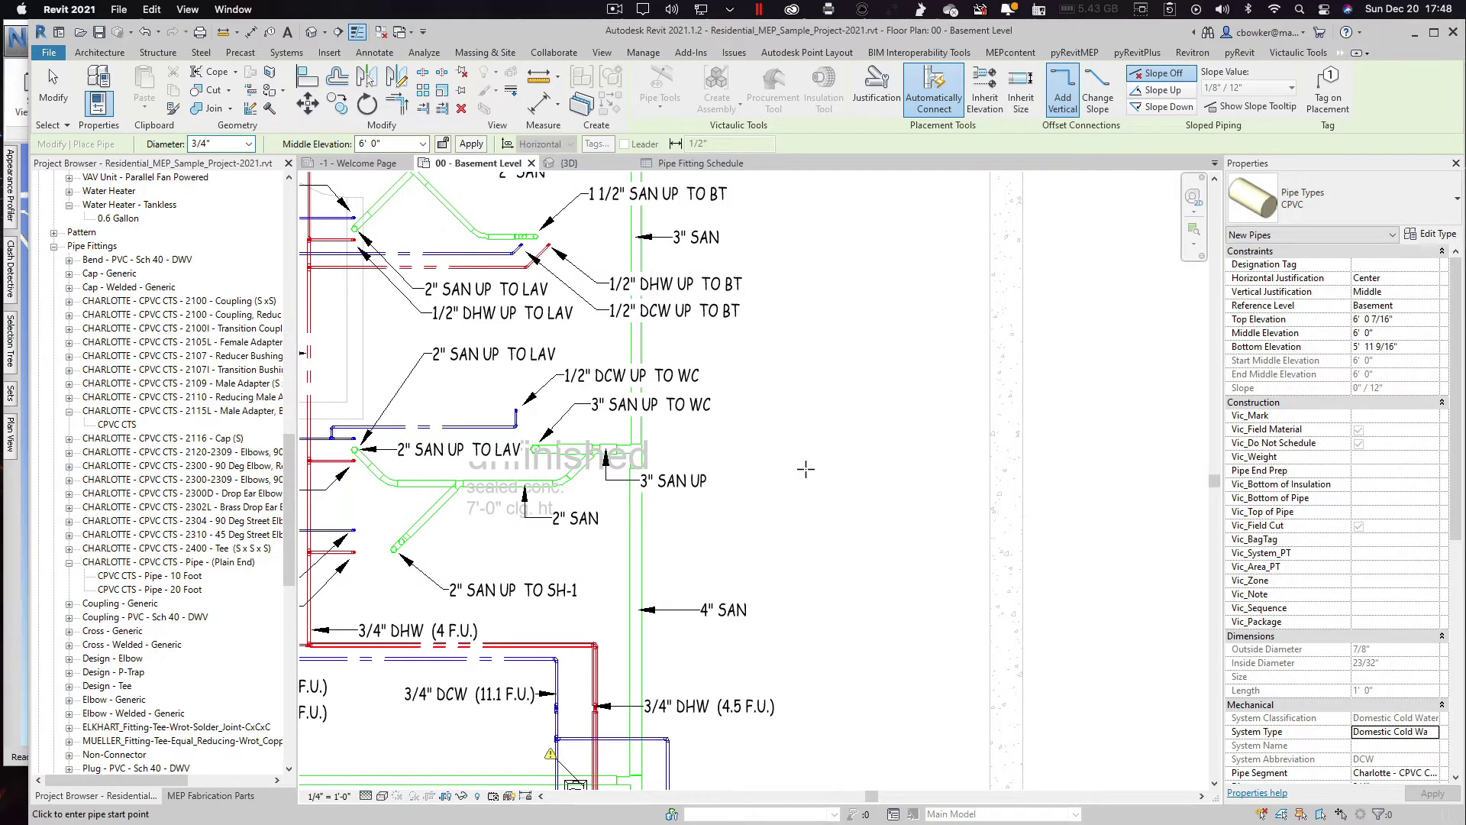
Step: Draw a 3/4" CPVC pipe run at 6' 0" beside the 4" SAN line: straight up, diagonal at 45 degrees, across, and a short way down
left_click(798, 474)
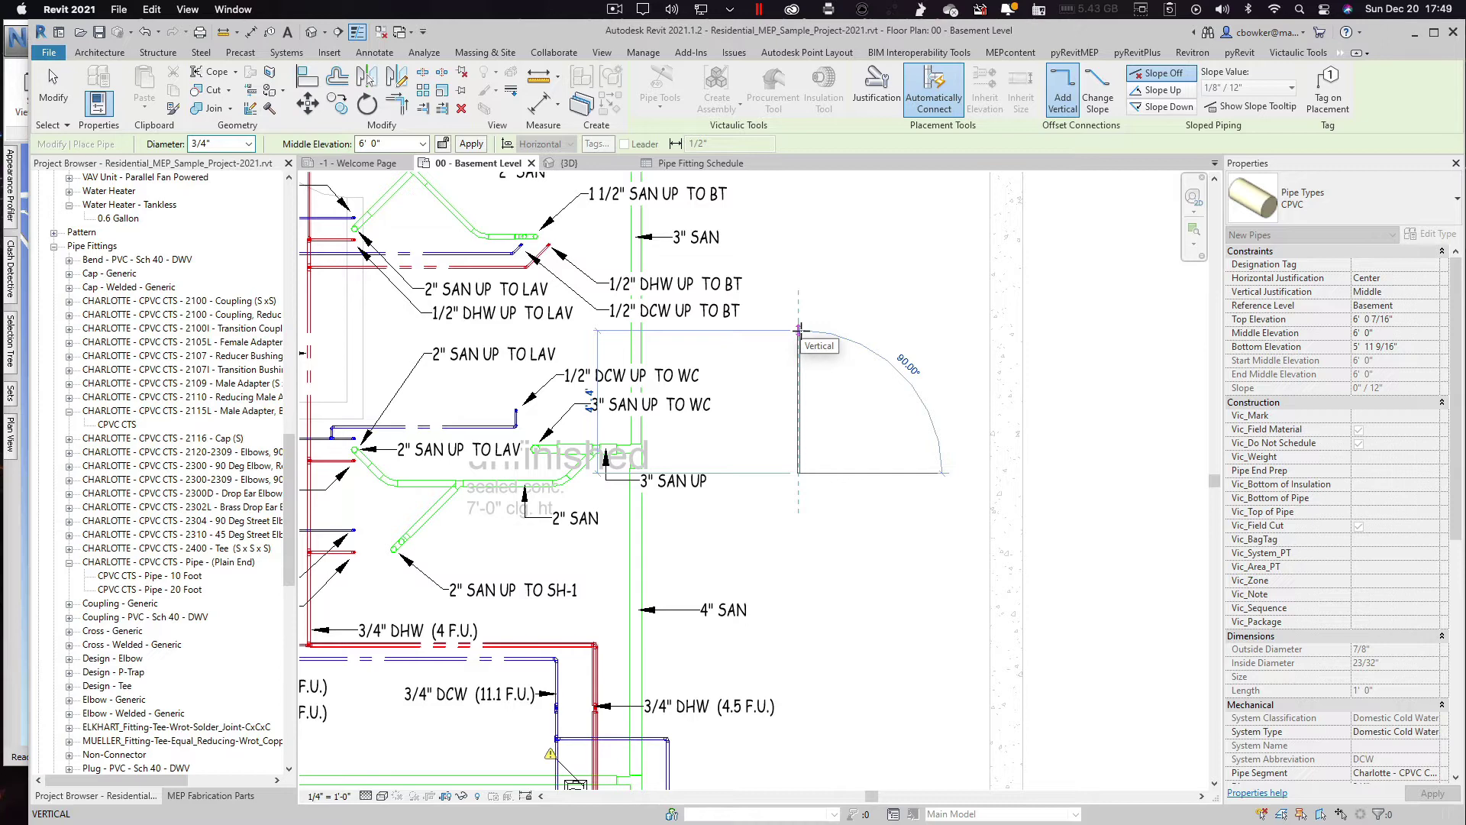
left_click(799, 302)
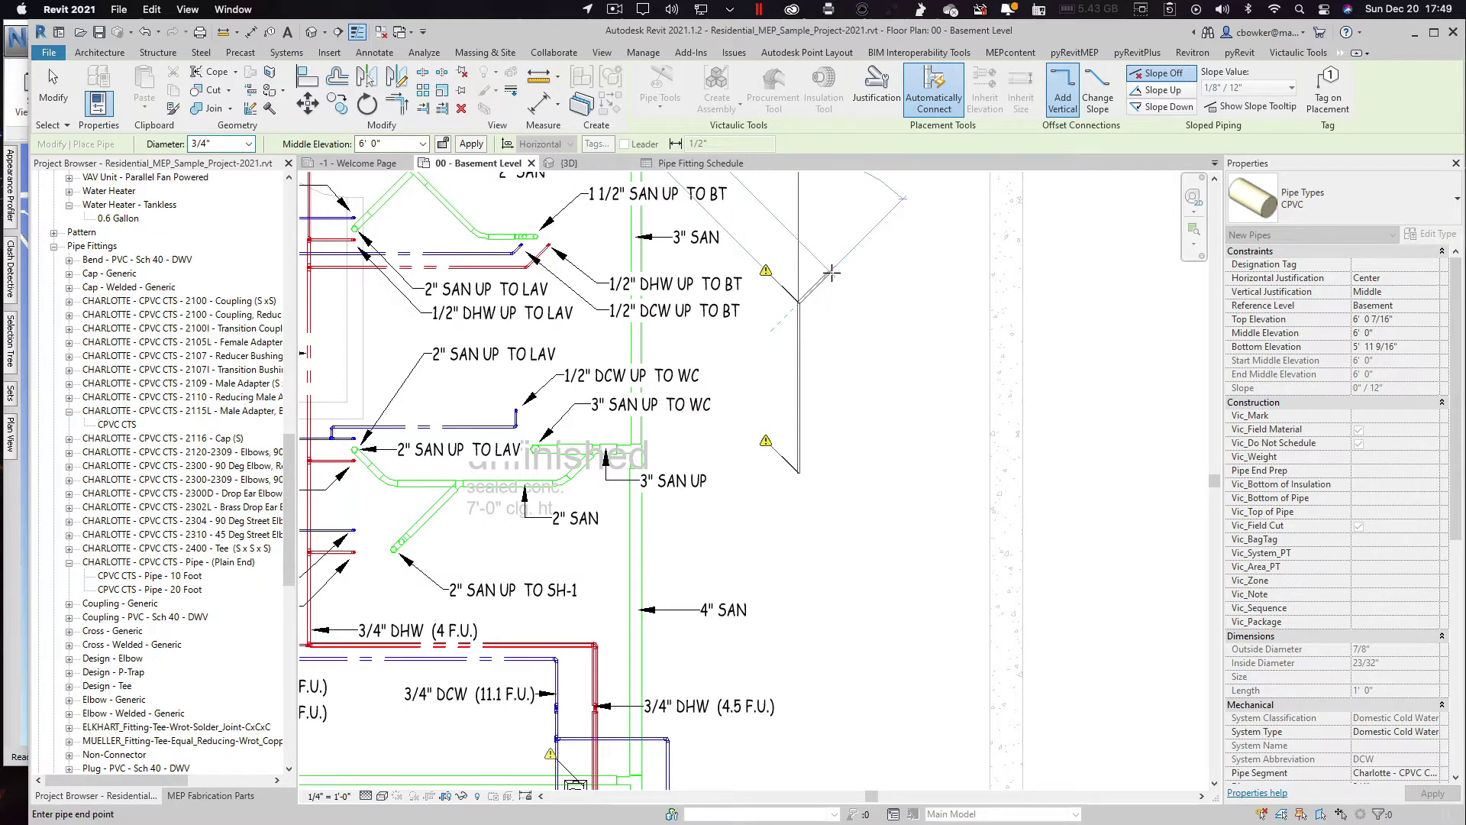
left_click(831, 272)
left_click(907, 272)
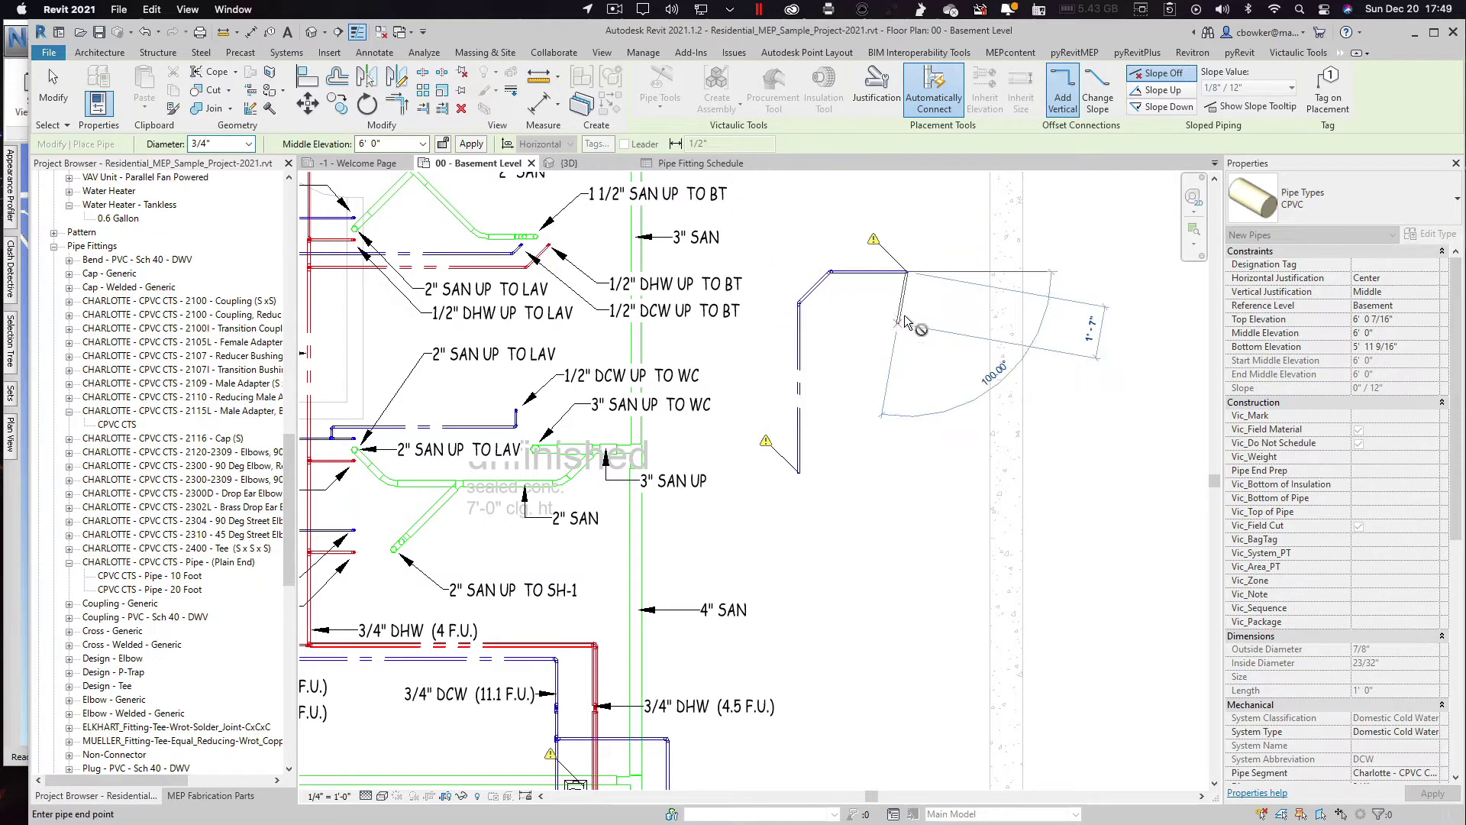
Step: Set the middle elevation to 7' 2", extend the run with a short horizontal segment to the right, and end the pipe
left_click(423, 144)
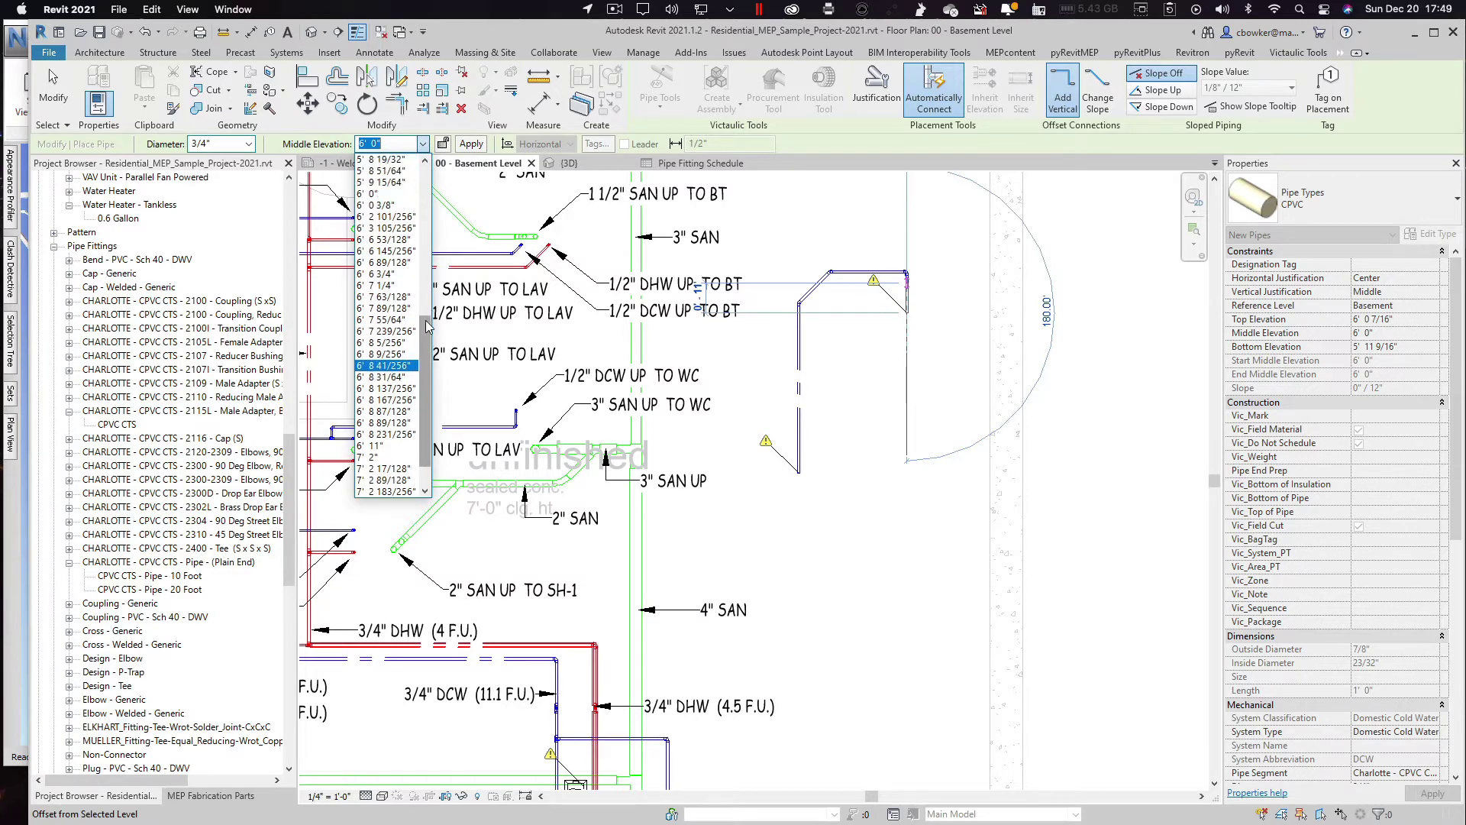
scroll(412, 367, "down", 1)
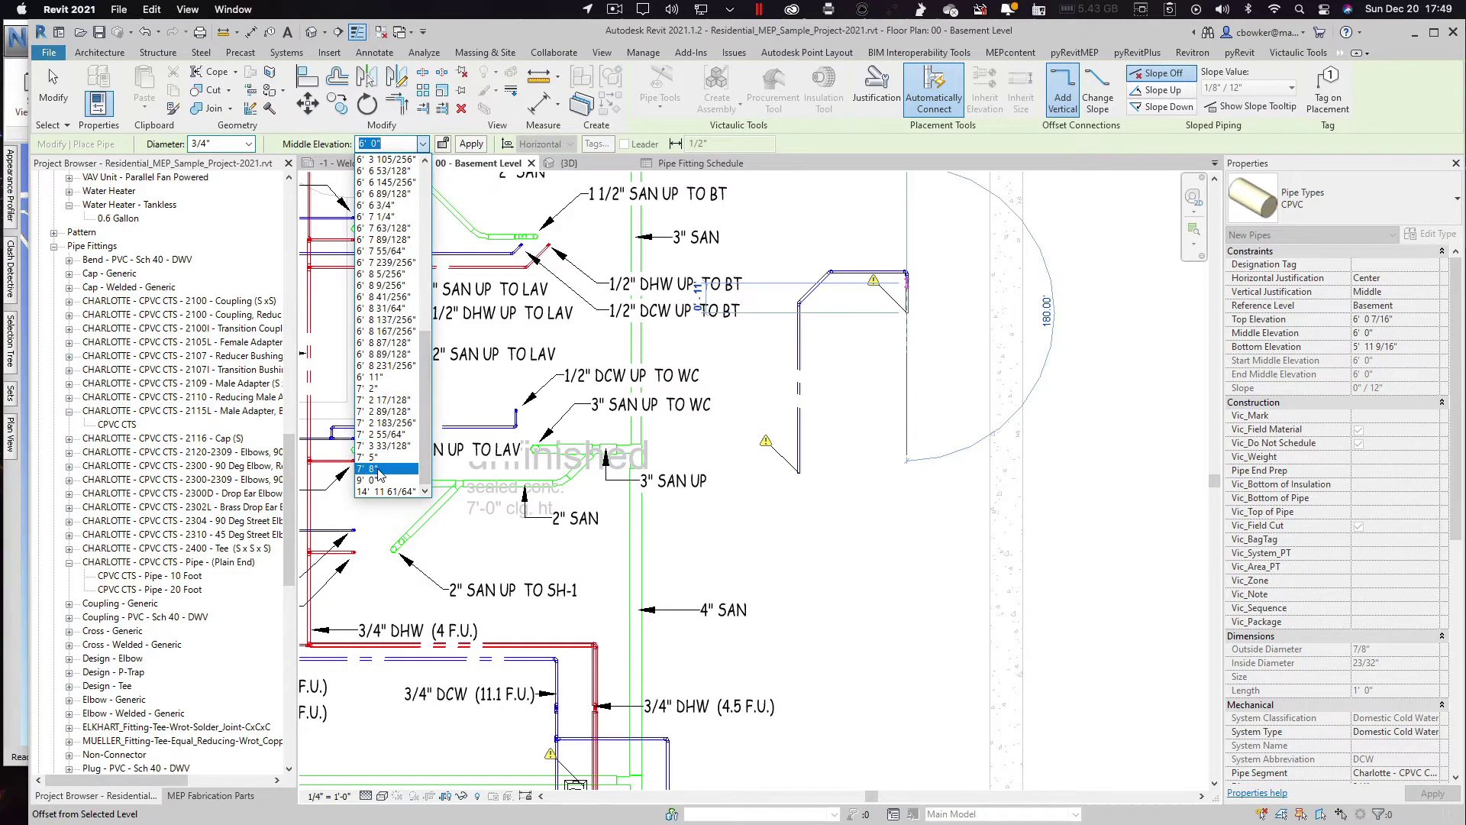
left_click(377, 388)
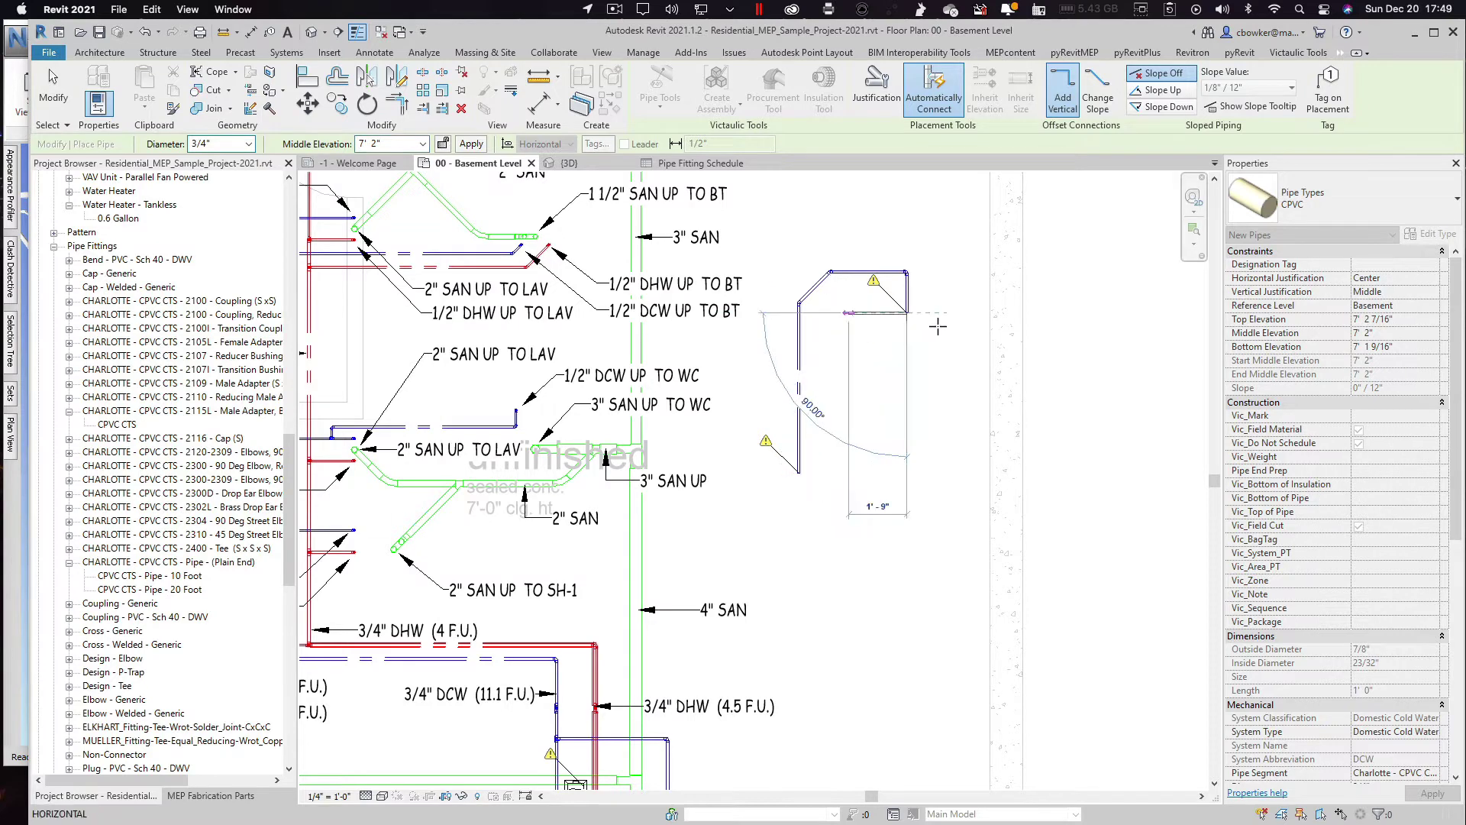
left_click(966, 315)
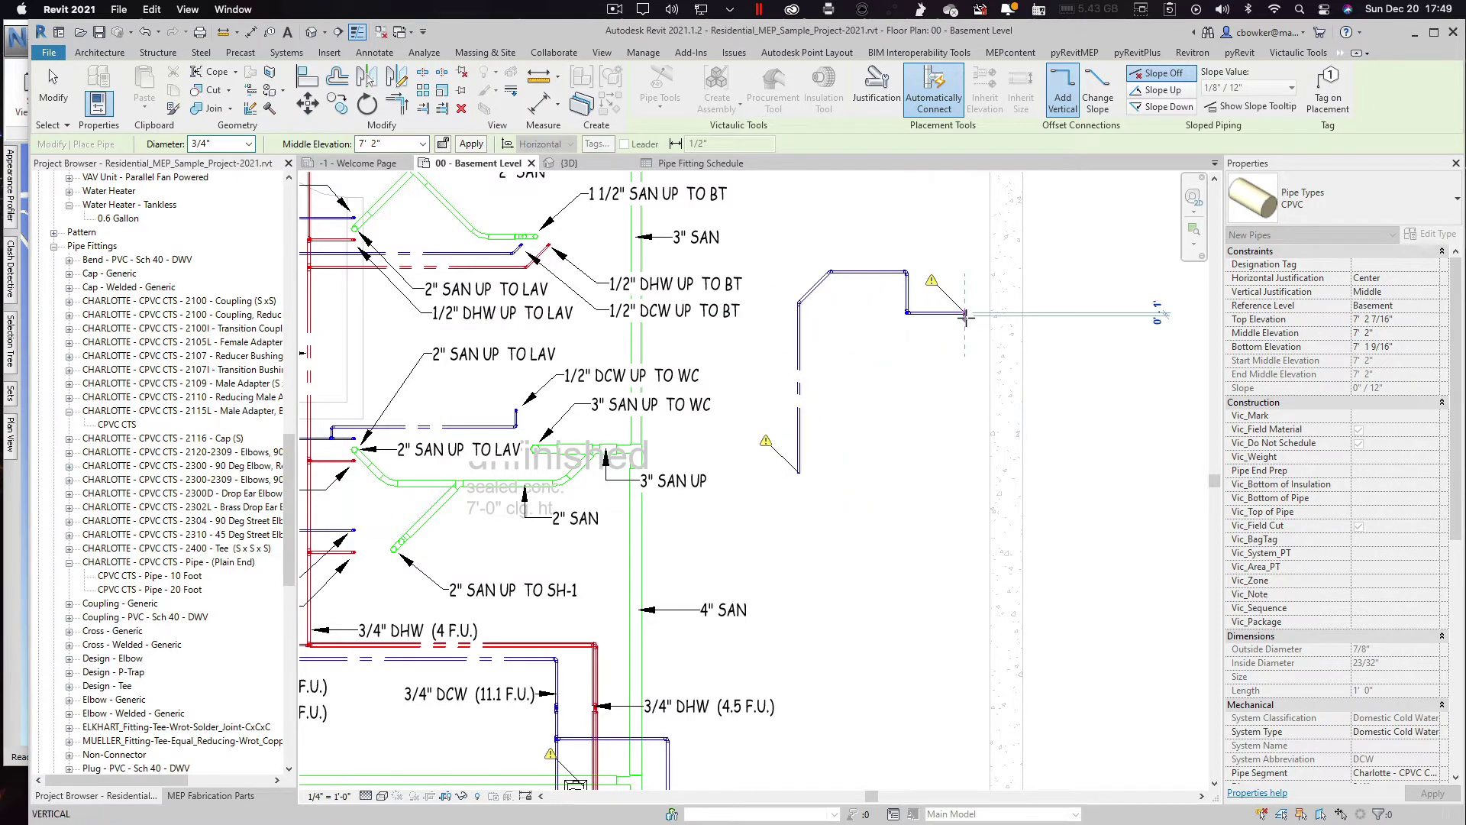
key("Escape")
scroll(908, 268, "up", 4)
key("Escape")
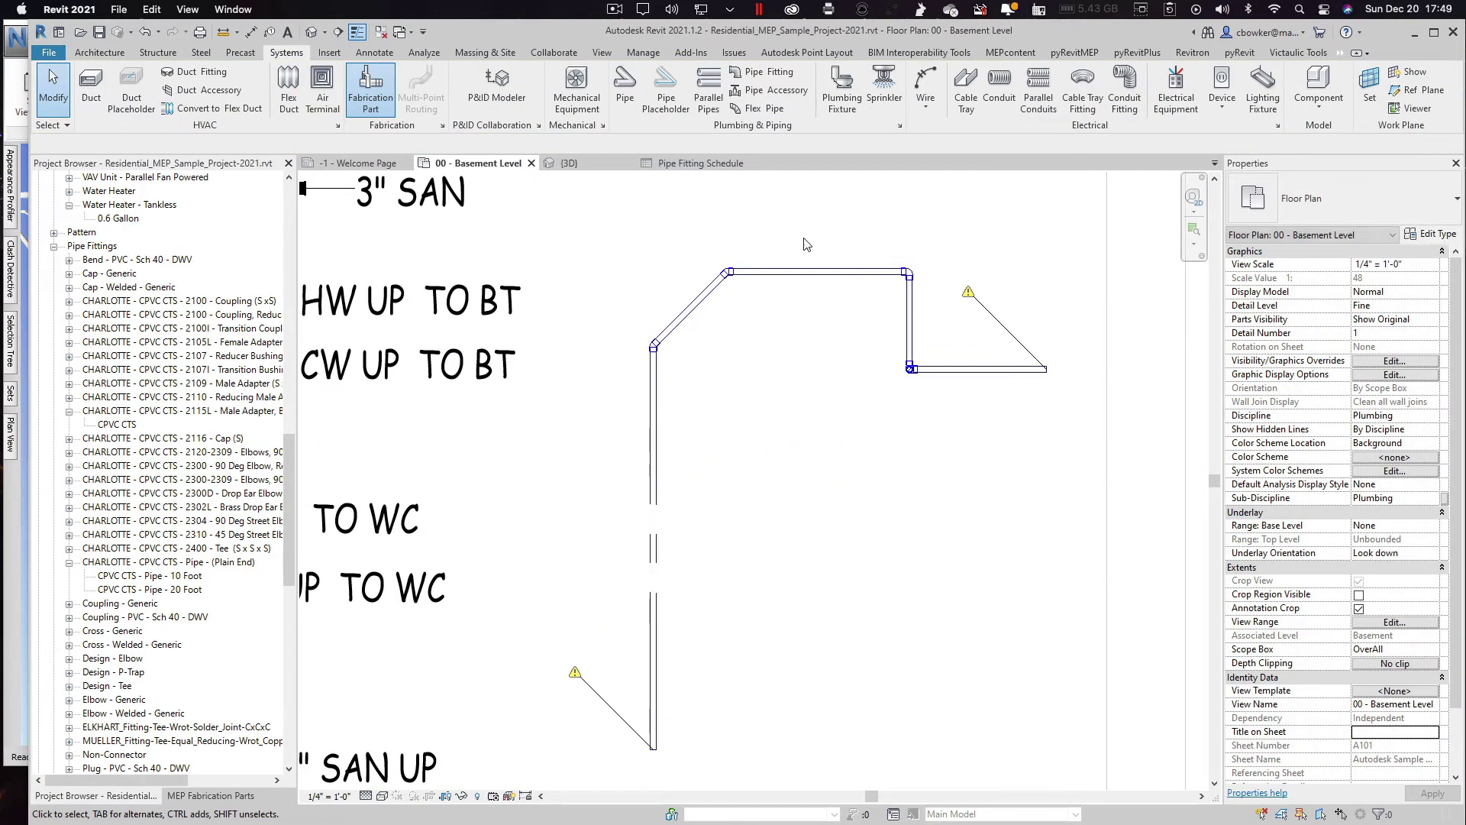
Step: Convert the 90-degree elbow at the run's upper right corner into a tee
scroll(909, 273, "up", 1)
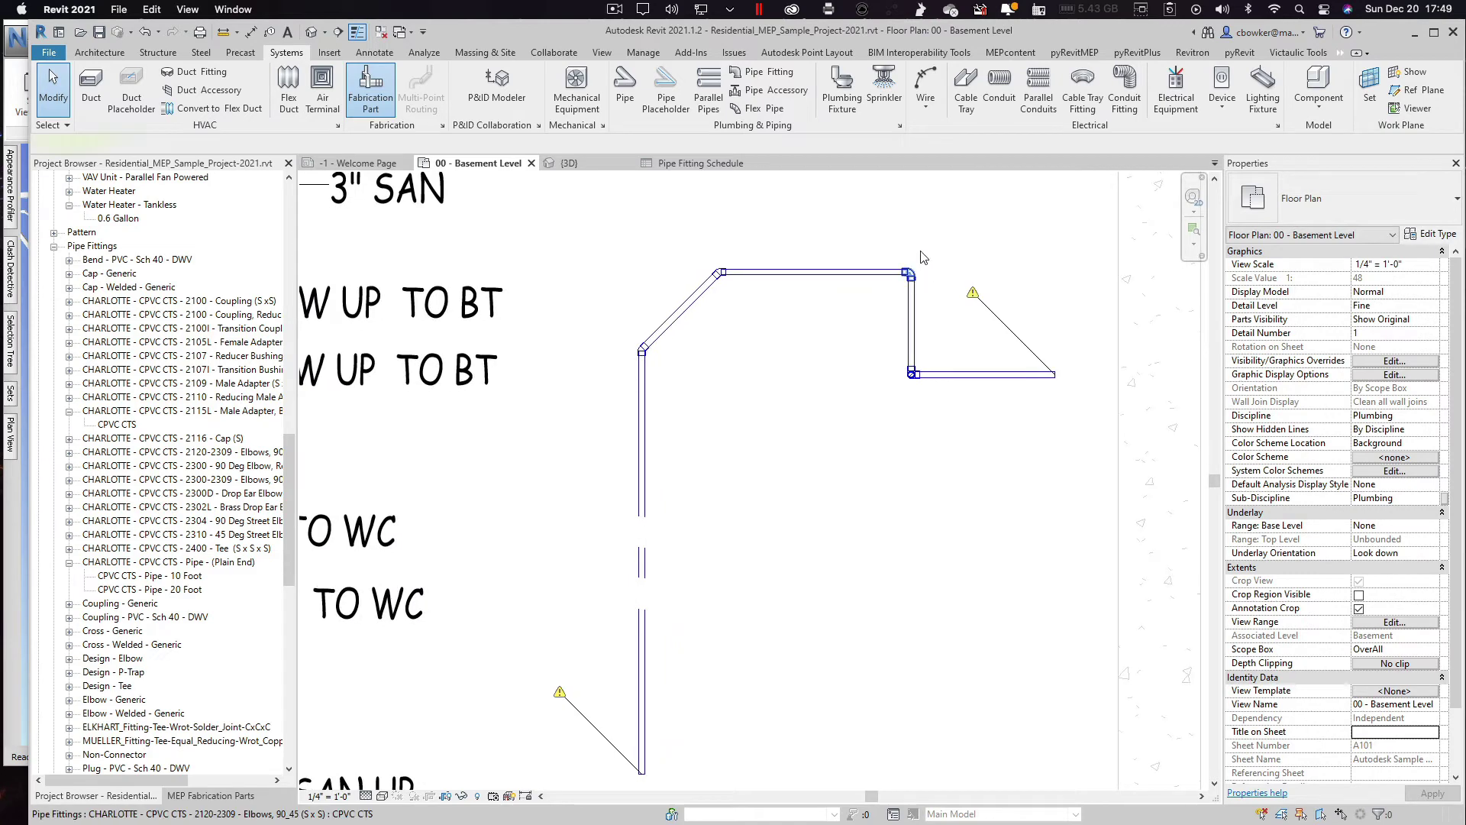
left_click(920, 261)
key("Delete")
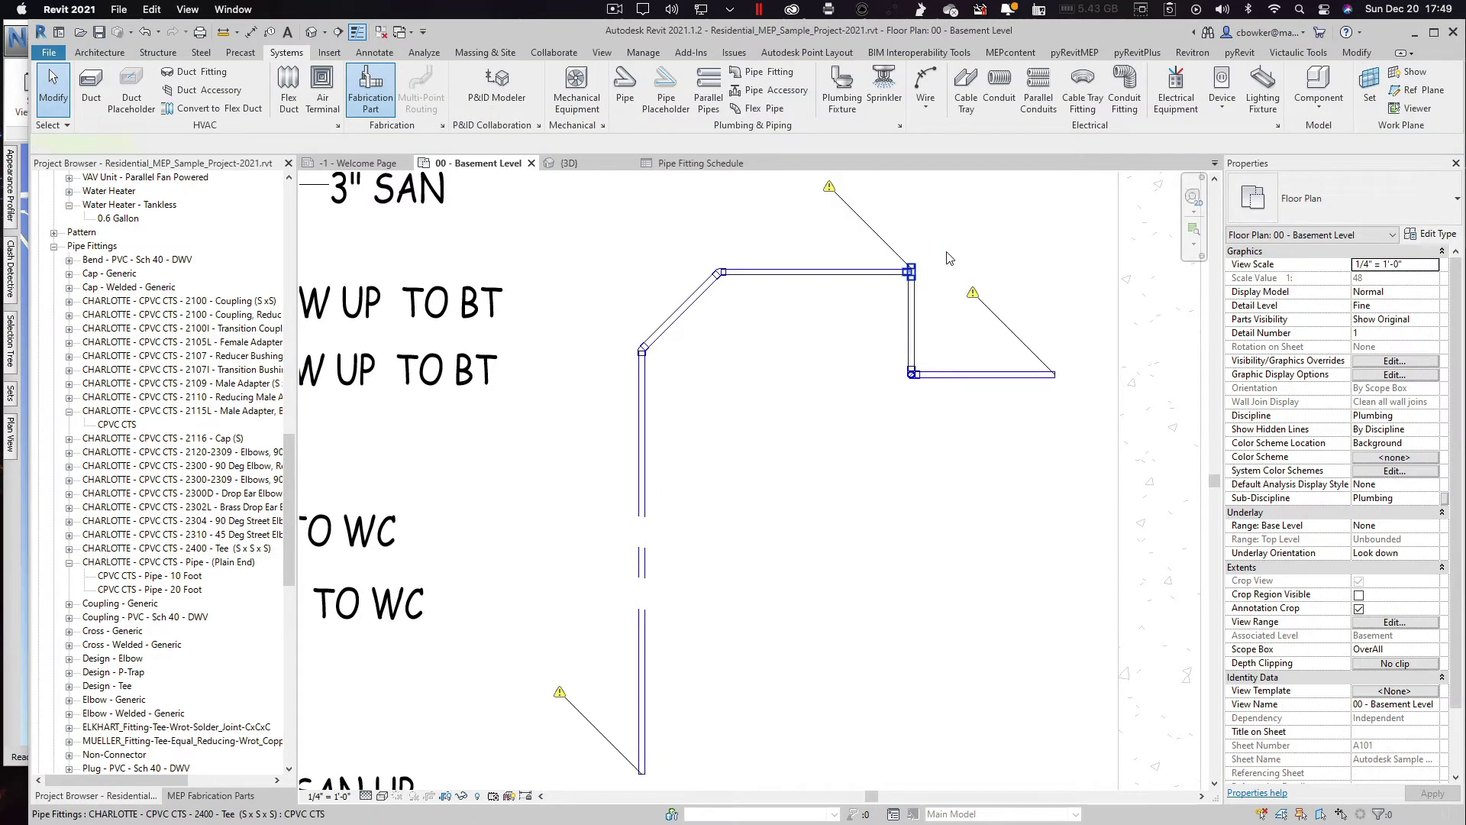
Step: Draw a 1/2" pipe about 1'-7" long straight up from the open end of the corner tee
left_click(911, 271)
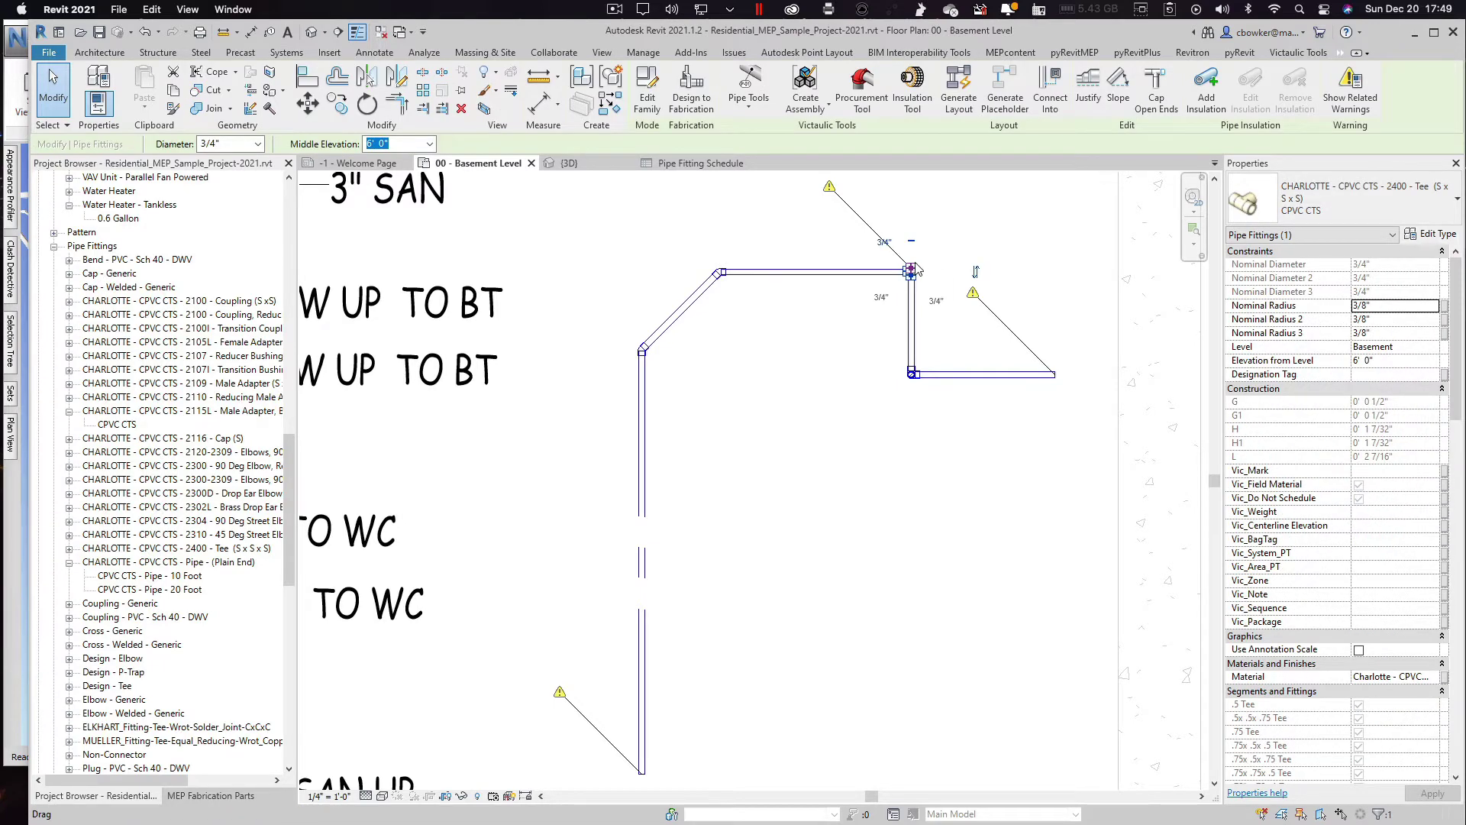
right_click(917, 269)
left_click(955, 331)
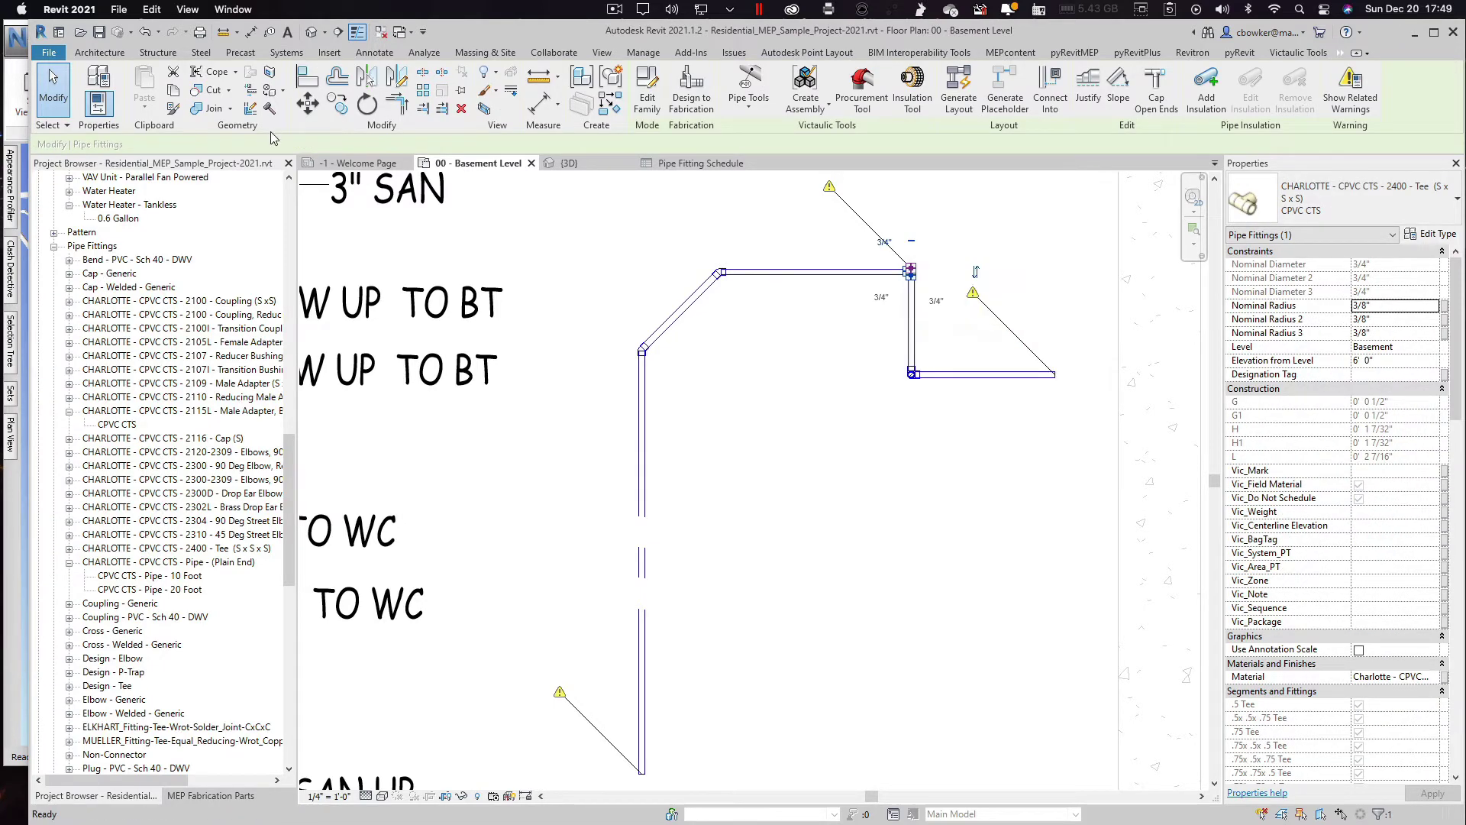
left_click(249, 143)
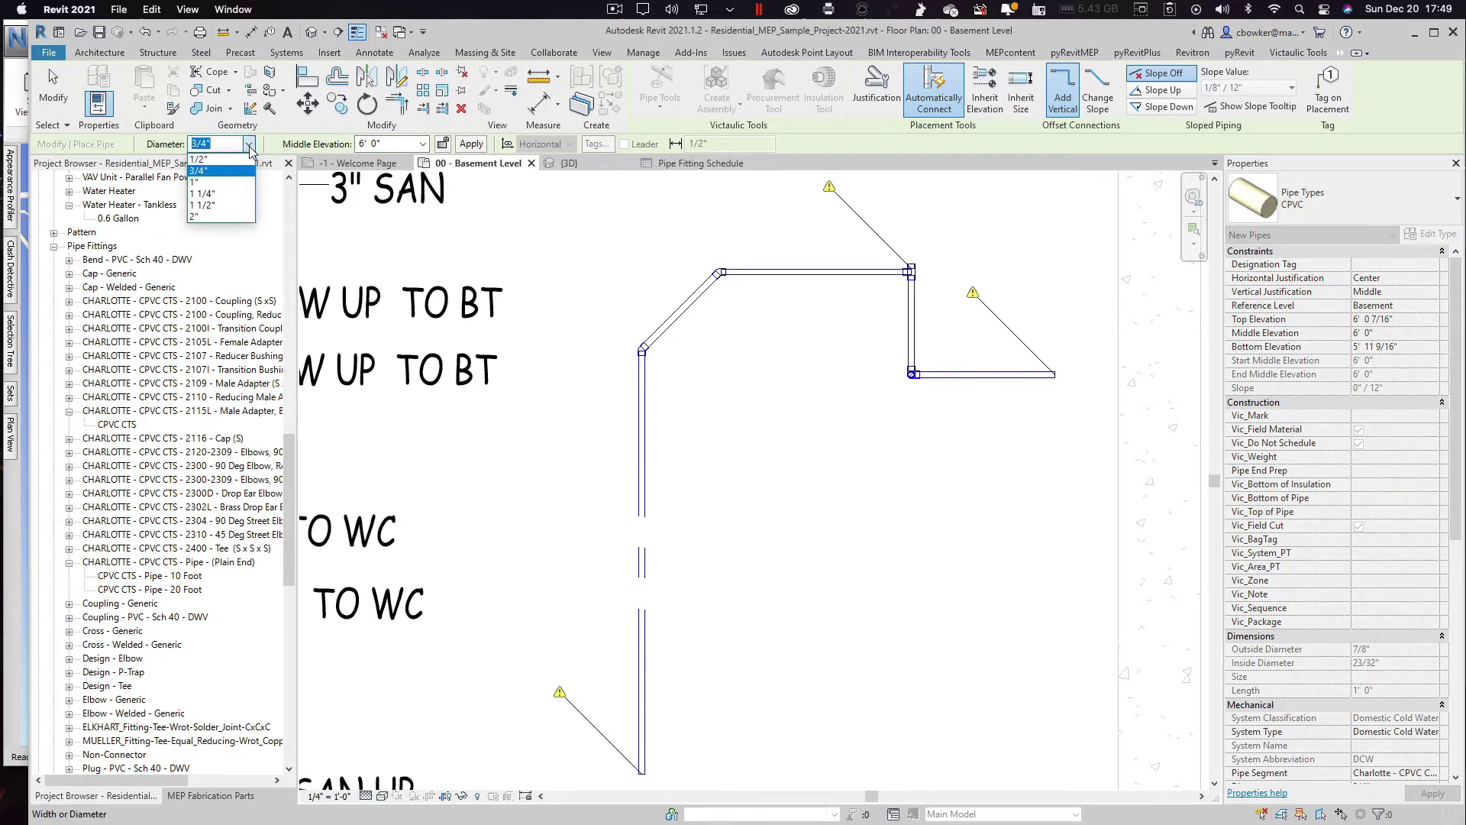
left_click(204, 159)
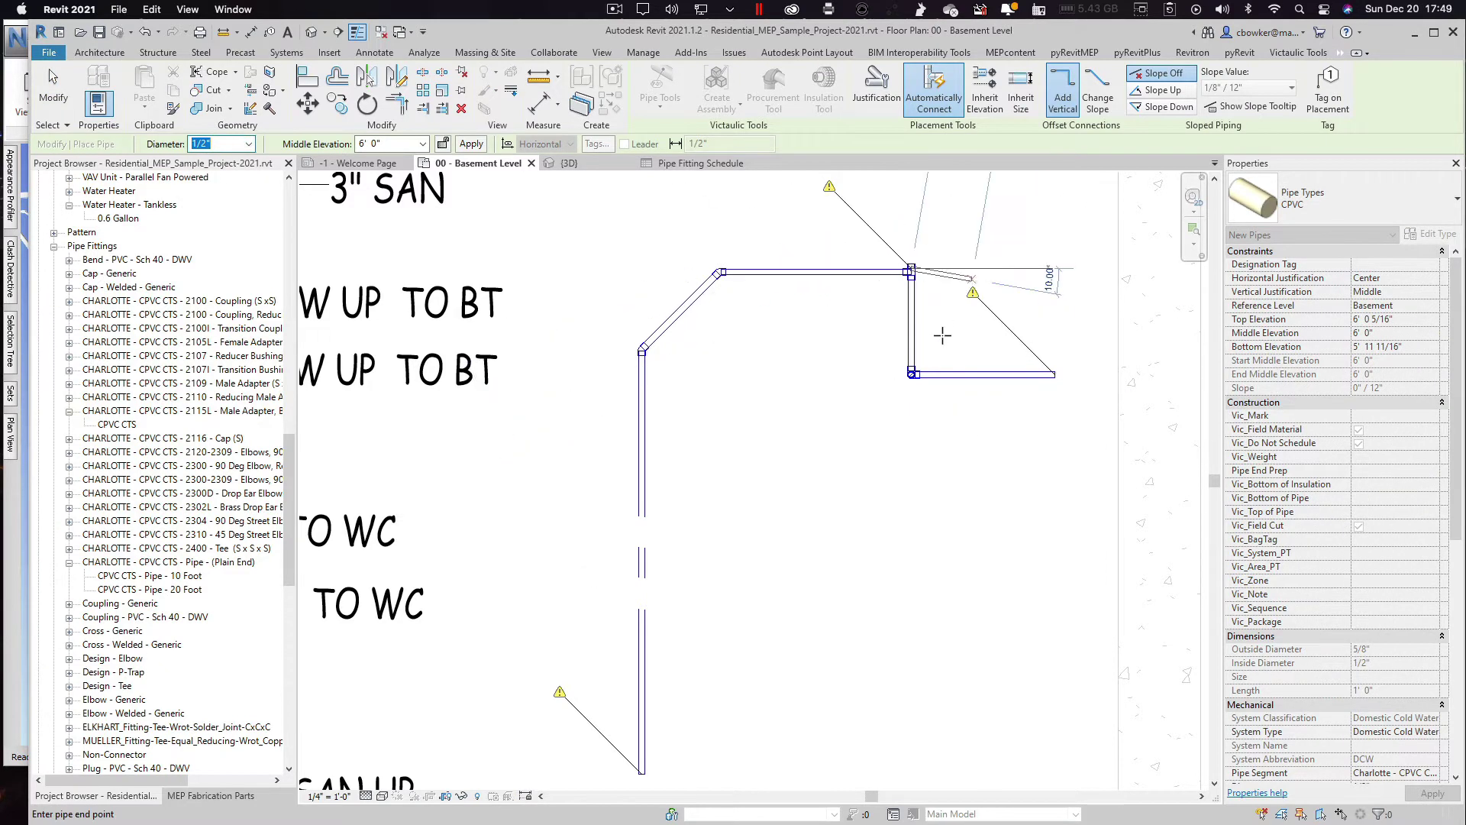
middle_click_drag(926, 227, 895, 315)
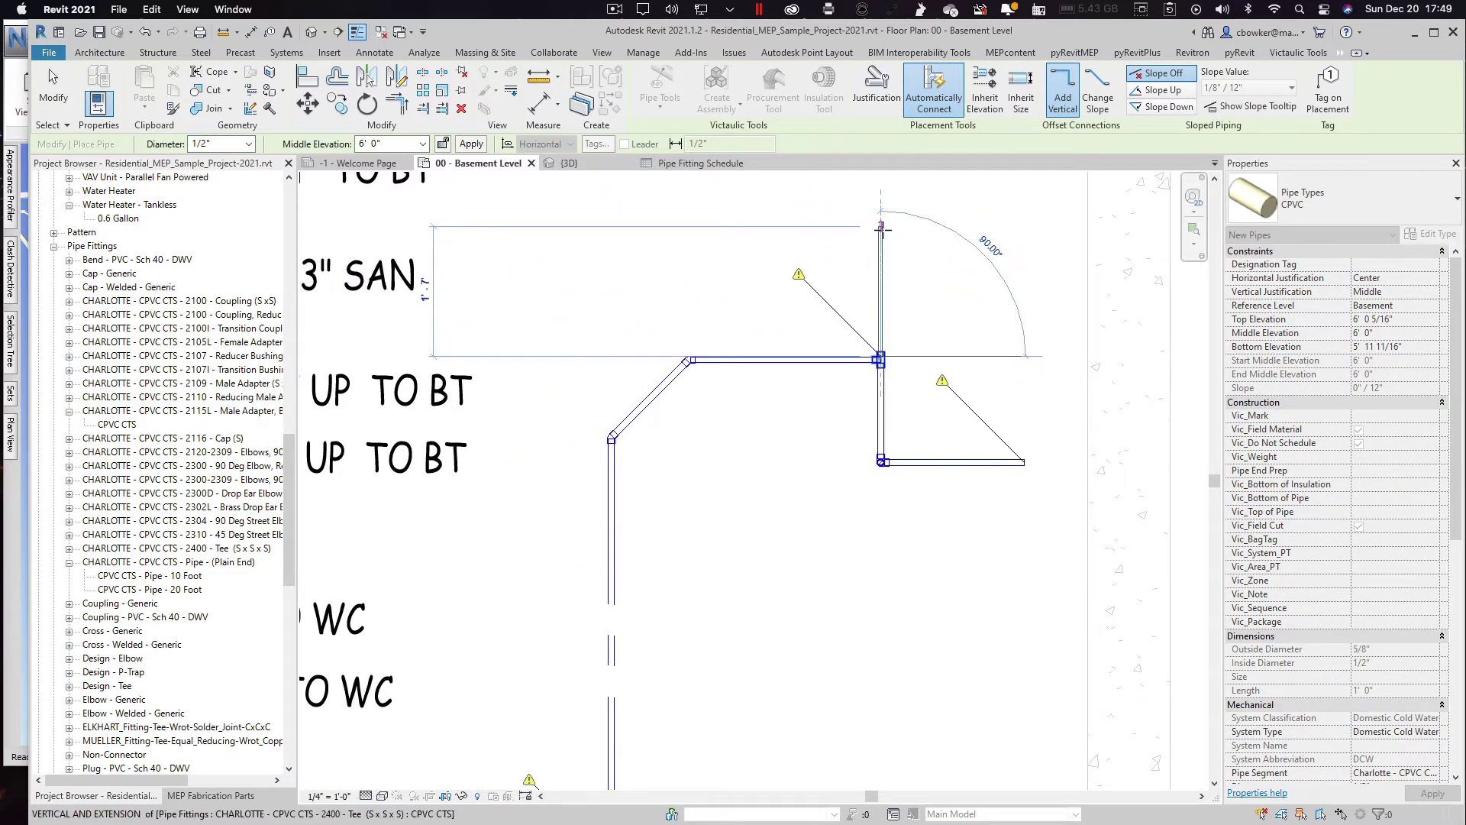
left_click(882, 228)
key("Escape")
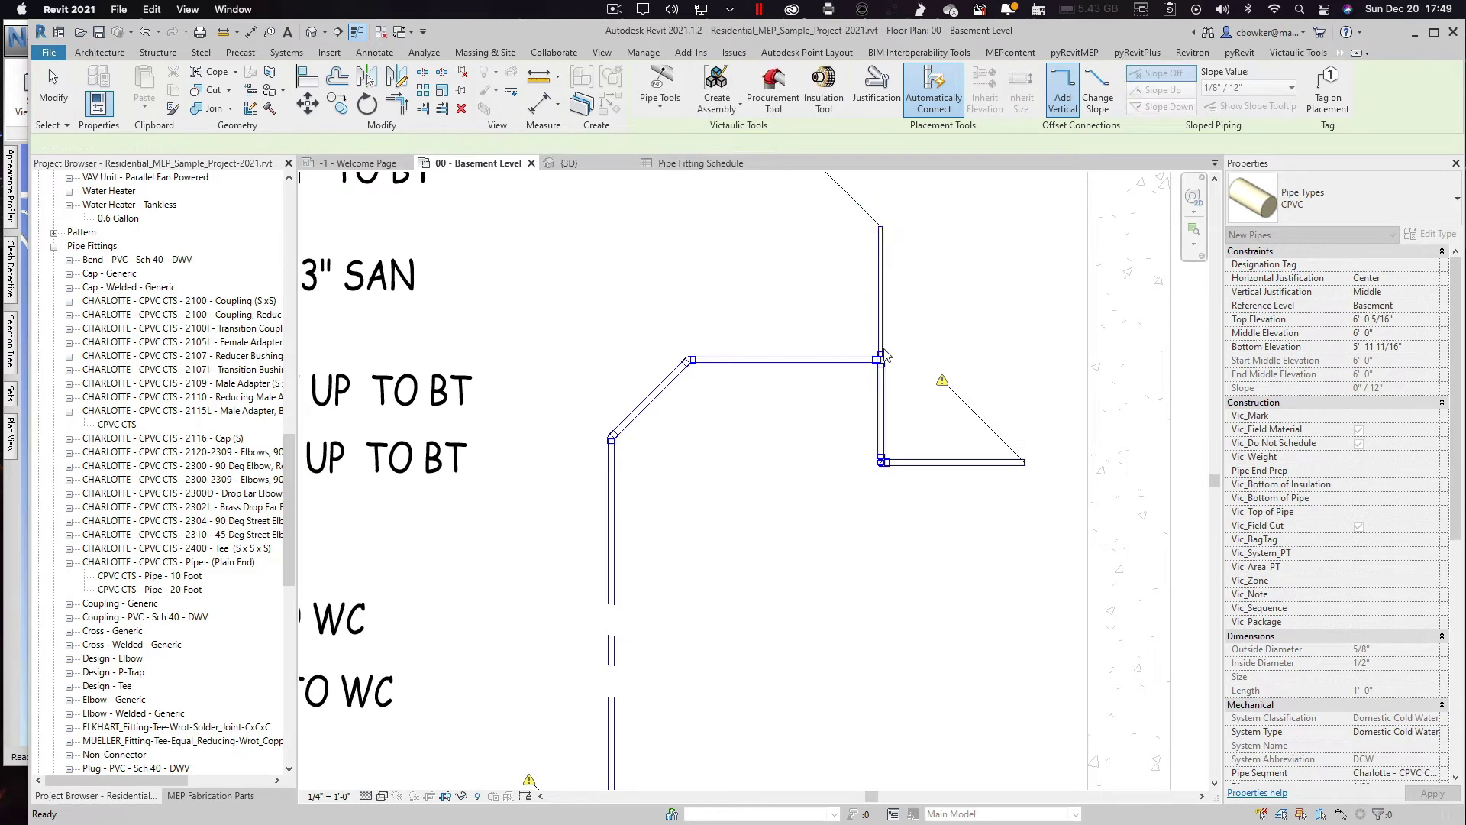
Step: Draw a 1" branch pipe about 2'-1" long to the right from the lower part of the long vertical 3/4" pipe
key("p")
key("i")
scroll(780, 290, "down", 2)
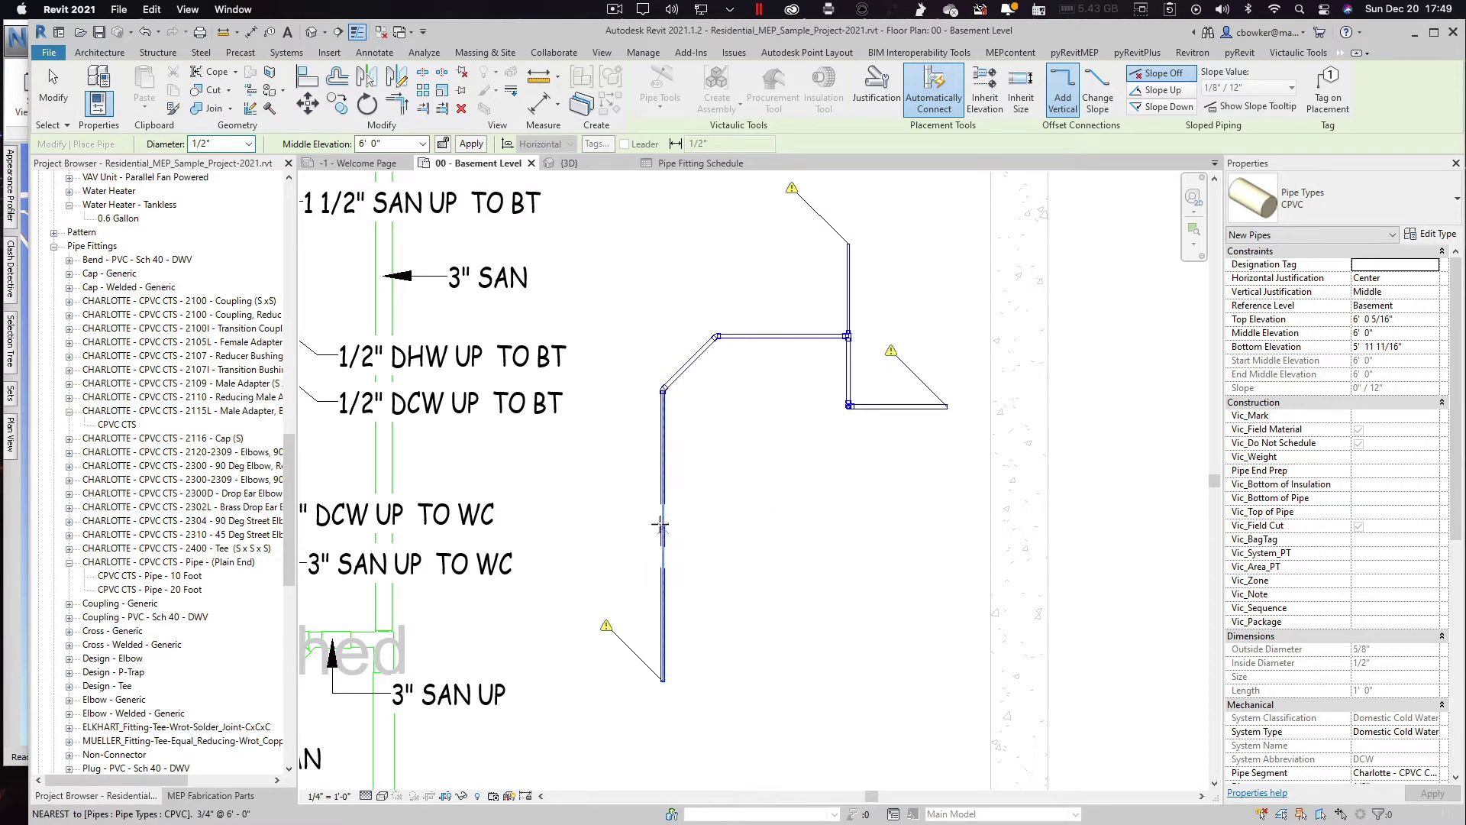
left_click(249, 144)
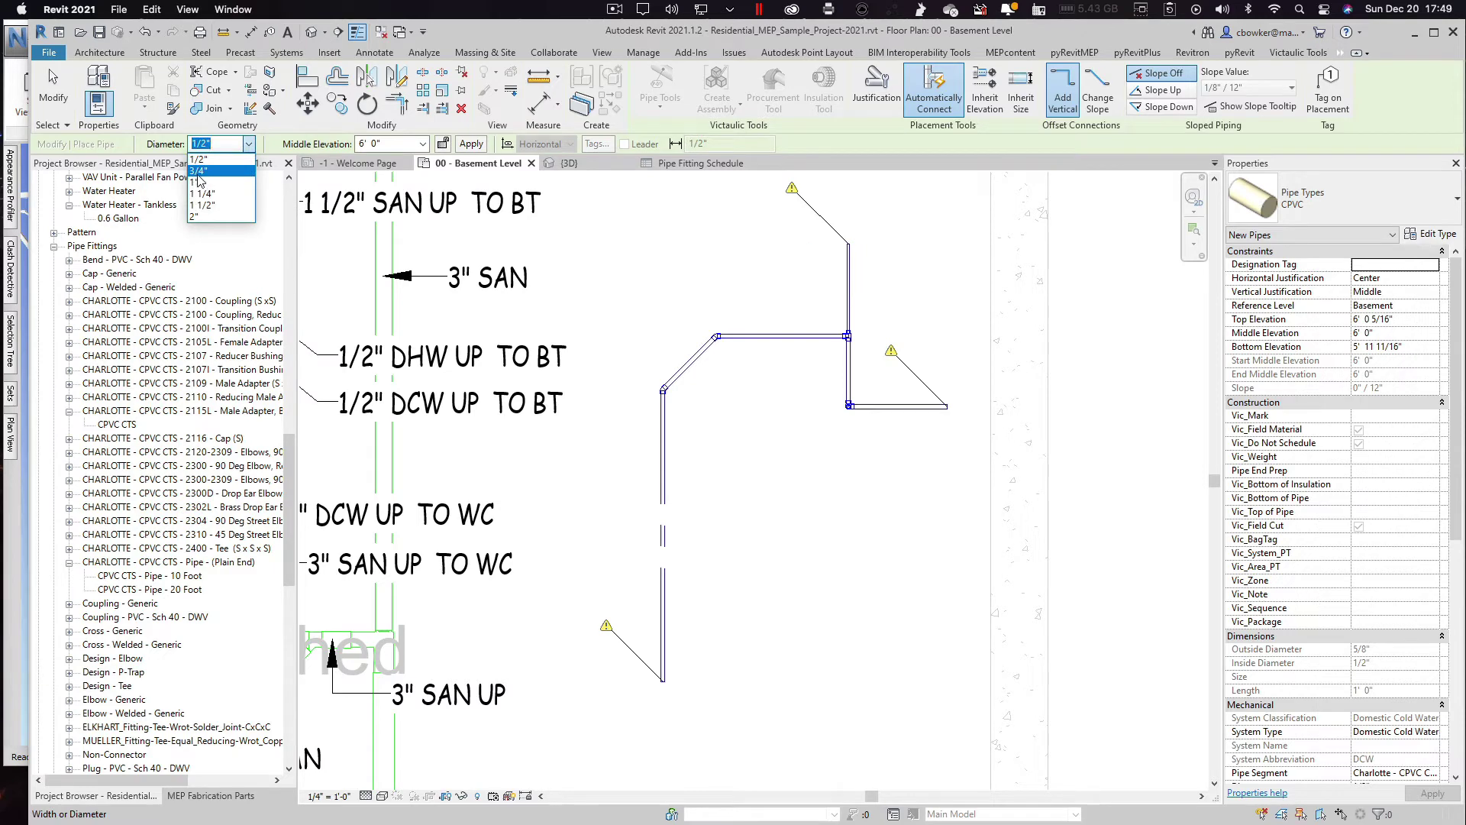
left_click(198, 182)
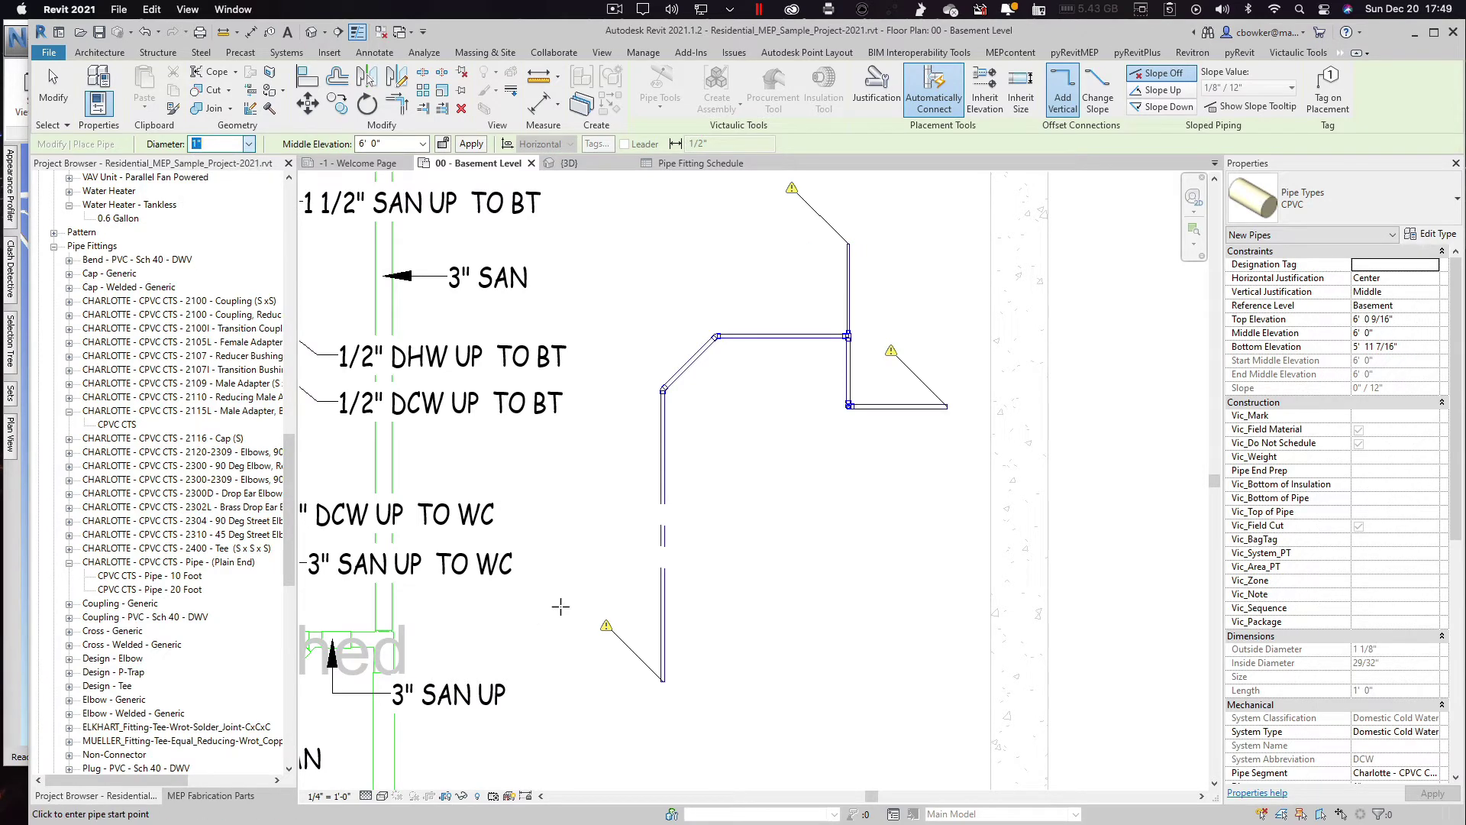
left_click(664, 603)
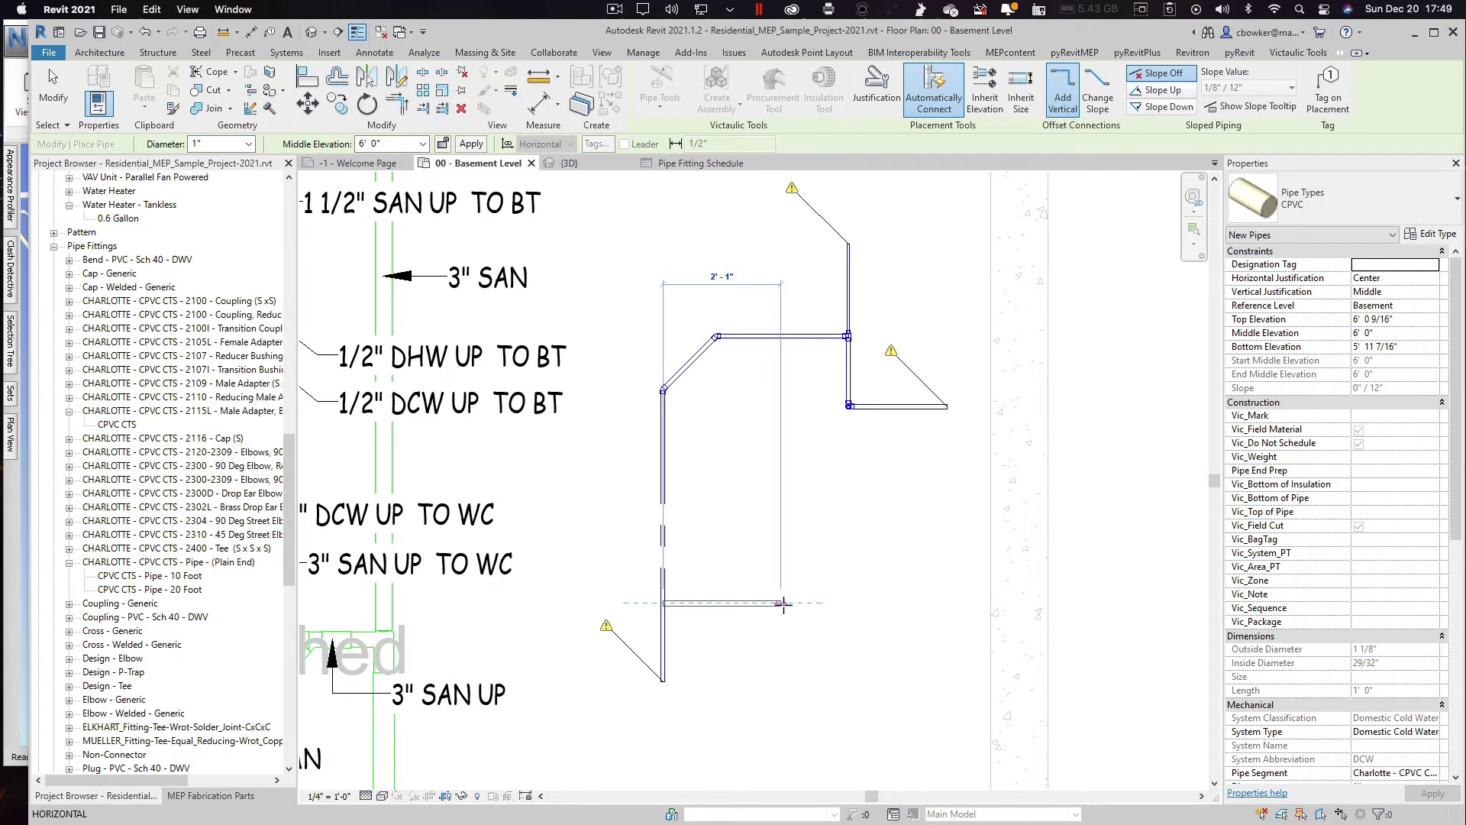
left_click(783, 603)
key("Escape")
key("Escape")
Step: Examine the 1" branch tee's available types and its Segments and Fittings and Dimensions properties, leaving the type as it is
scroll(660, 613, "up", 2)
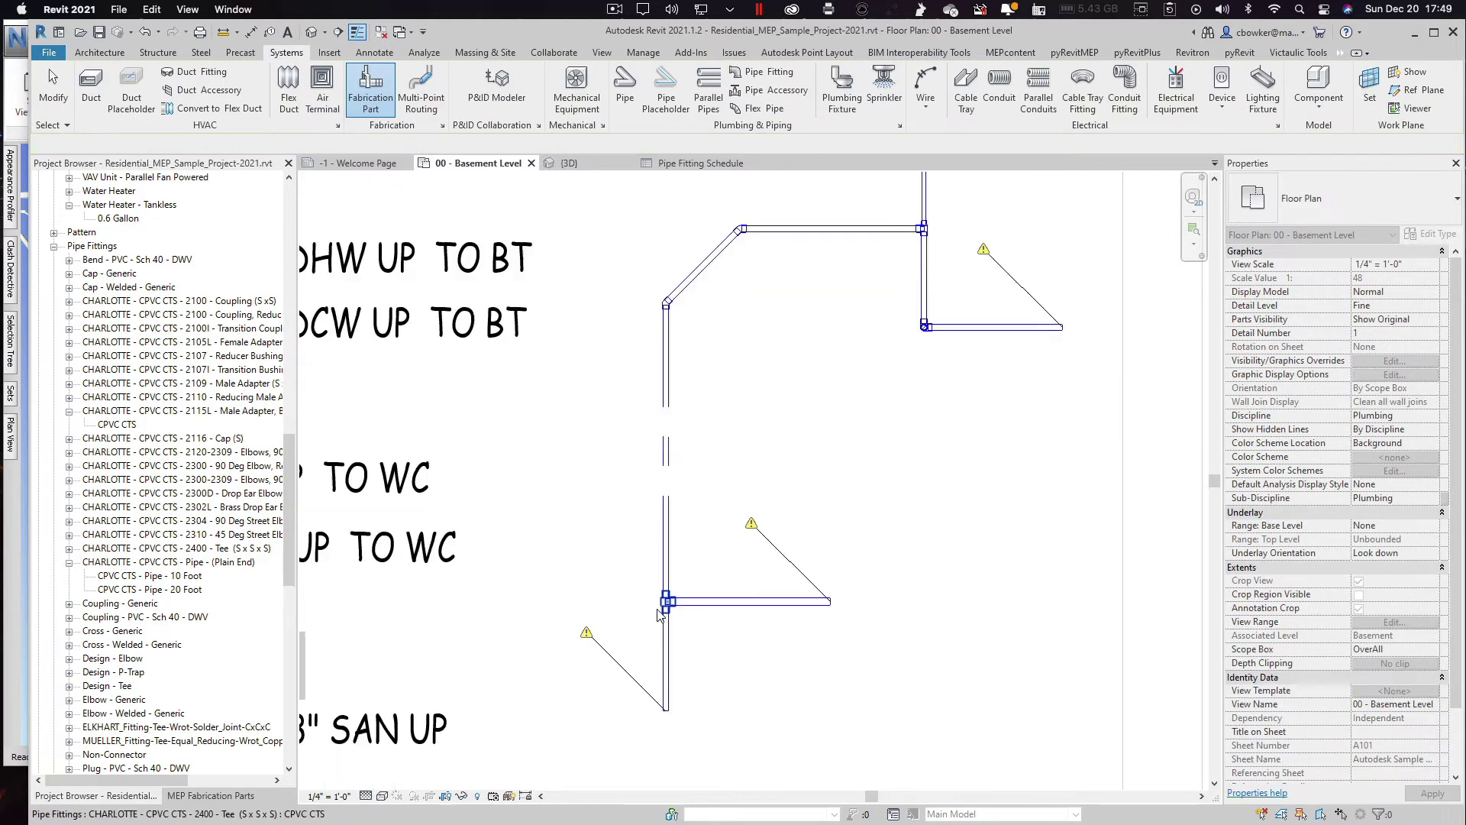
scroll(660, 614, "up", 2)
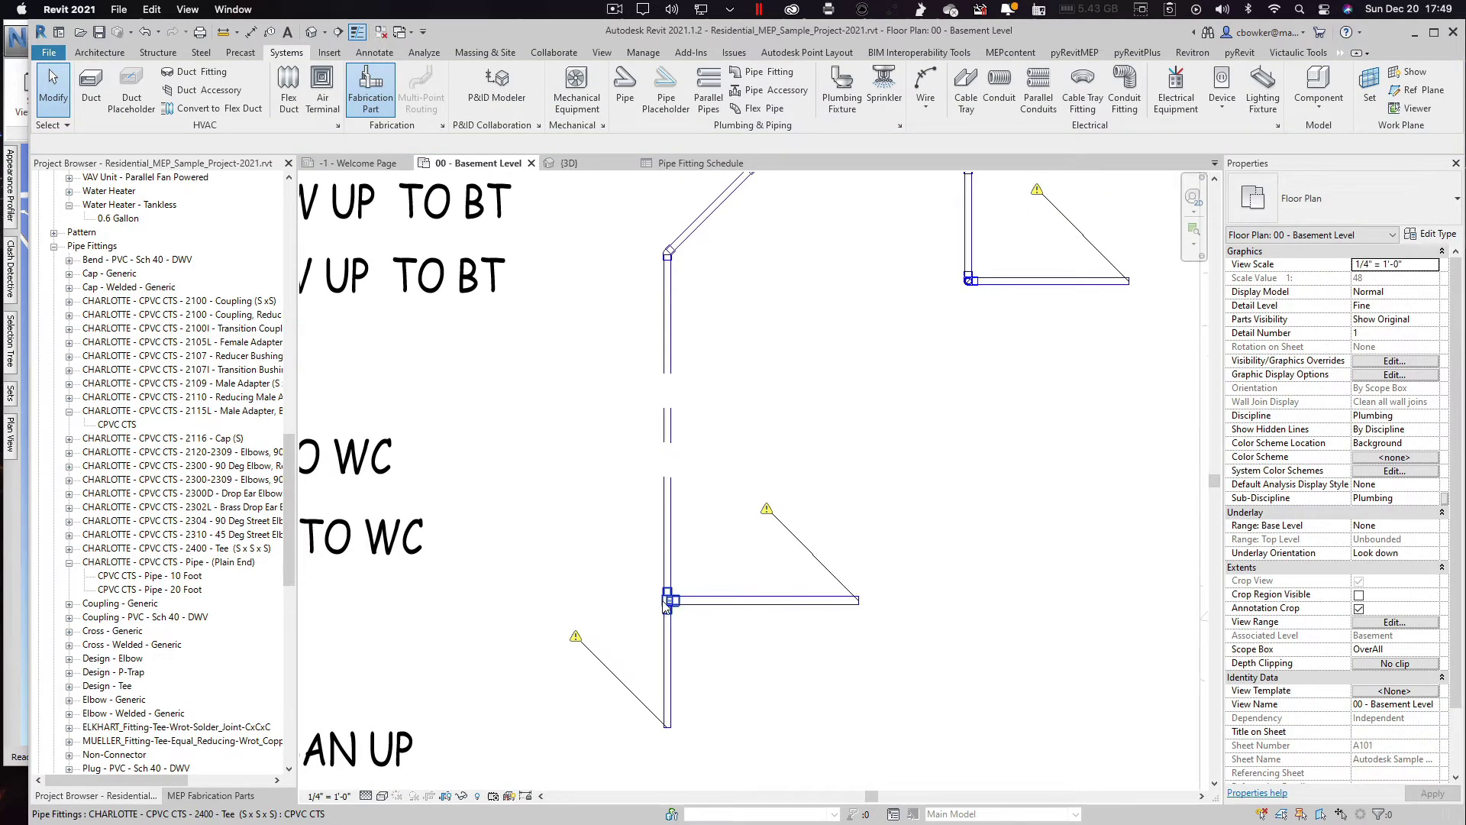
left_click(668, 600)
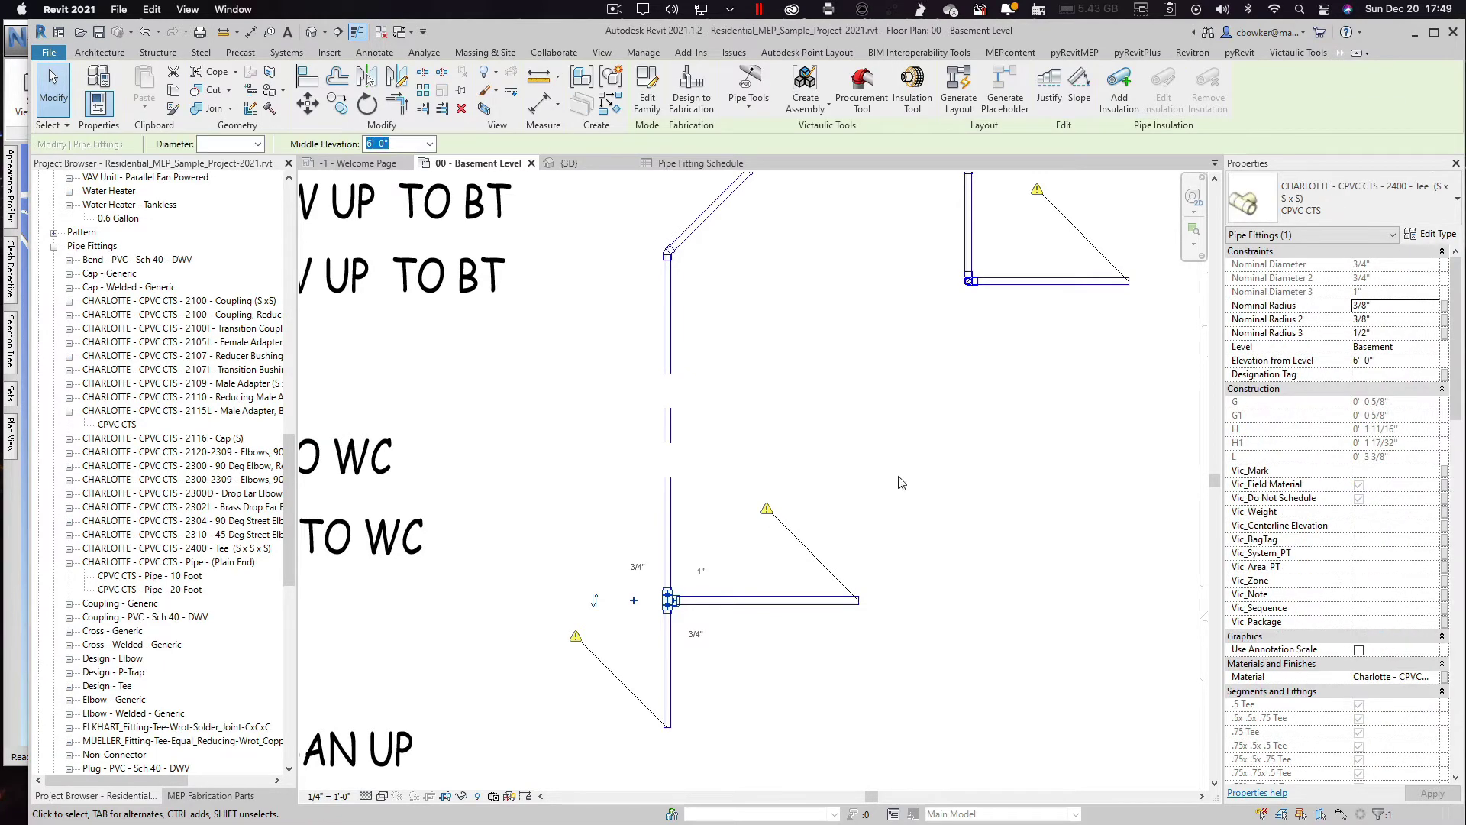
left_click(1377, 194)
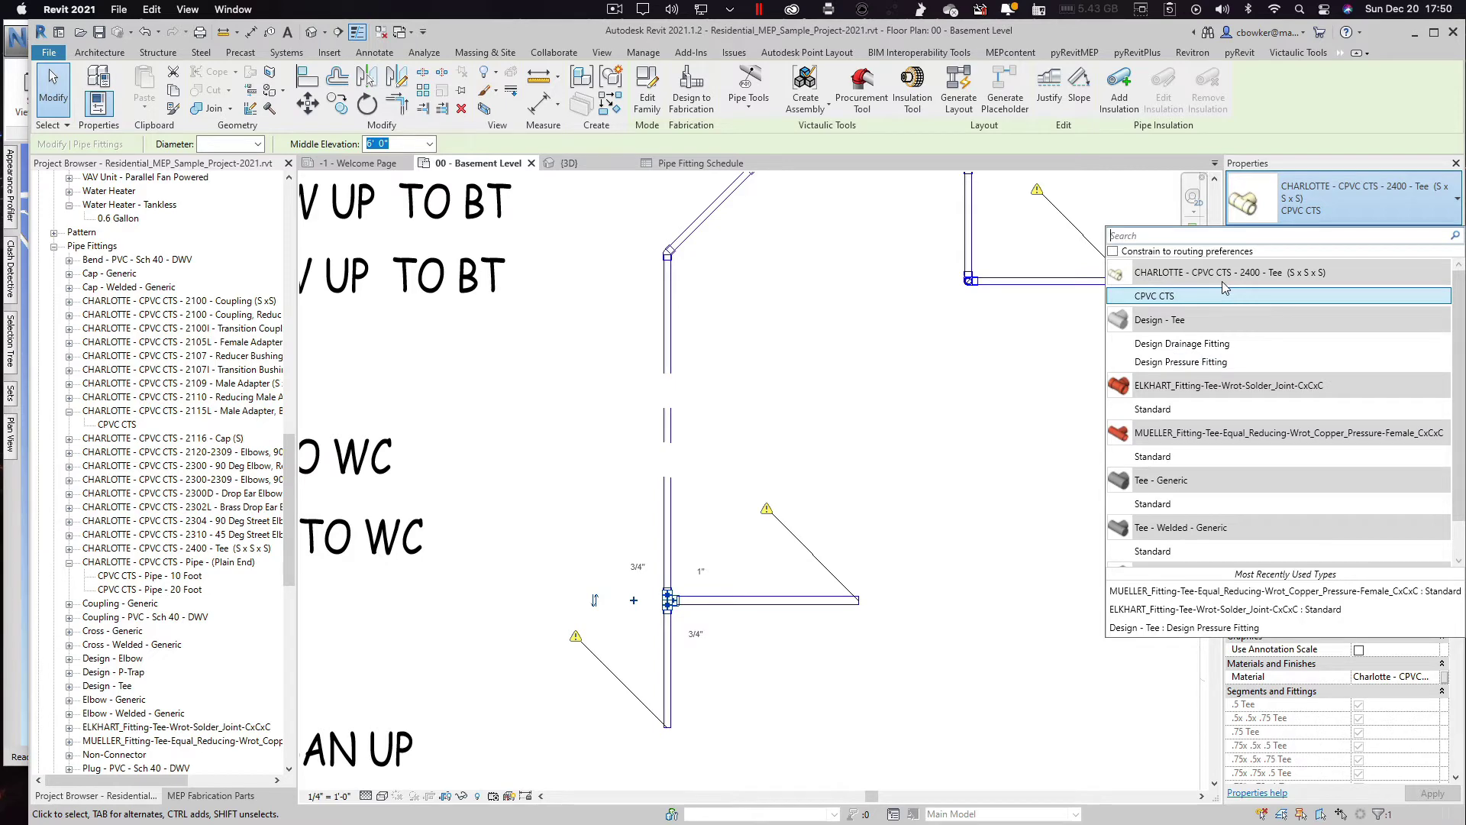
left_click(1081, 445)
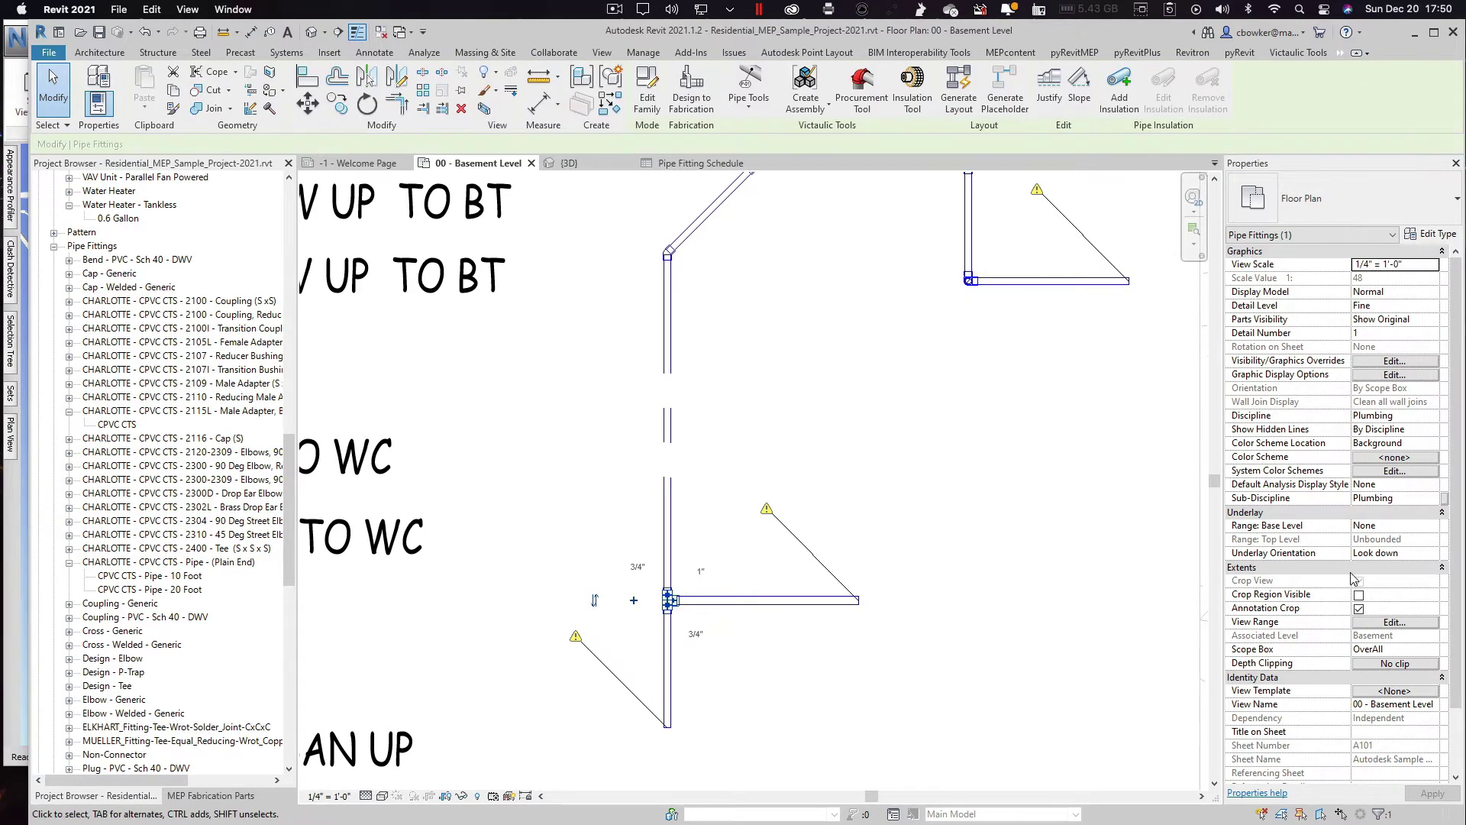
scroll(1323, 577, "down", 10)
scroll(1323, 577, "down", 3)
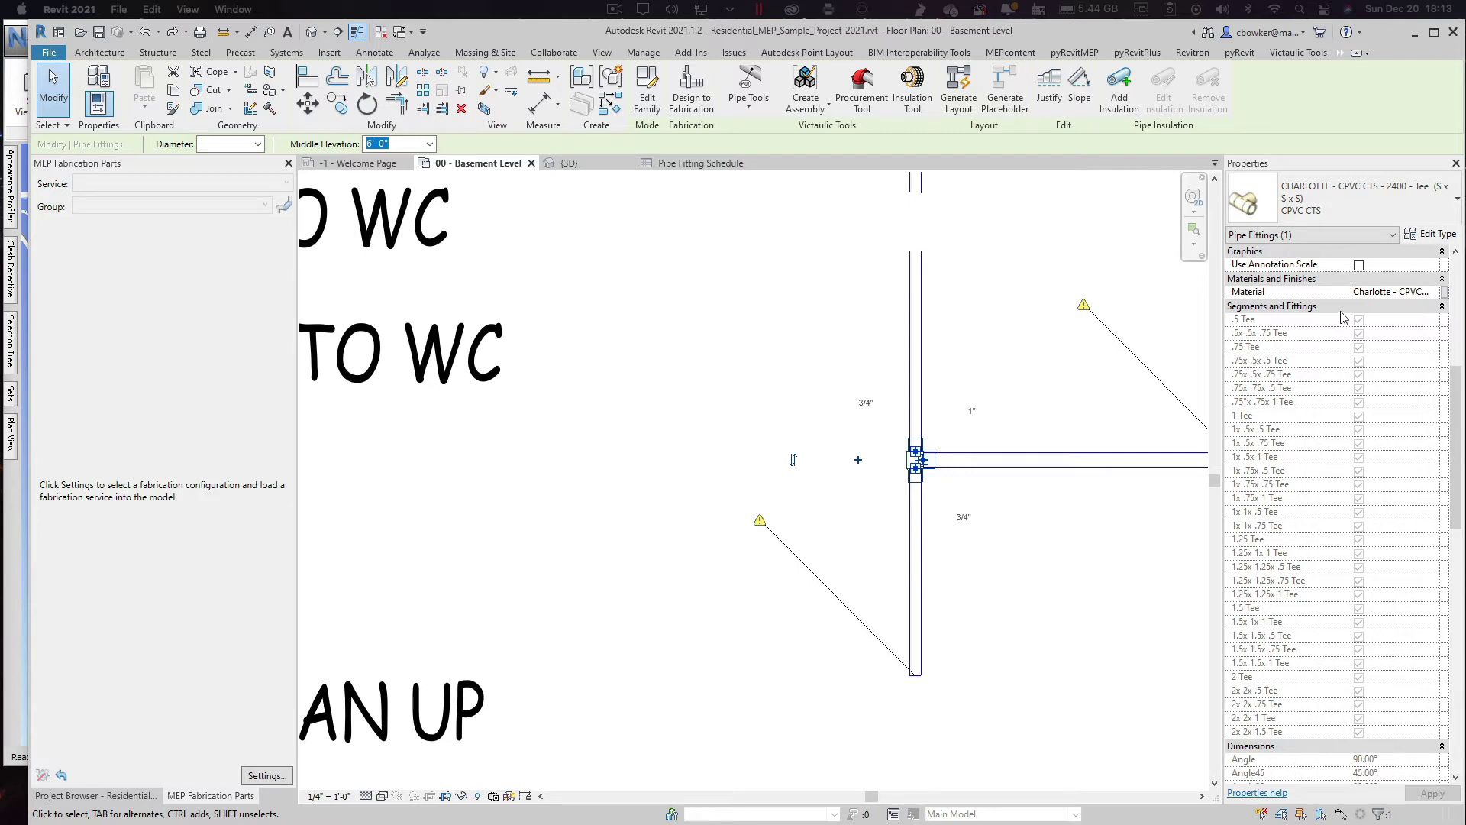
left_click(1443, 306)
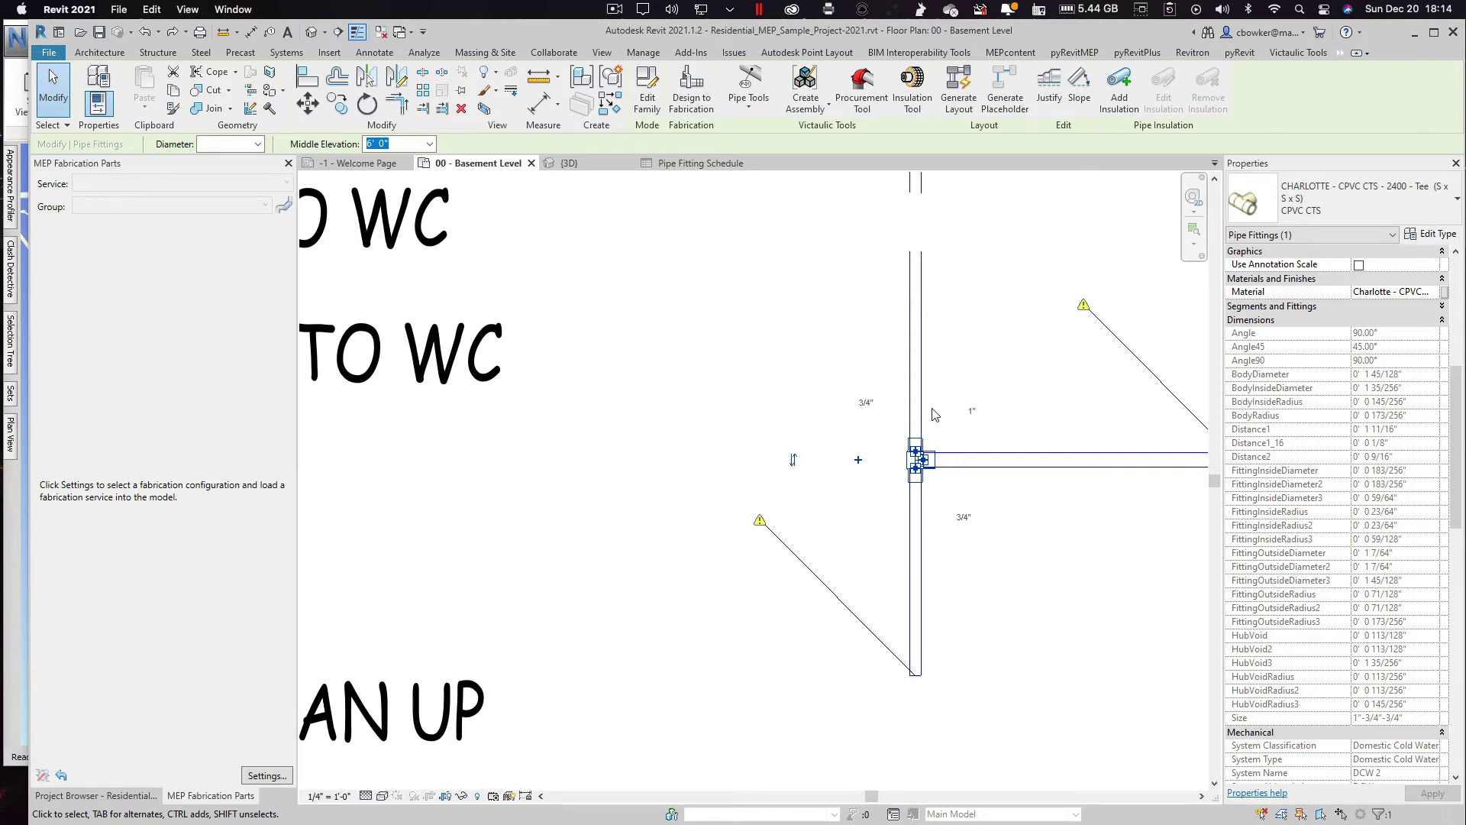
Step: Split the vertical pipe at two points above the branch tee and delete the short piece between them with both couplings
key("s")
key("l")
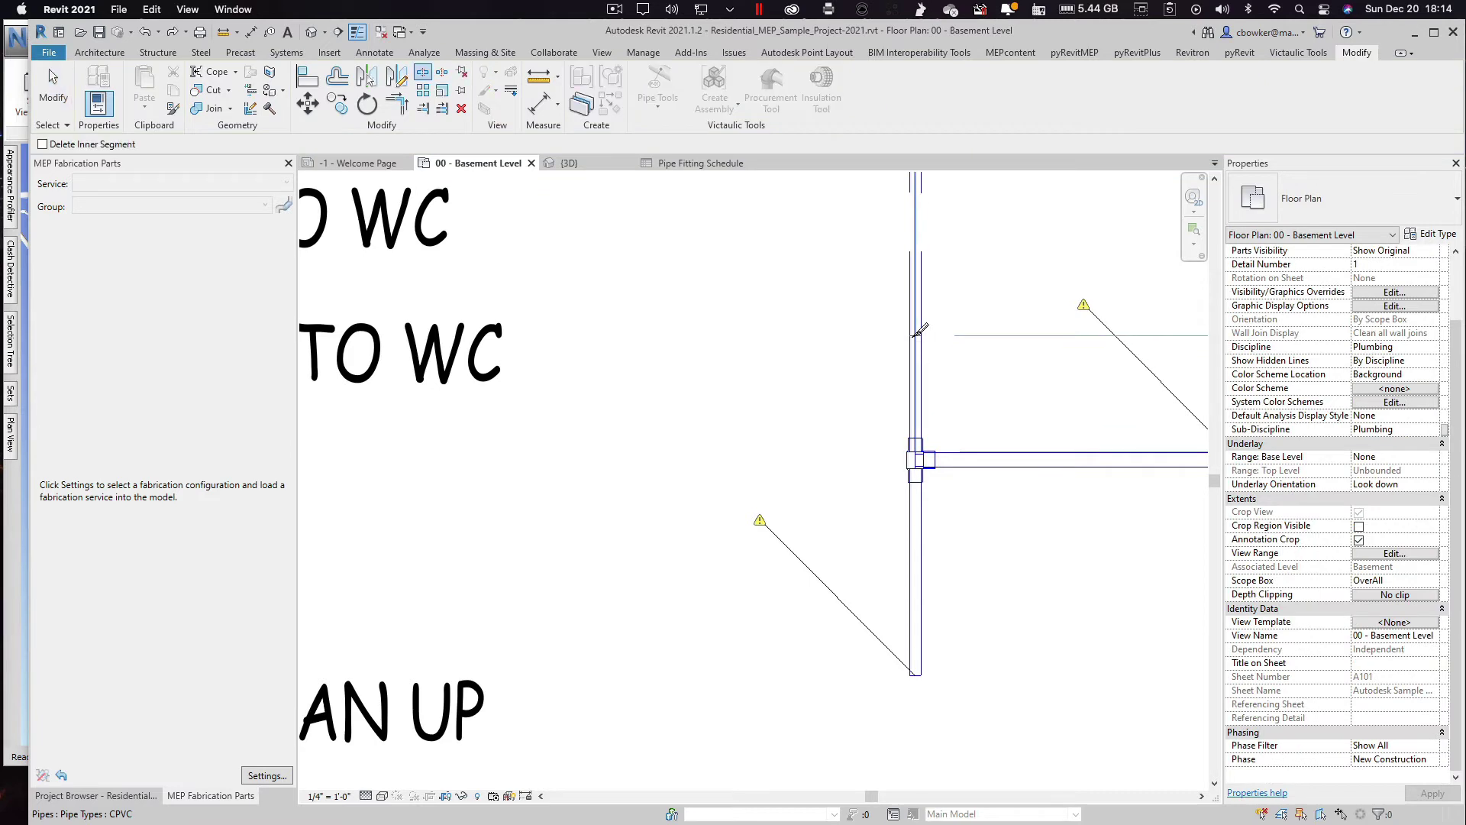
left_click(916, 302)
key("Escape")
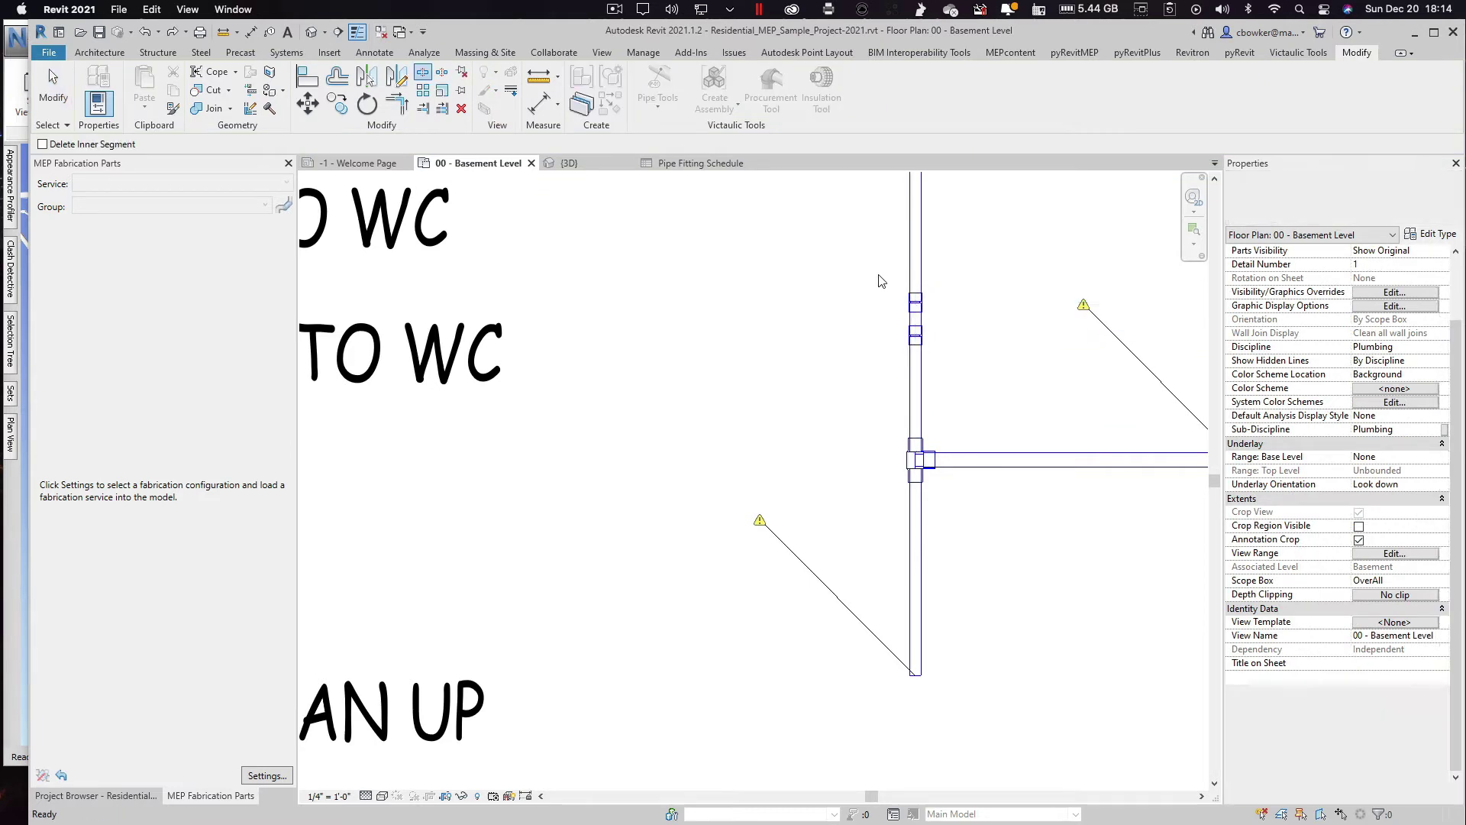
left_click_drag(877, 274, 951, 365)
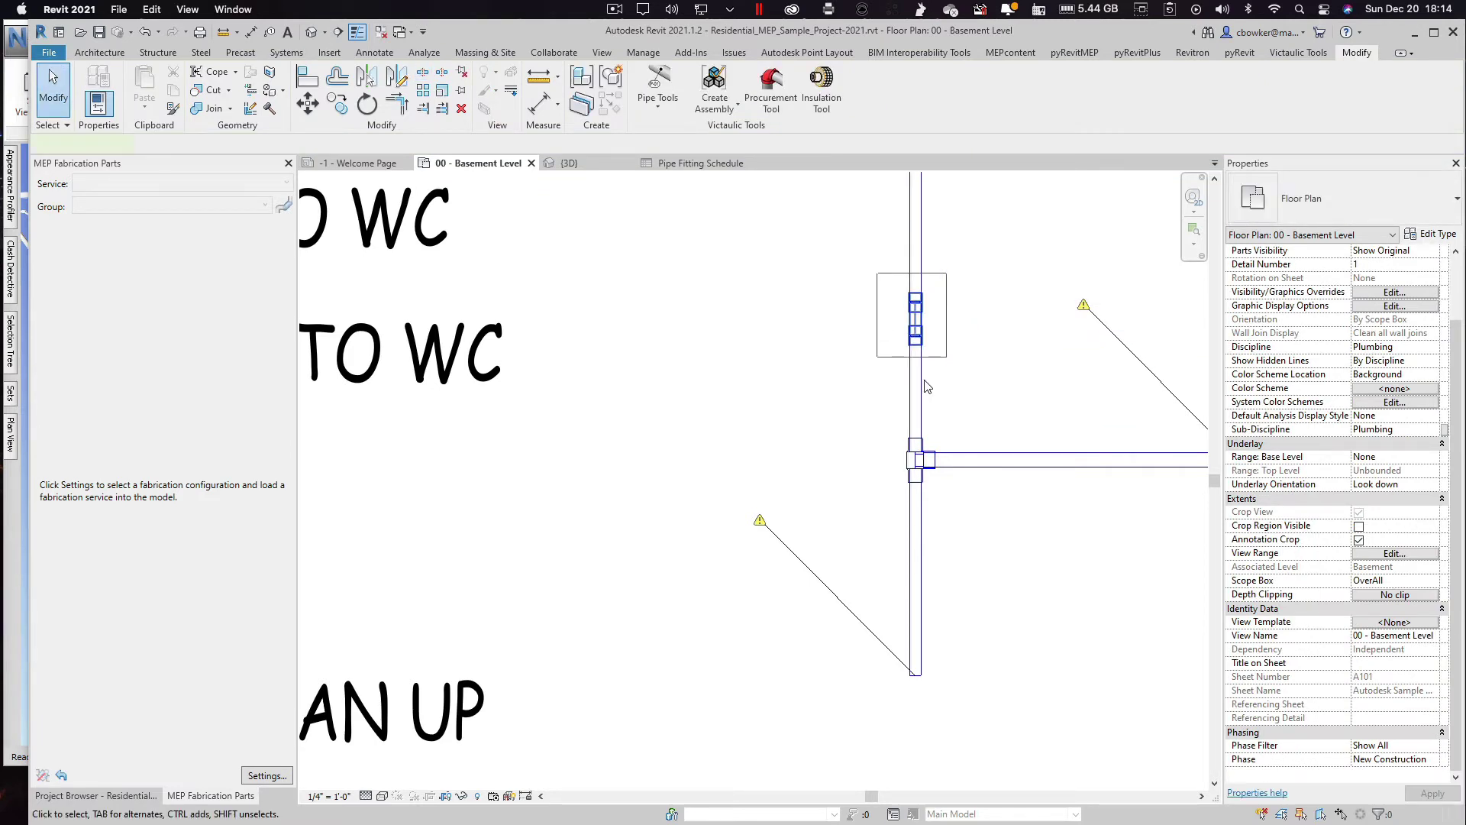
key("Delete")
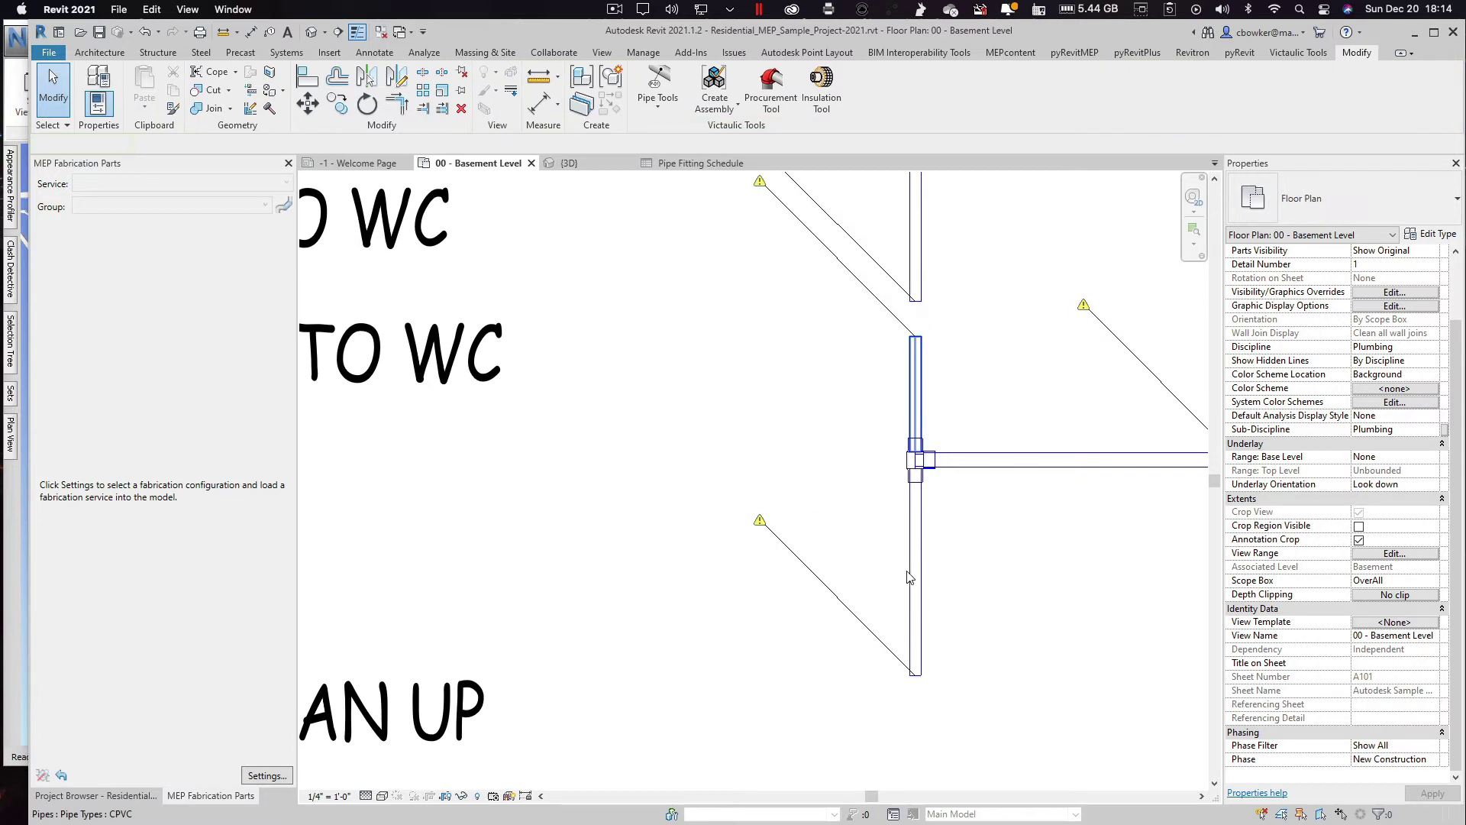
Step: Set the diameter of the two vertical pipes directly above and below the branch tee to 2"
left_click(914, 576)
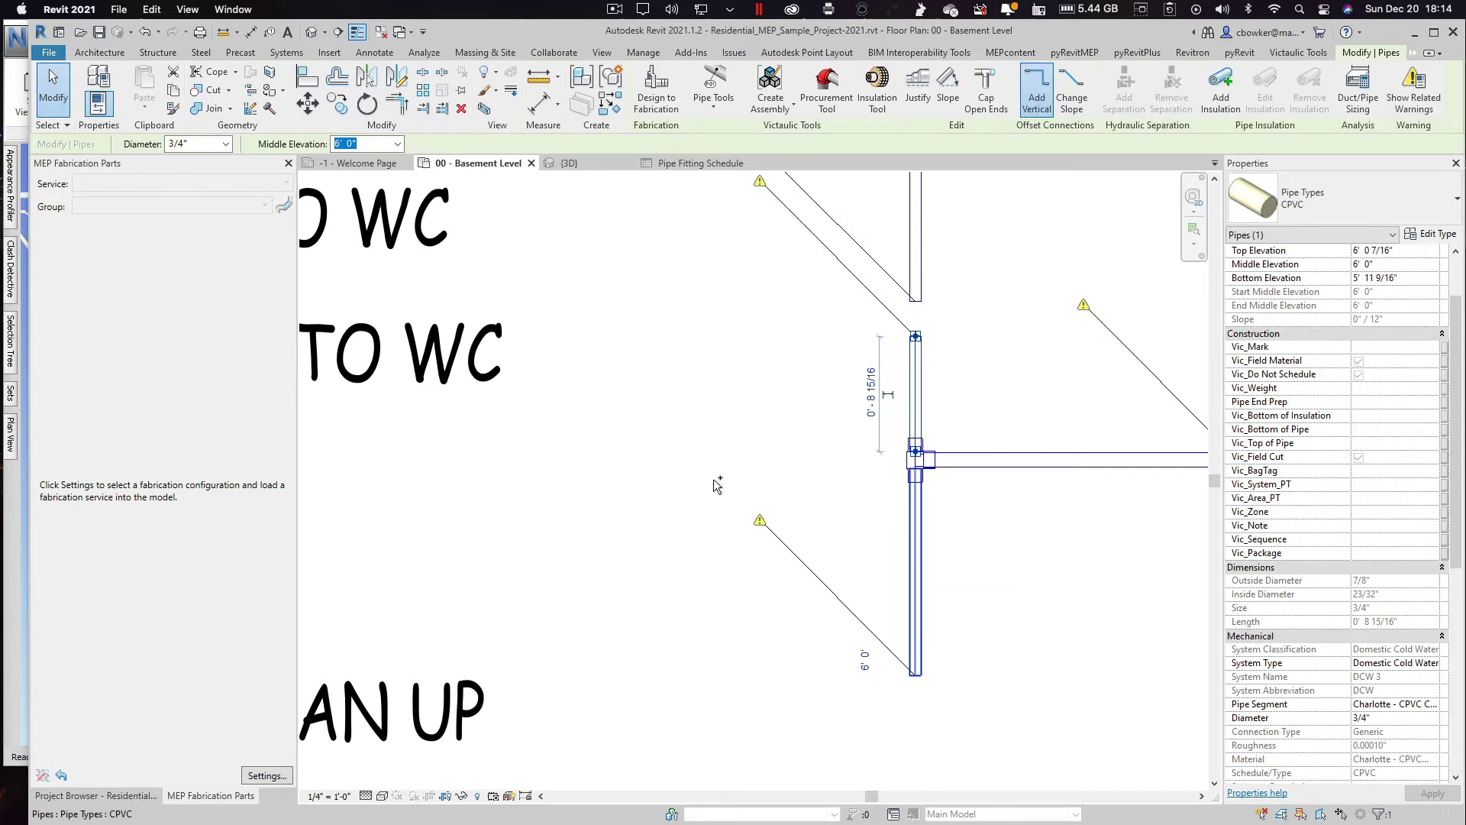
left_click(916, 580, "ctrl")
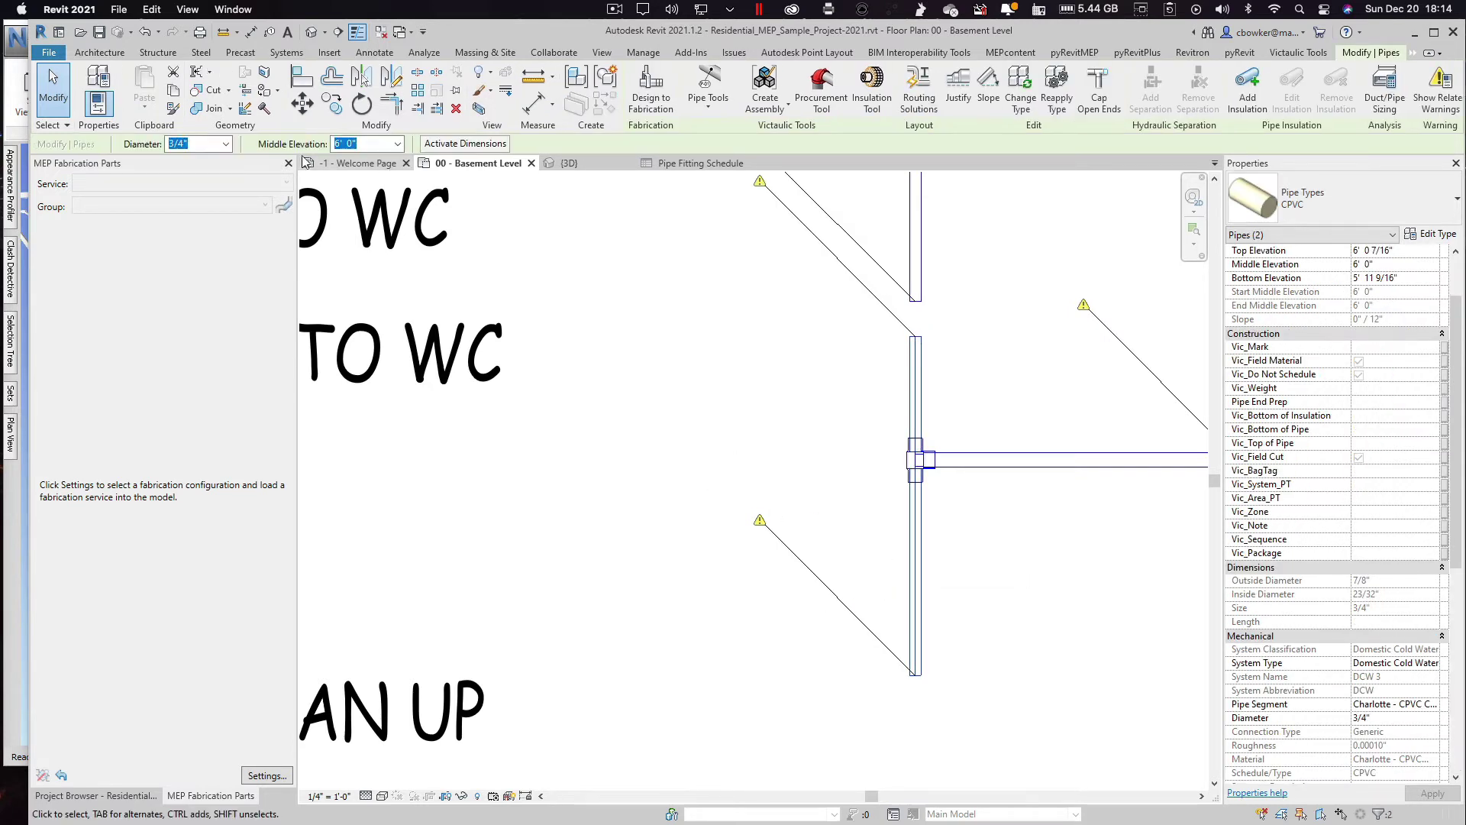
left_click(227, 143)
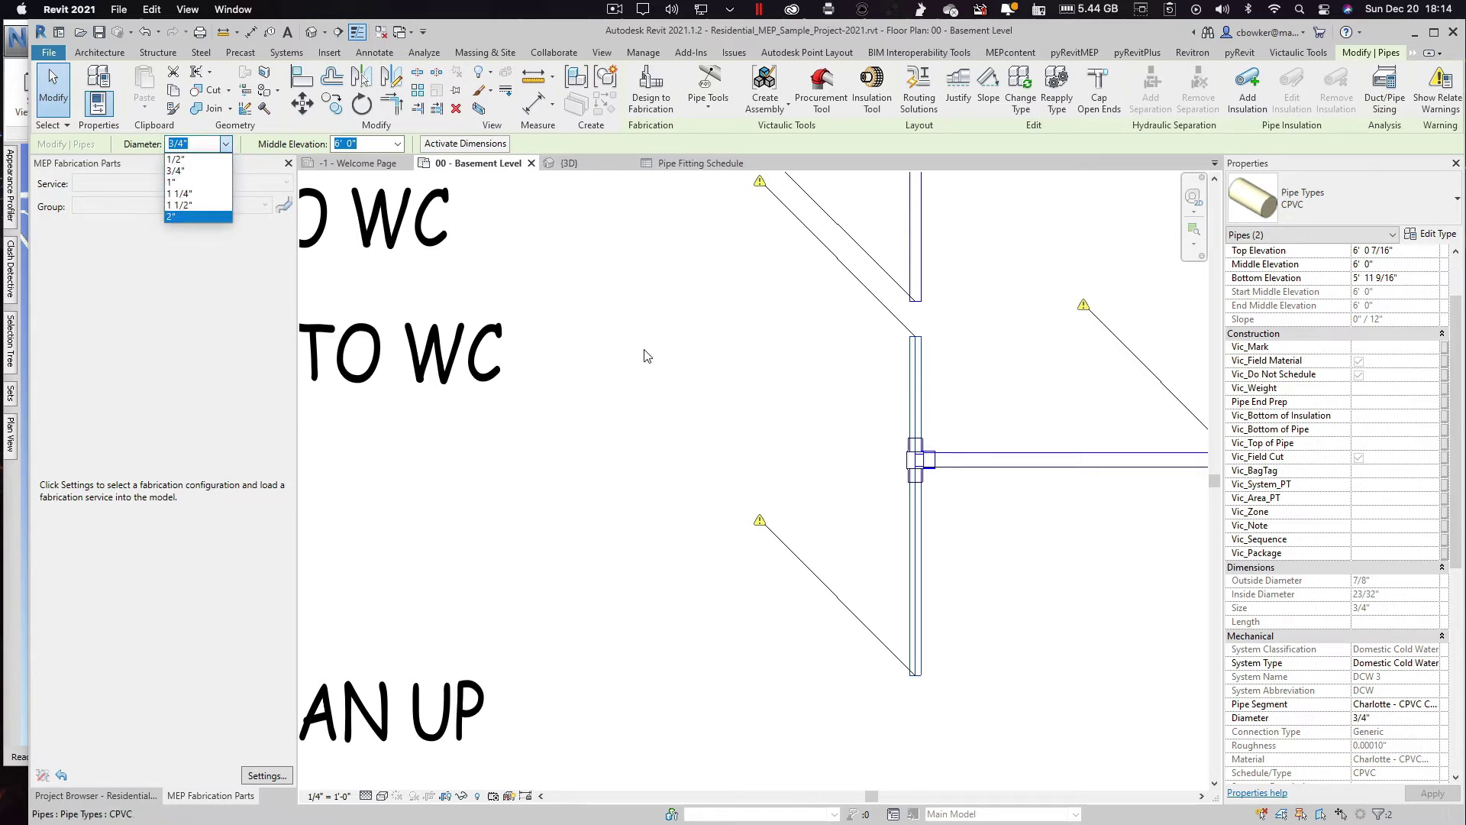
left_click(195, 219)
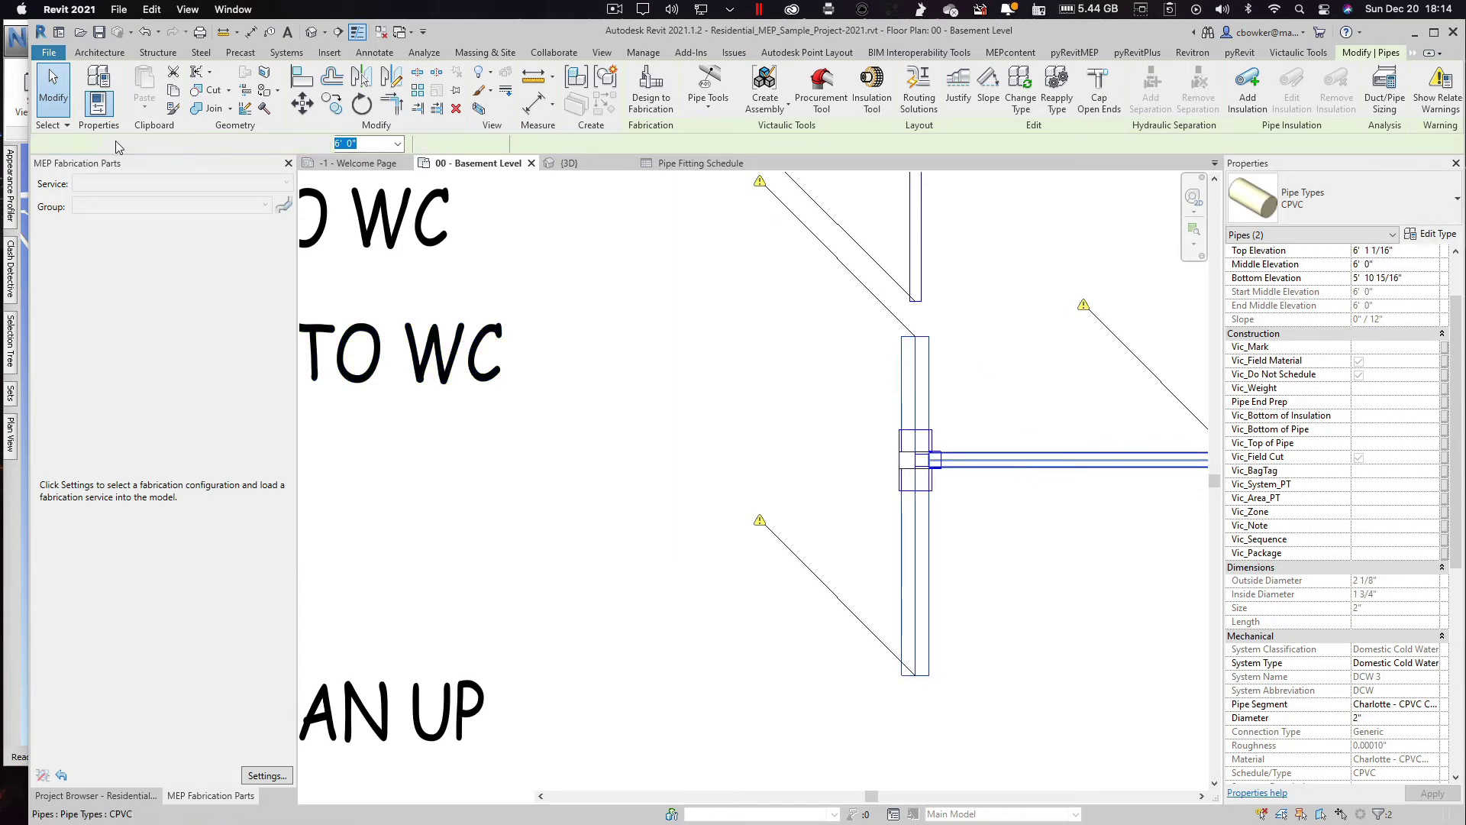
Step: Try a 1 1/4" diameter on the branch pipe and examine the tee's Segments and Fittings size combinations
left_click(229, 144)
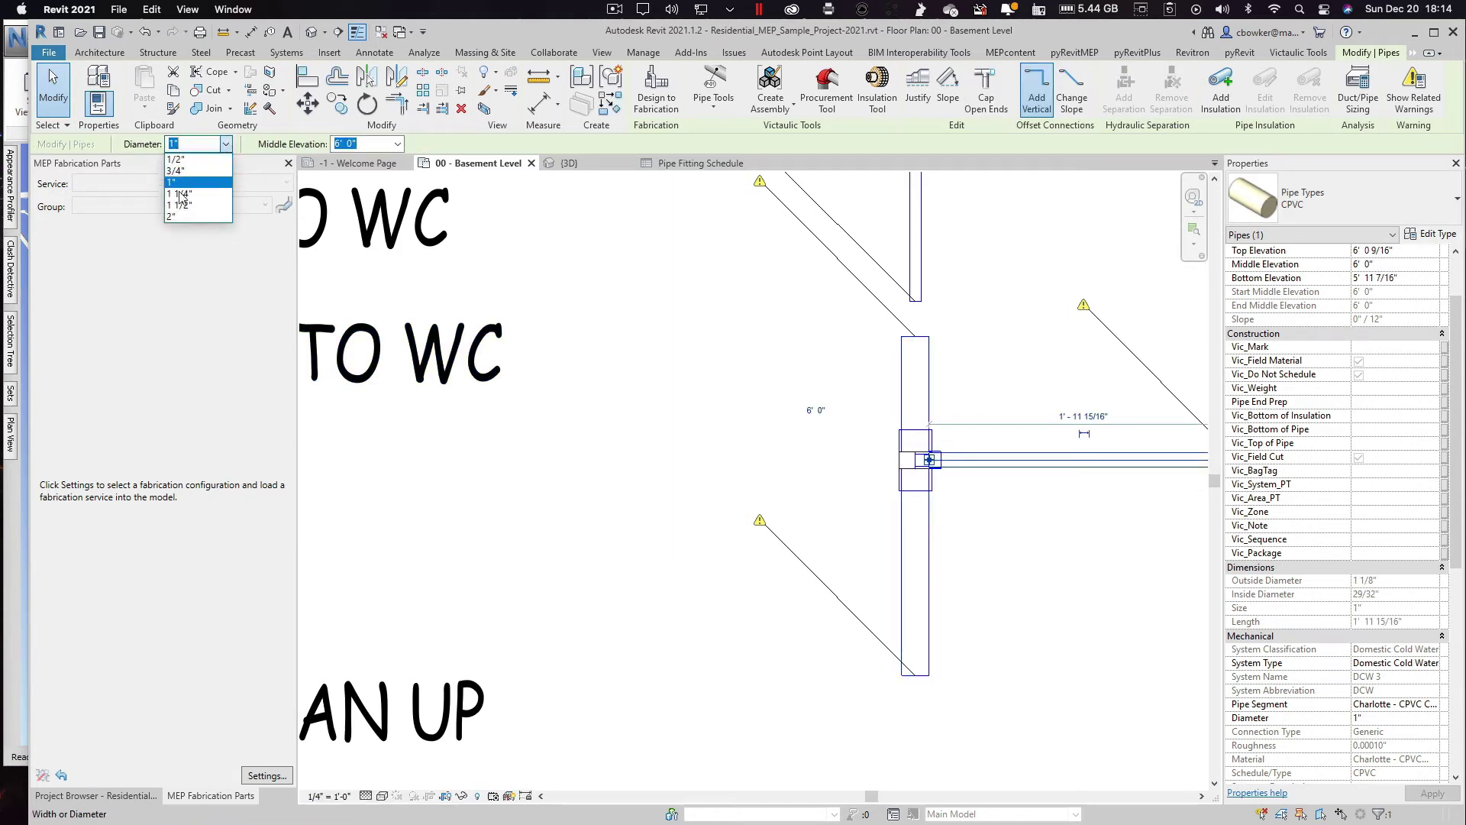
left_click(180, 196)
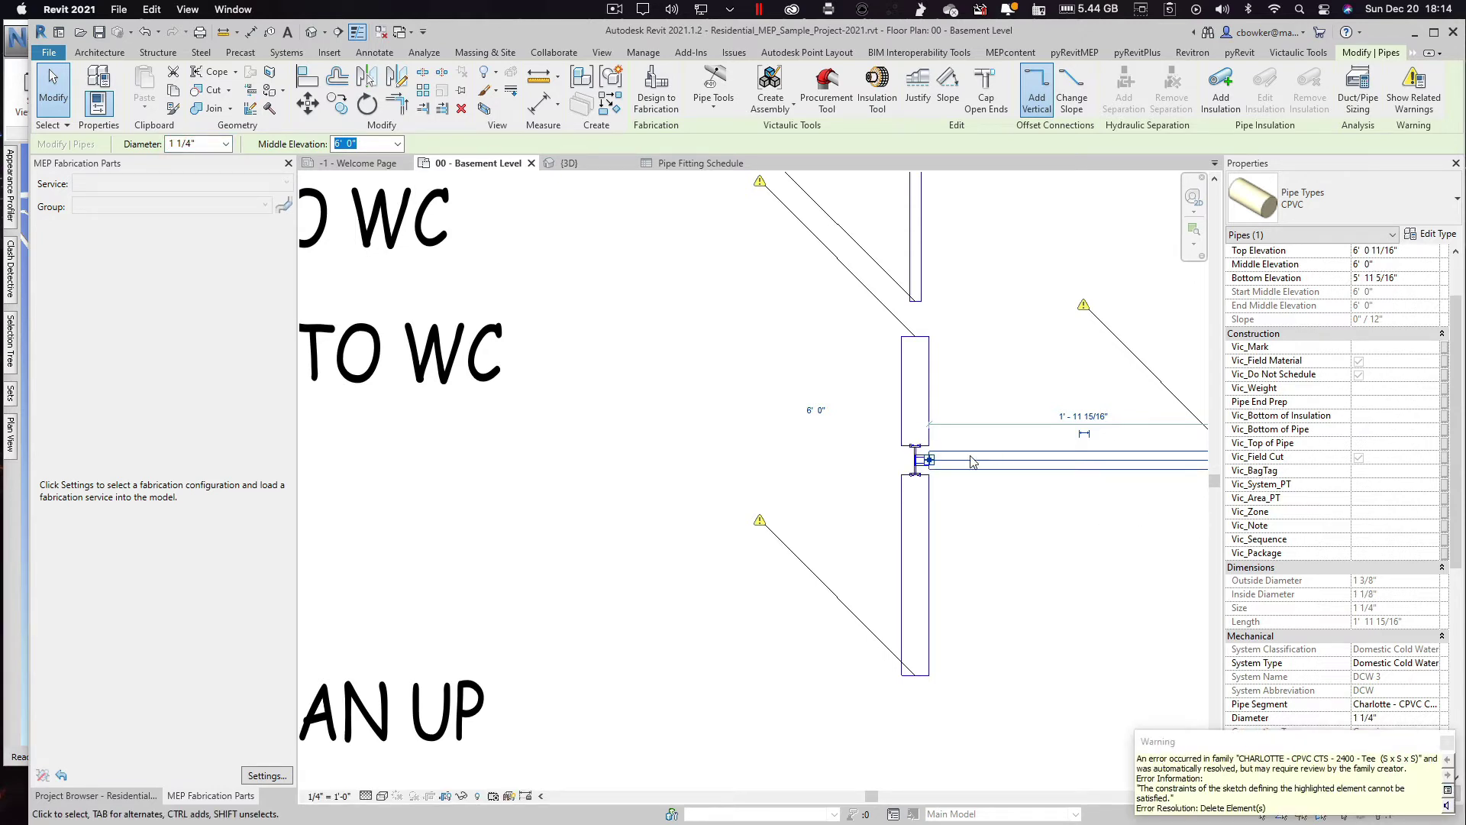
left_click(918, 462)
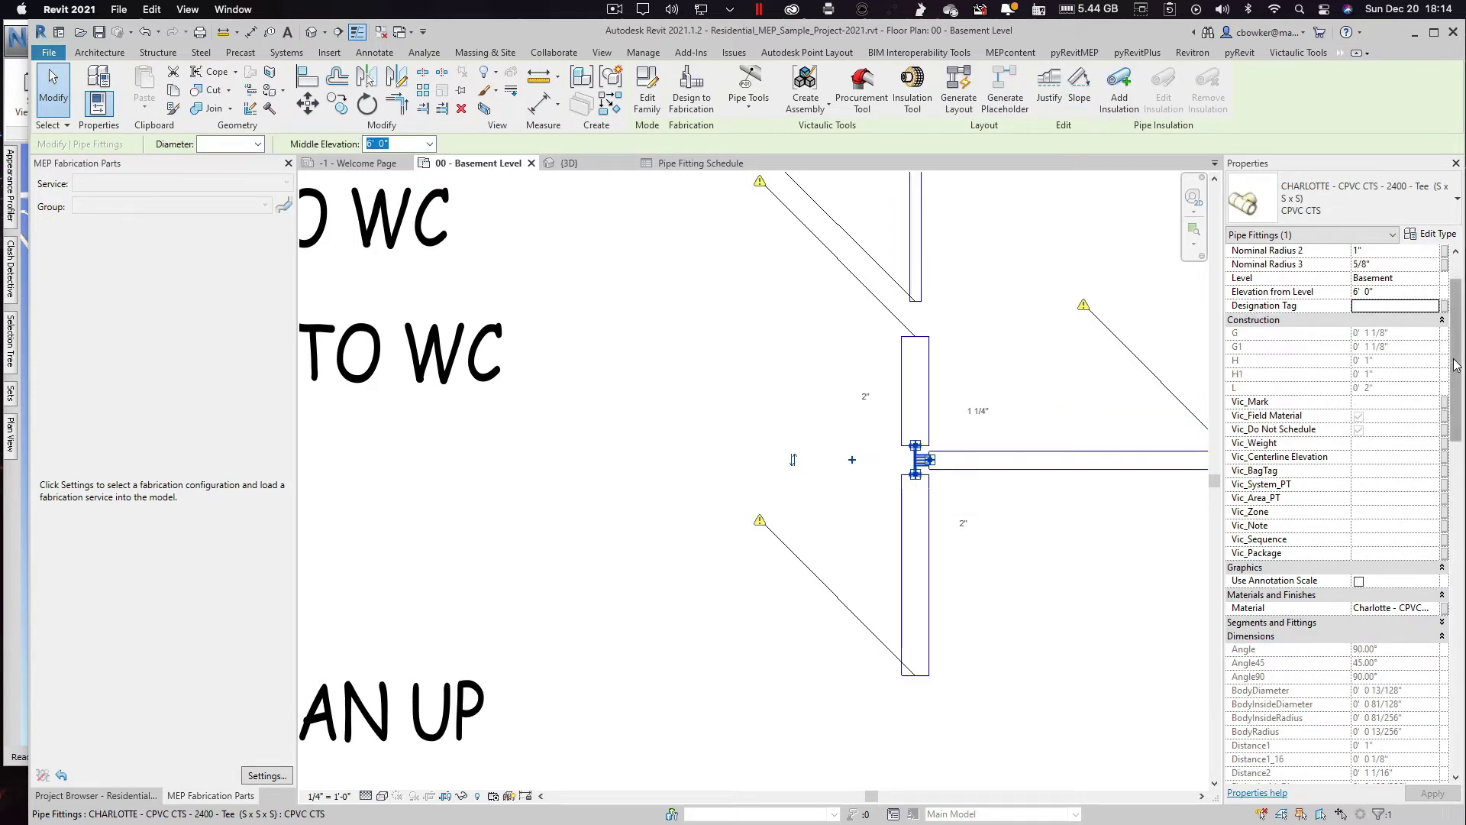
left_click_drag(1455, 366, 1455, 423)
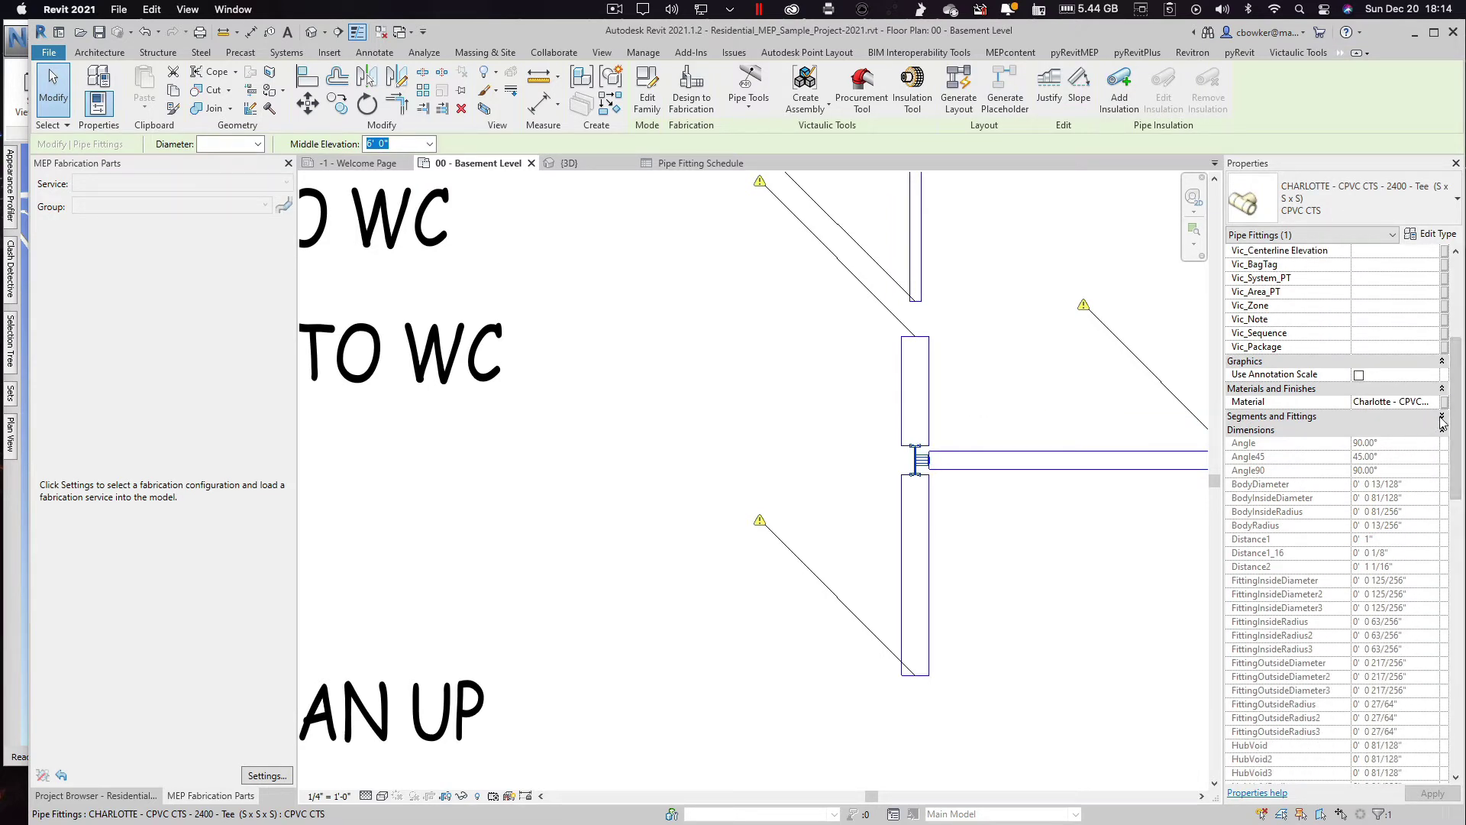
left_click(1443, 417)
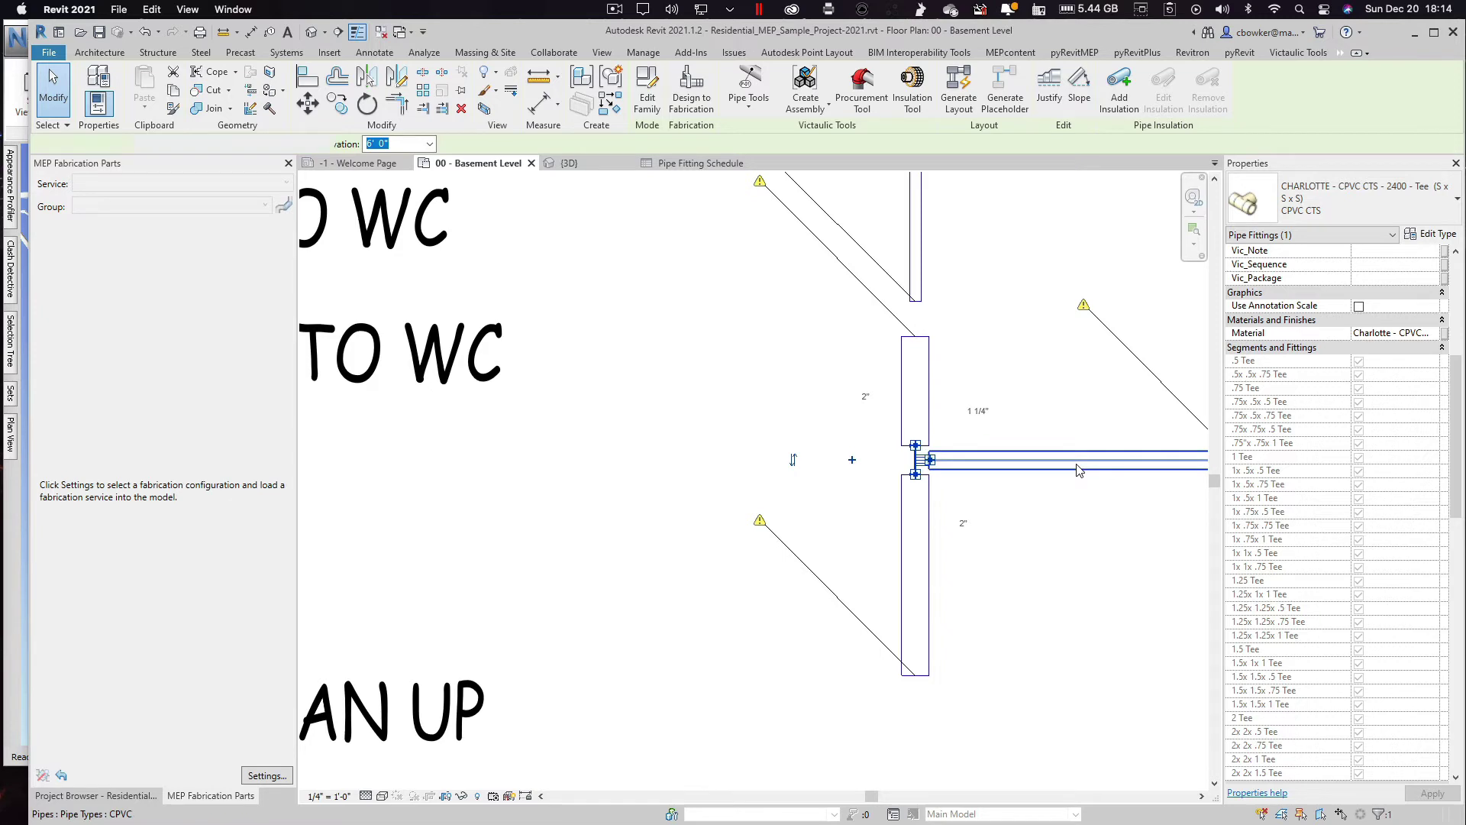
Step: Set the branch pipe's diameter to 1 1/2"
left_click(227, 145)
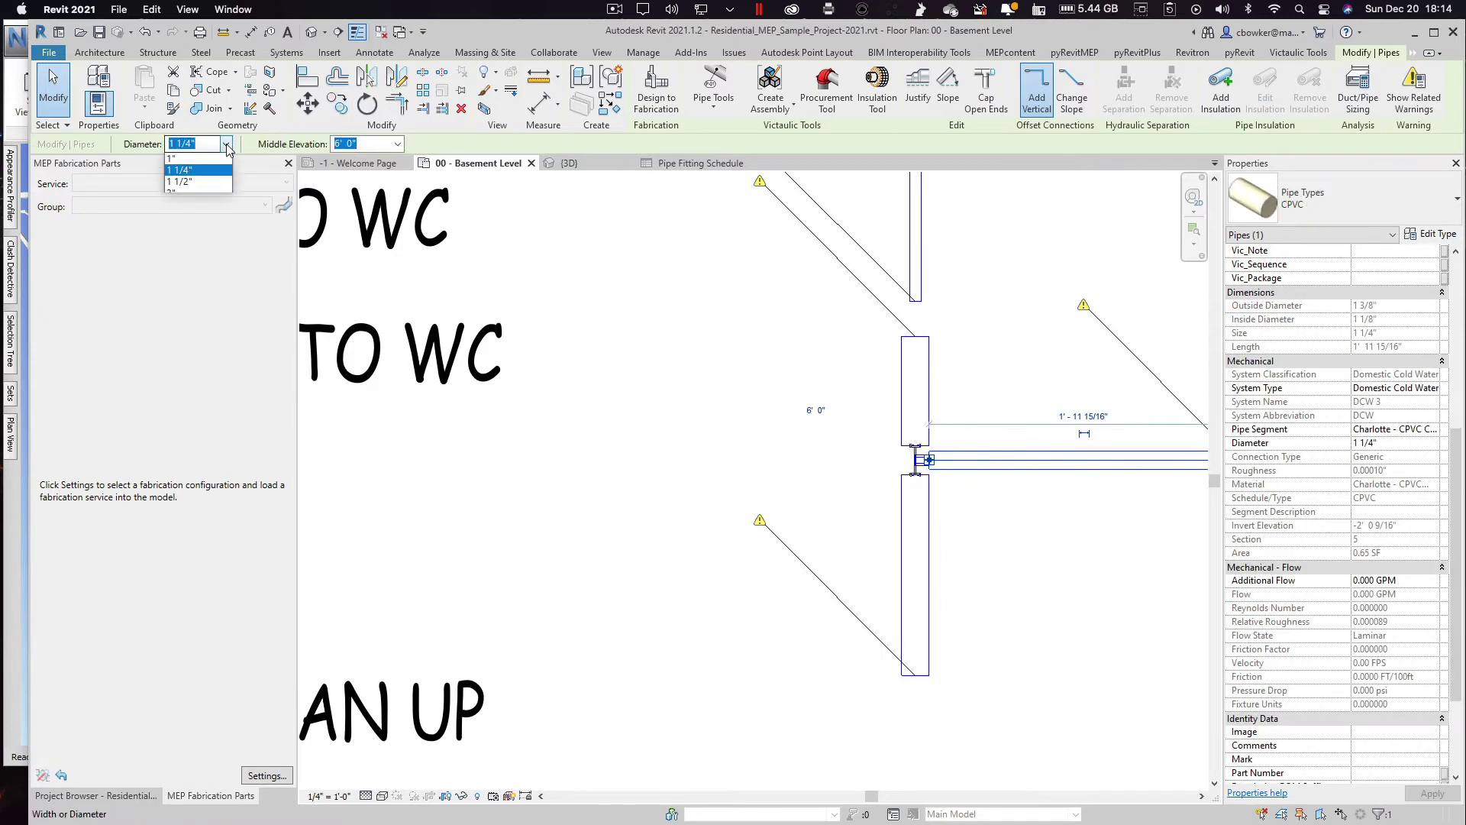
left_click(178, 205)
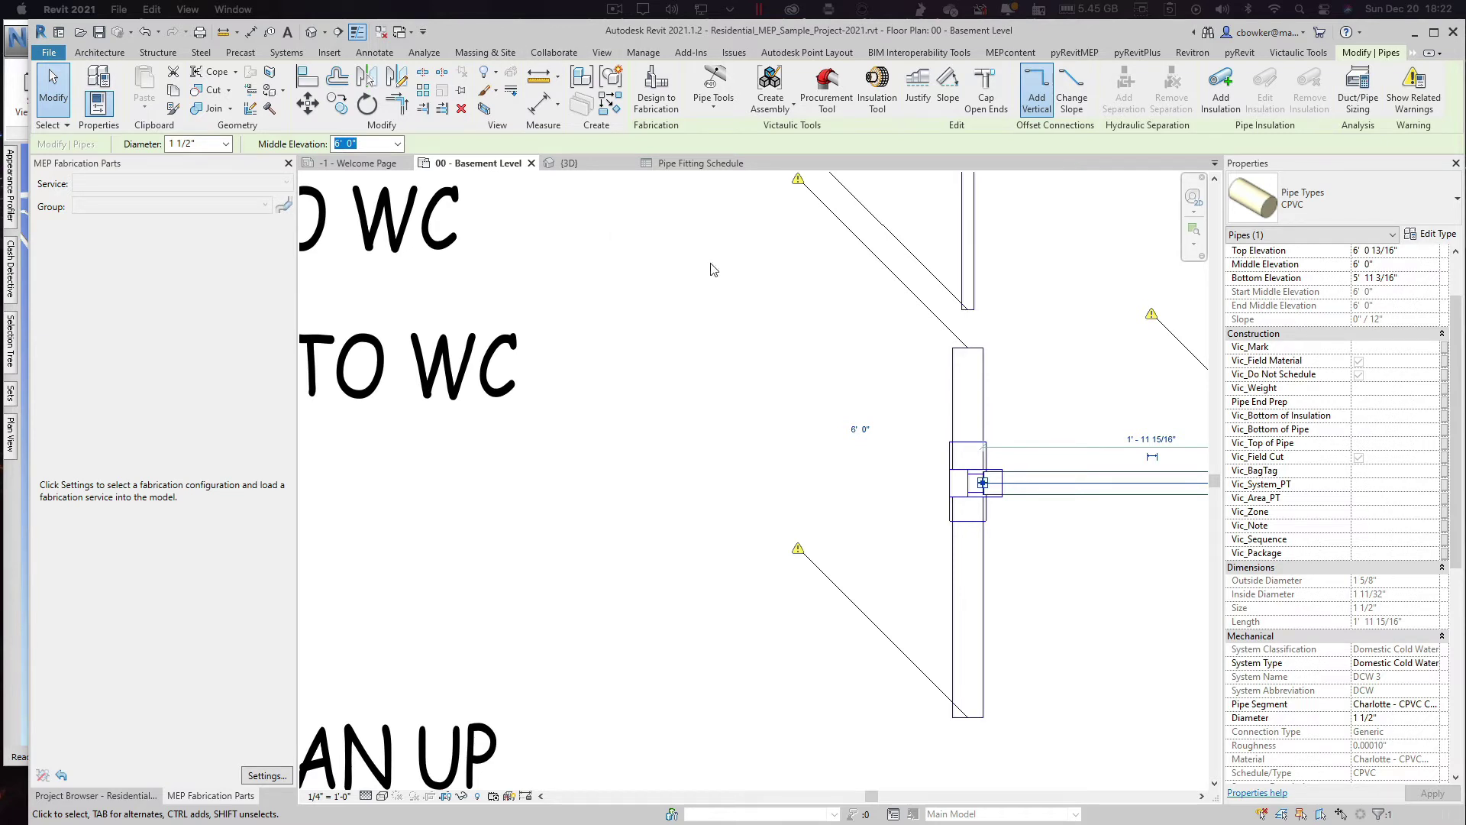
Step: Place a loose CHARLOTTE - CPVC CTS - 2310 - 45 Deg Street Elbow (SPG x S) in the empty area left of the 2" vertical pipe
left_click(286, 52)
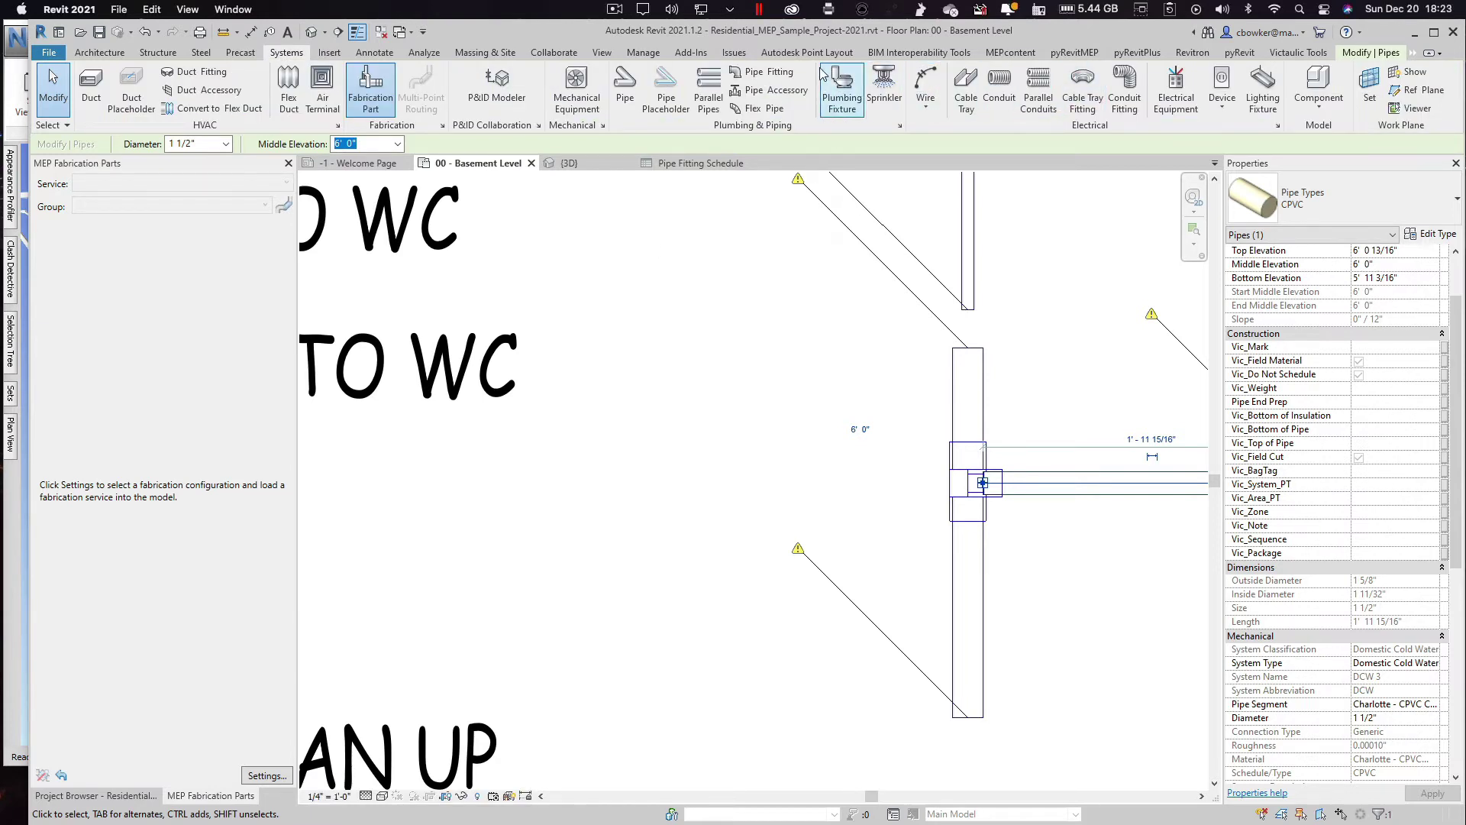
key("p")
key("f")
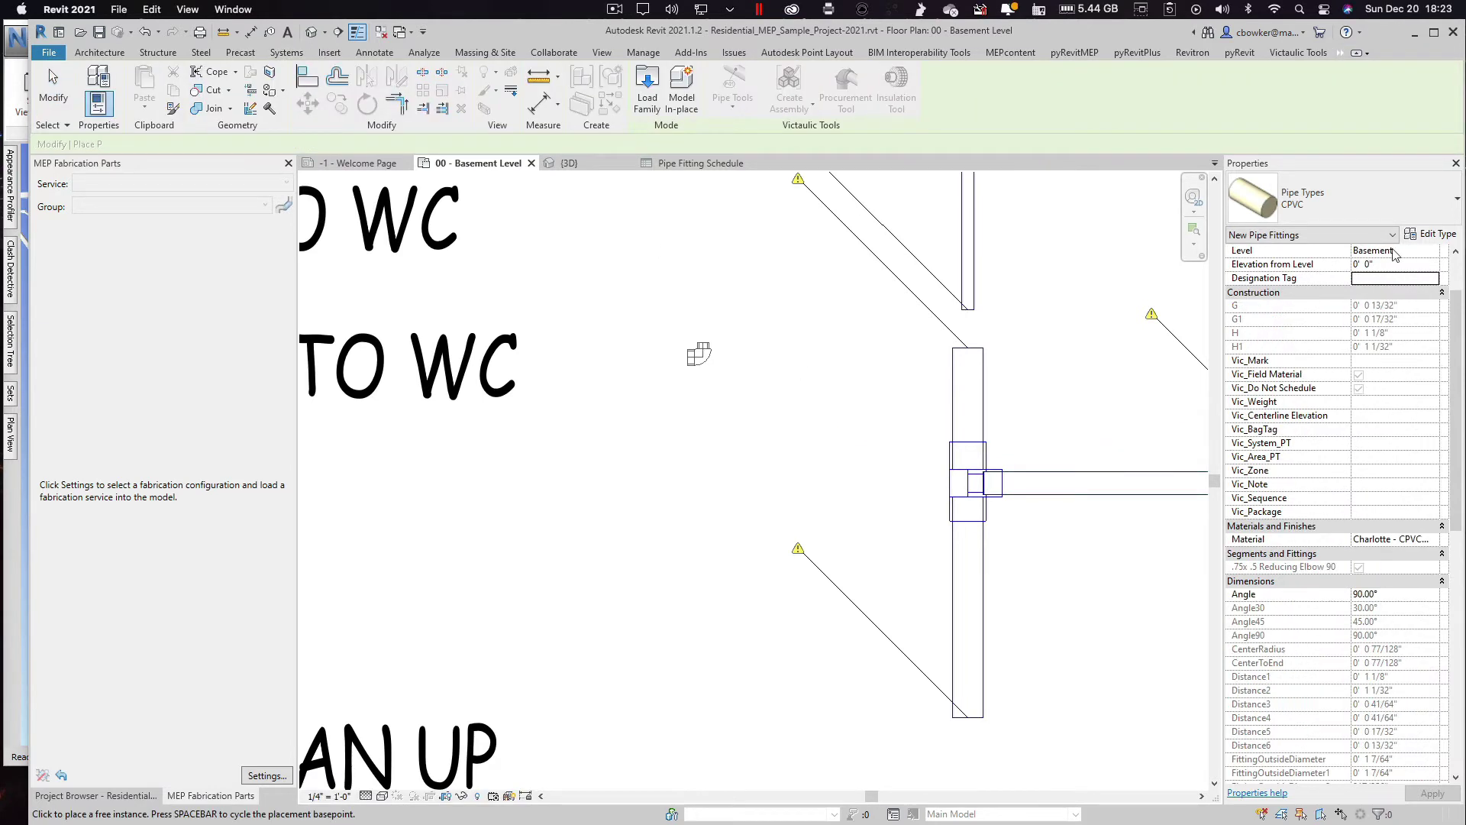
left_click(1410, 198)
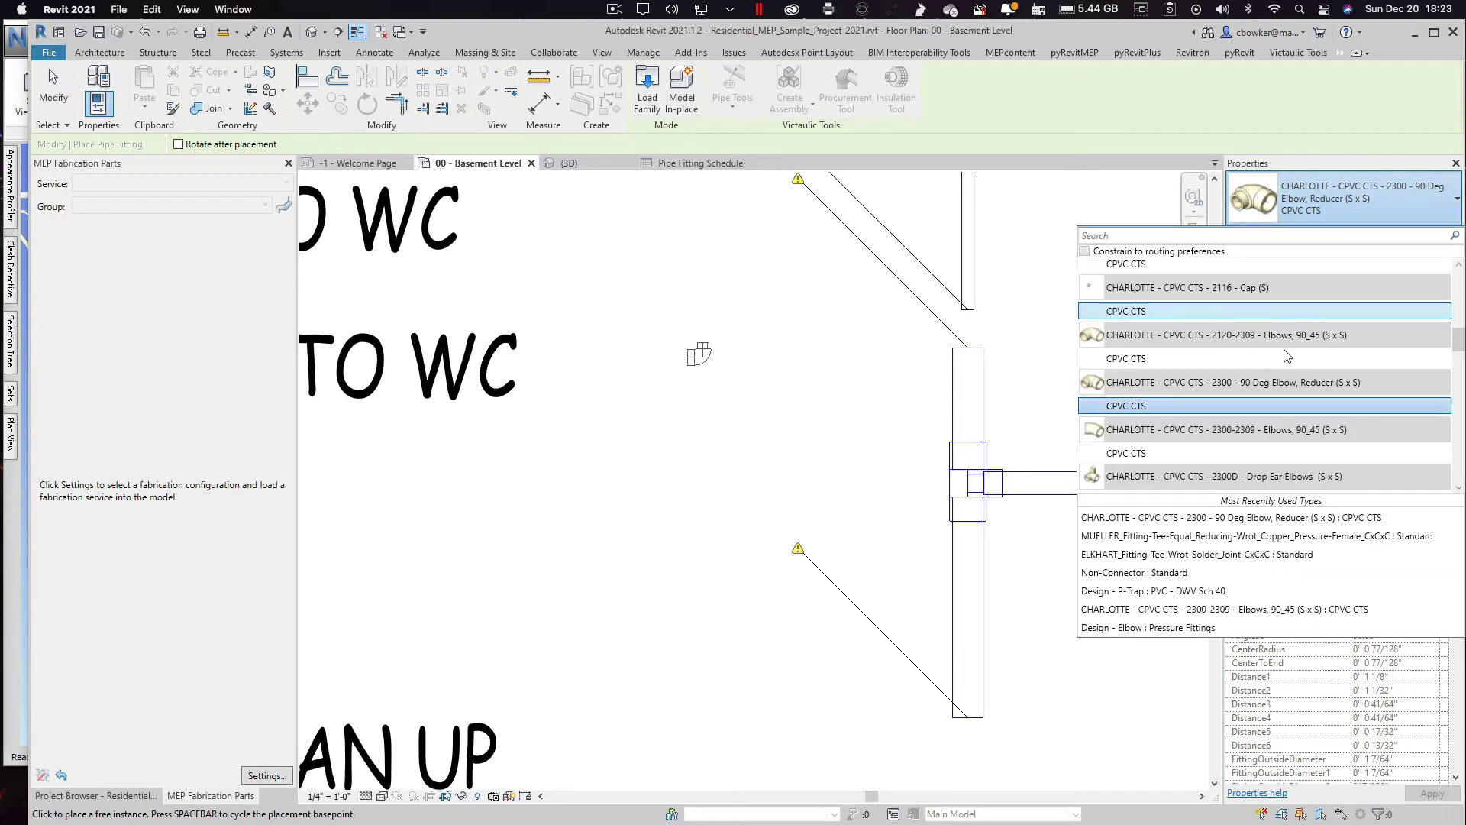
mouse_move(1462, 348)
left_mouse_down()
mouse_move(1463, 300)
mouse_move(1463, 375)
left_mouse_up()
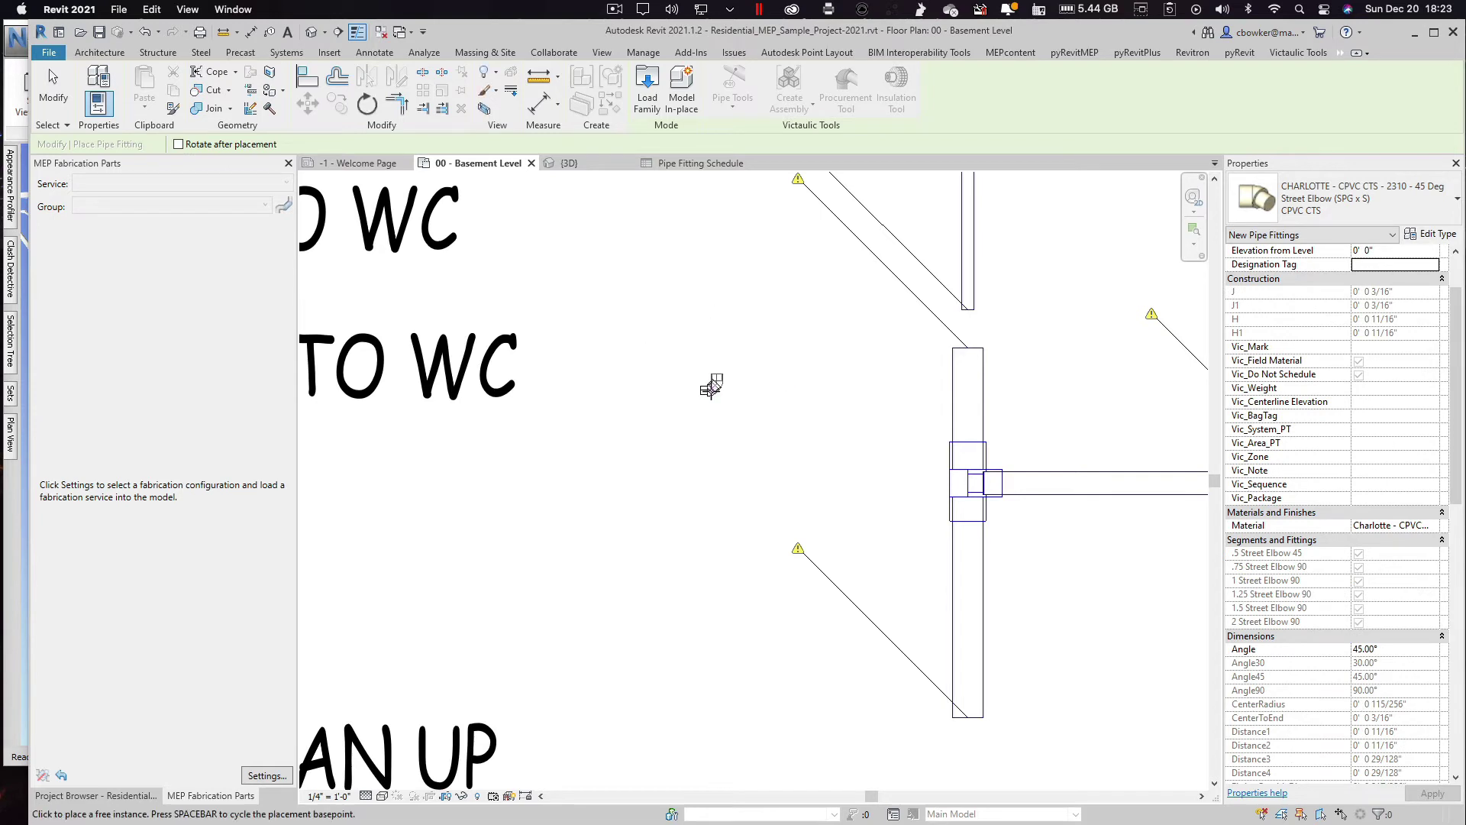
key("Escape")
Step: Turn on the Flip option for the loose 45-degree street elbow
left_click(718, 391)
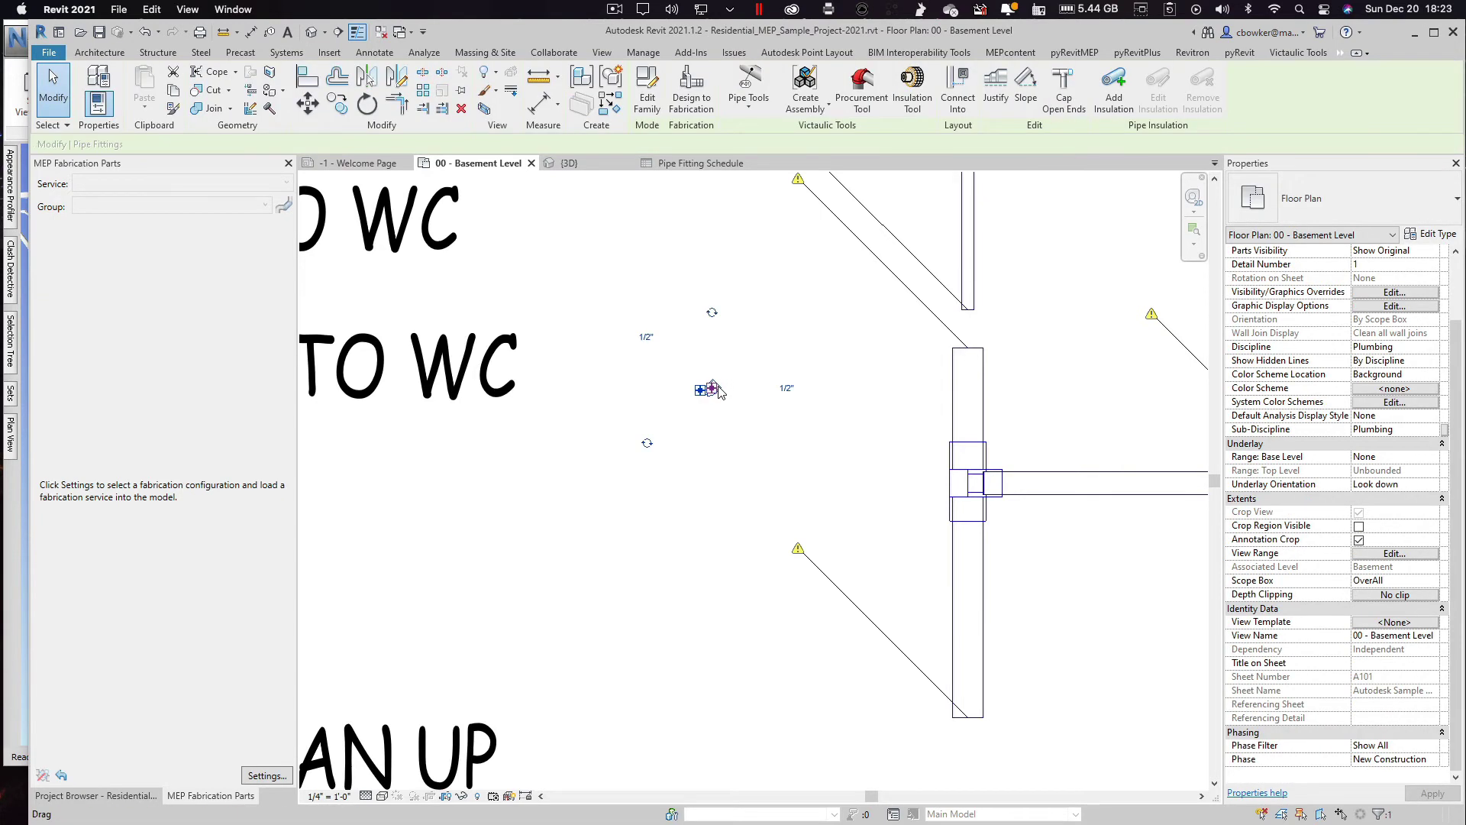
scroll(1451, 386, "up", 2)
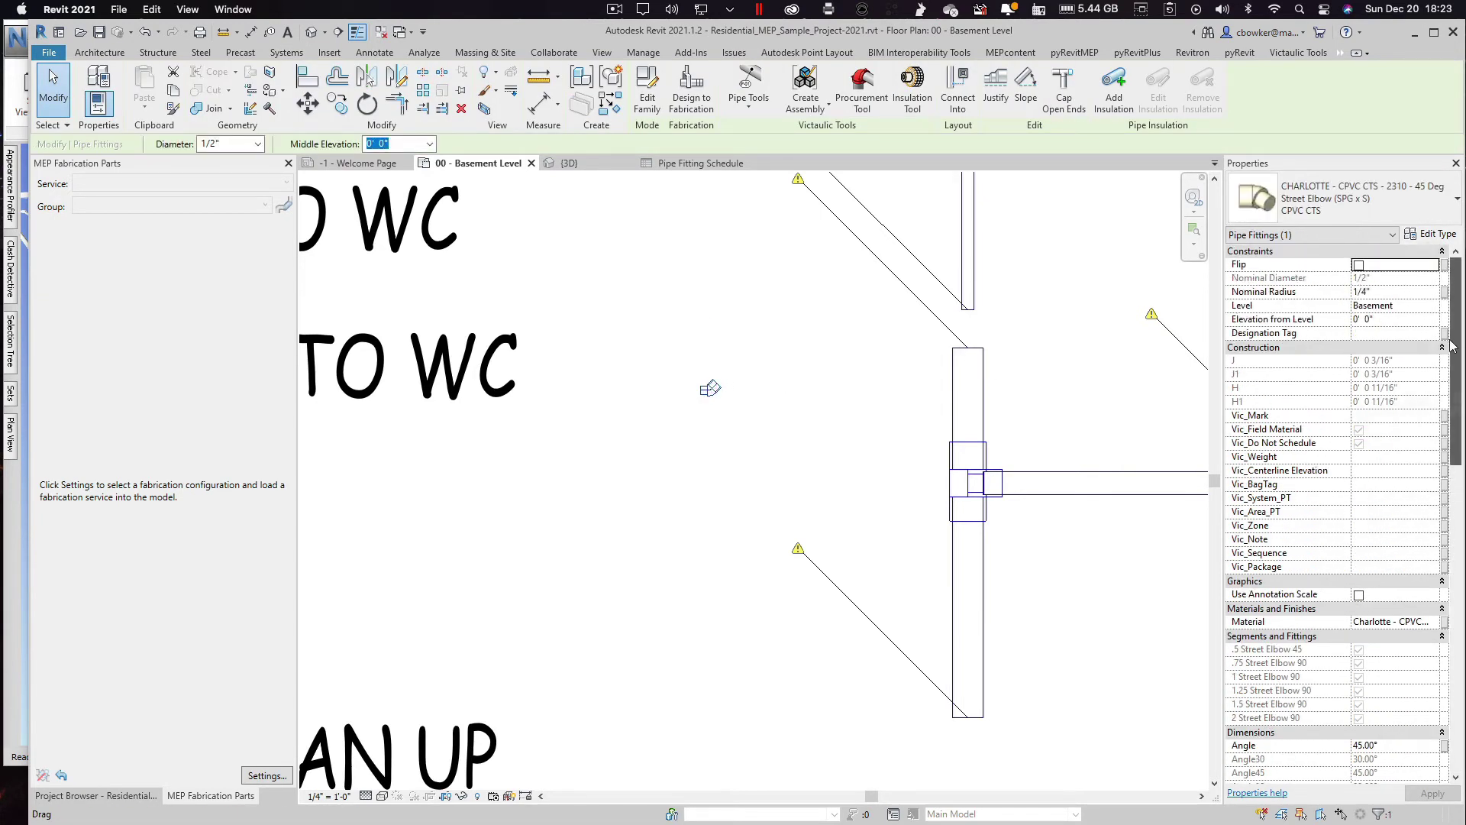
left_click(1358, 265)
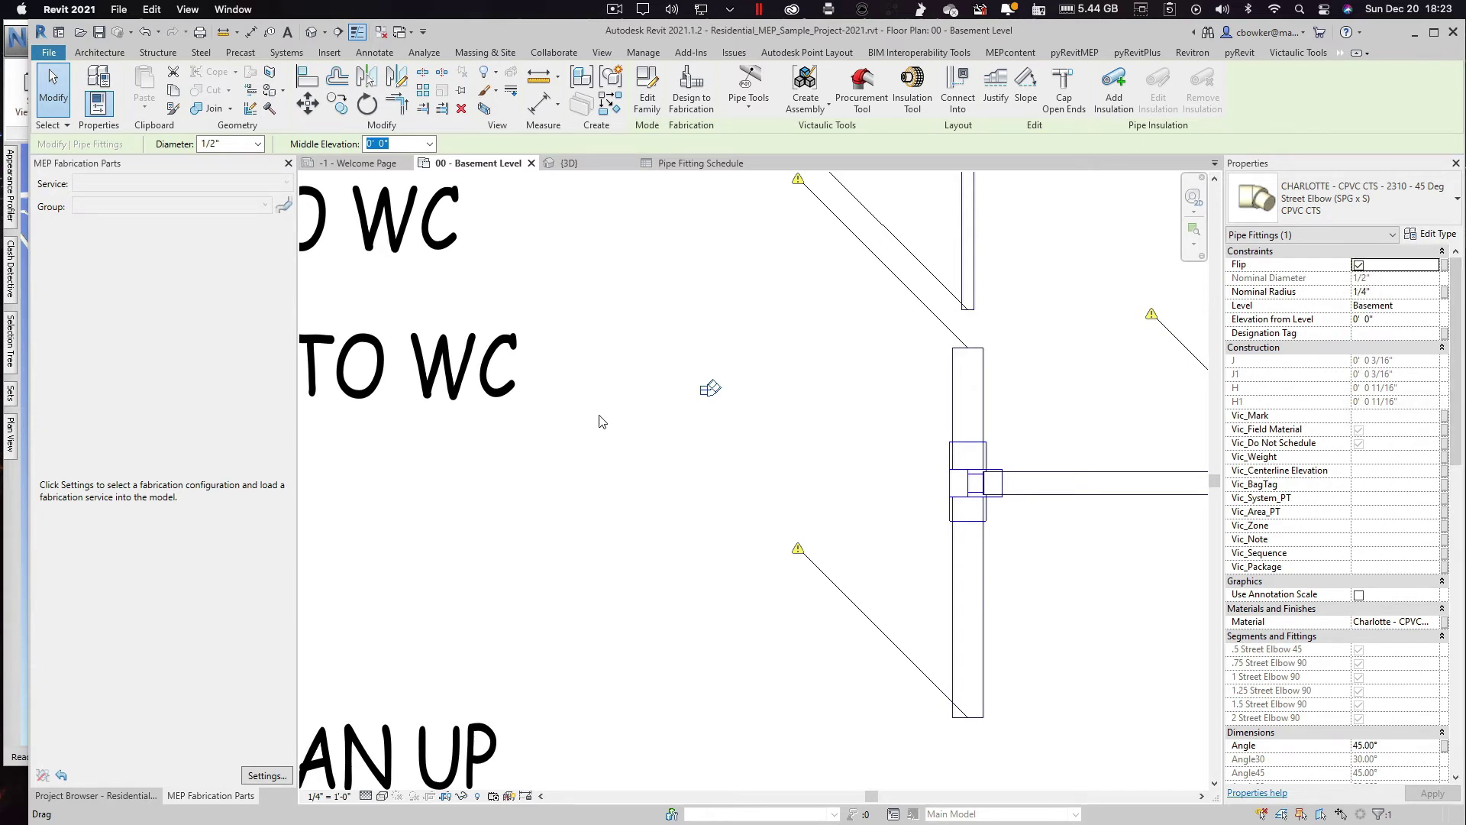
scroll(707, 390, "up", 2)
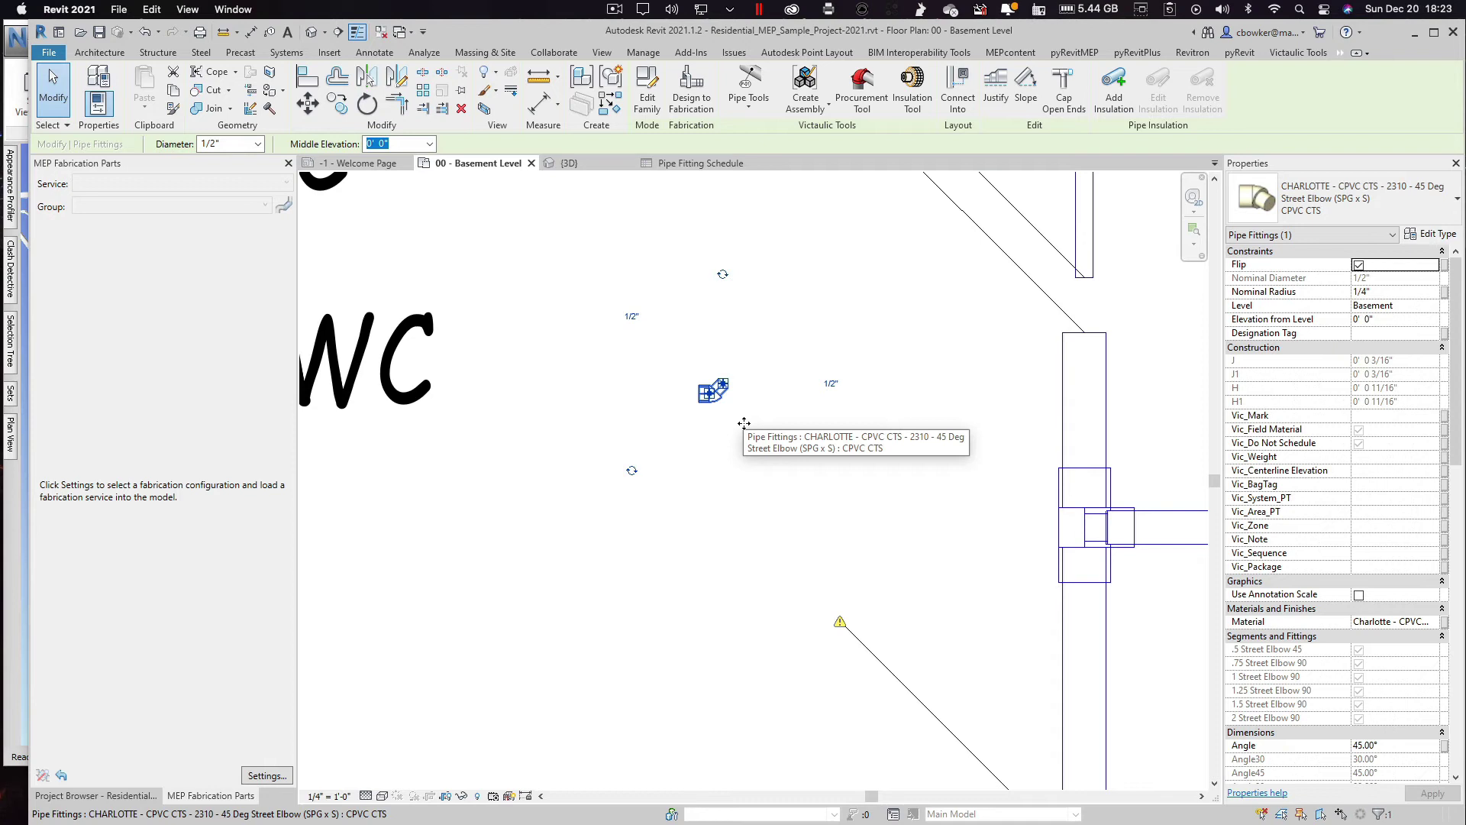
Step: Set the Elbow routing preference of the CPVC pipe type to CHARLOTTE - CPVC CTS - 2310 - 45 Deg Street Elbow (SPG x S)
scroll(745, 420, "down", 5)
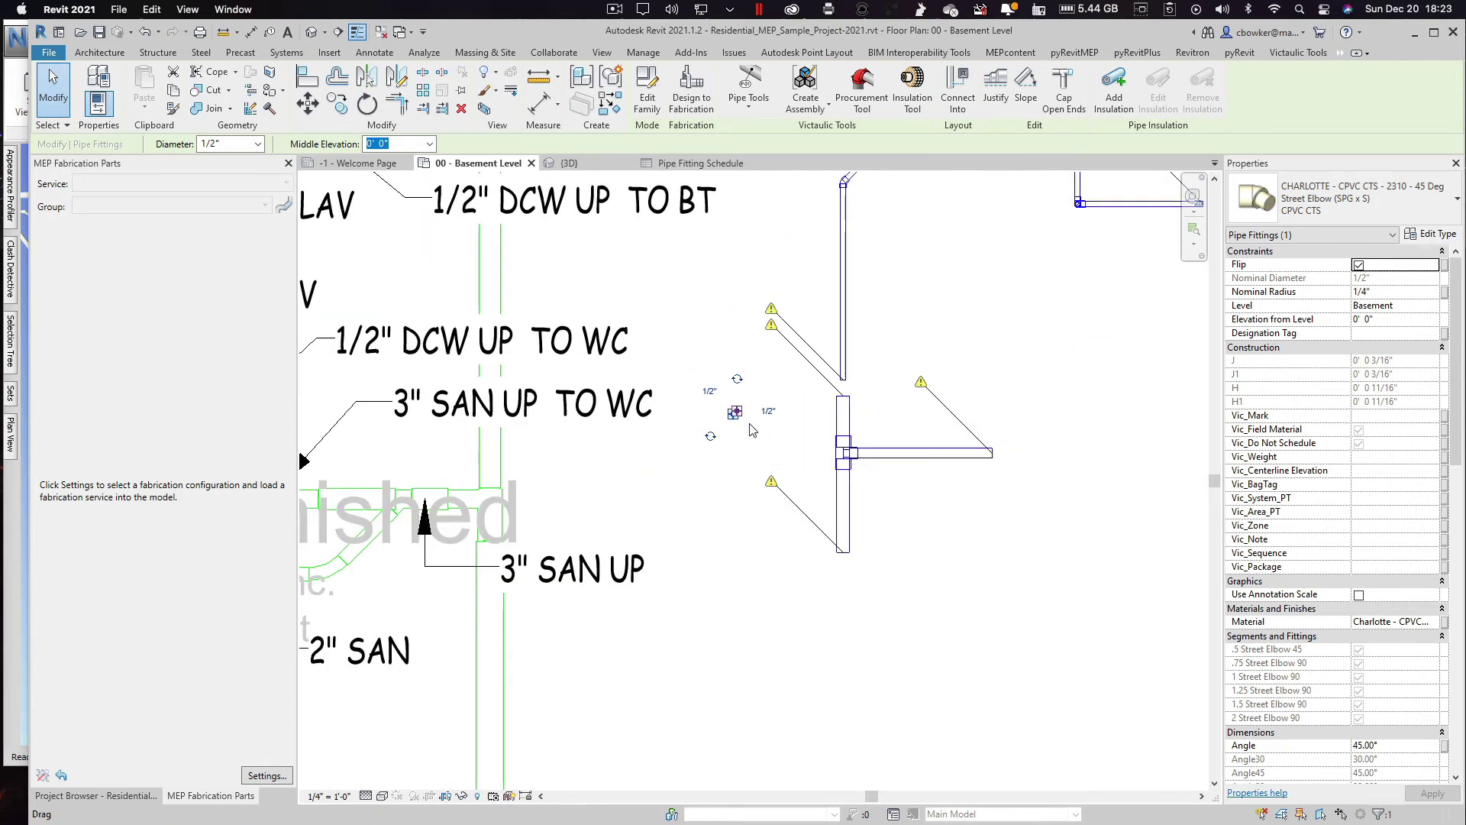
scroll(851, 357, "down", 1)
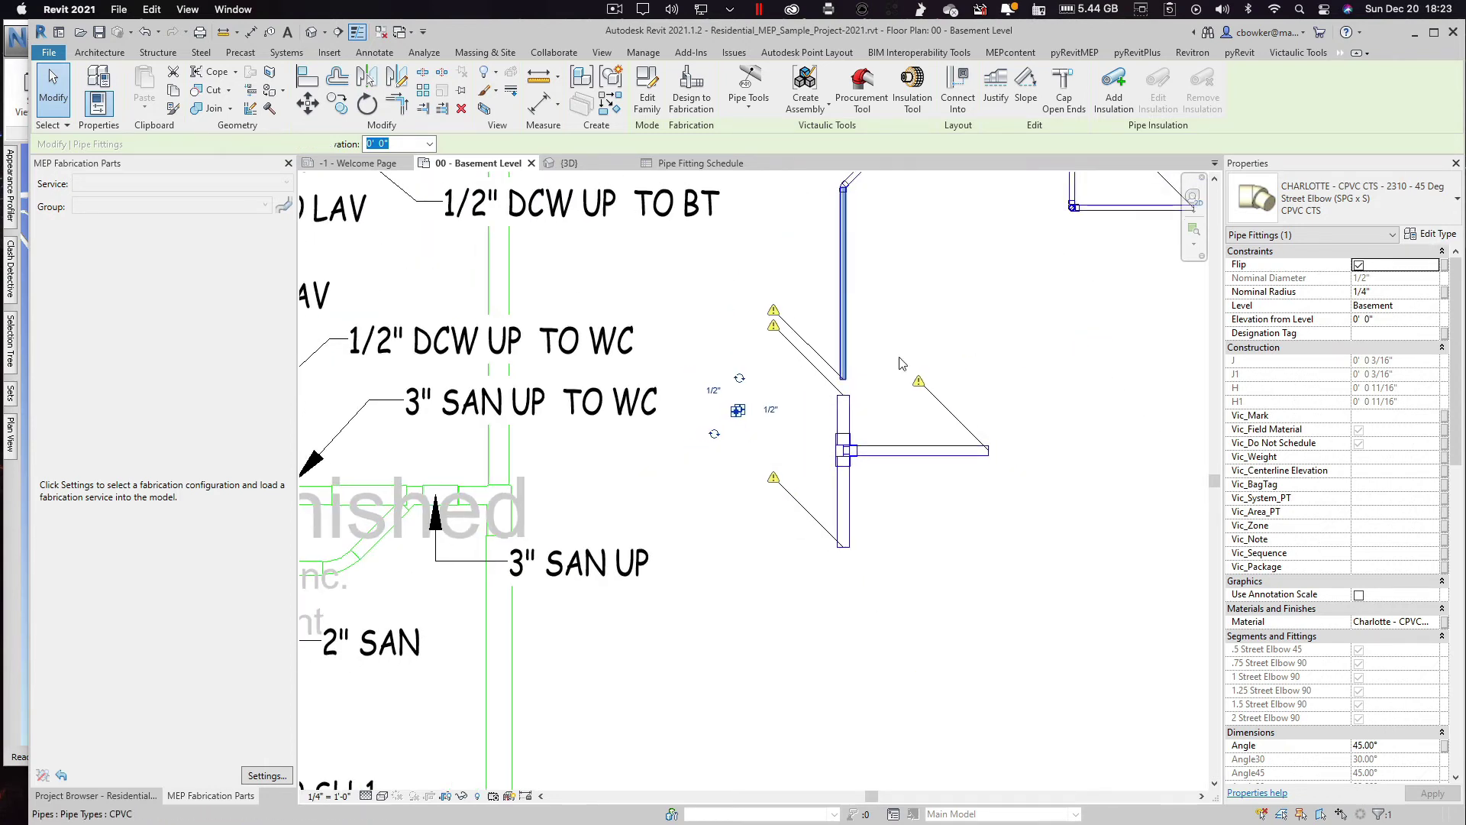
left_click(1433, 235)
left_click(440, 368)
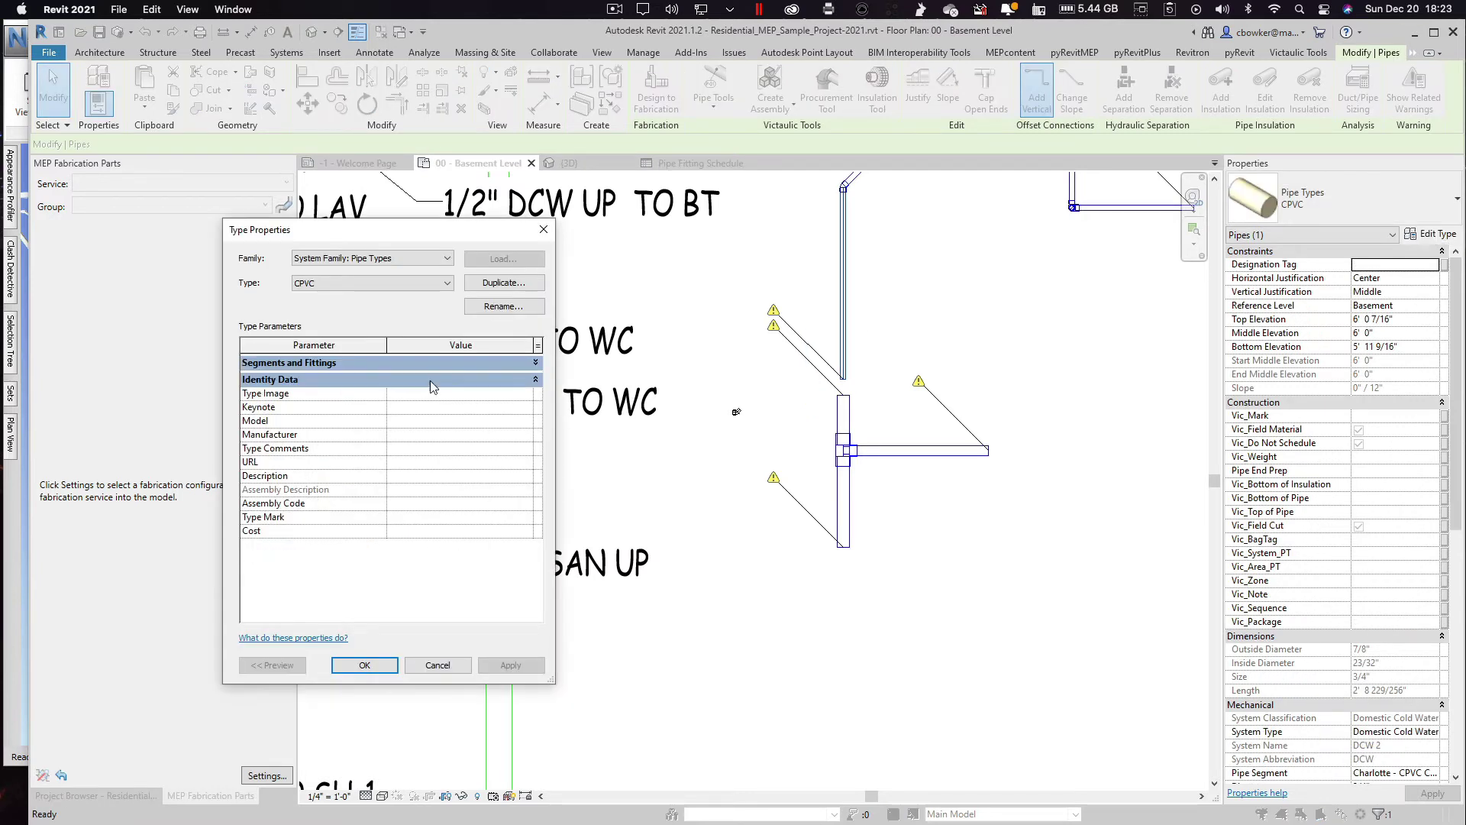
left_click(460, 367)
left_click(457, 378)
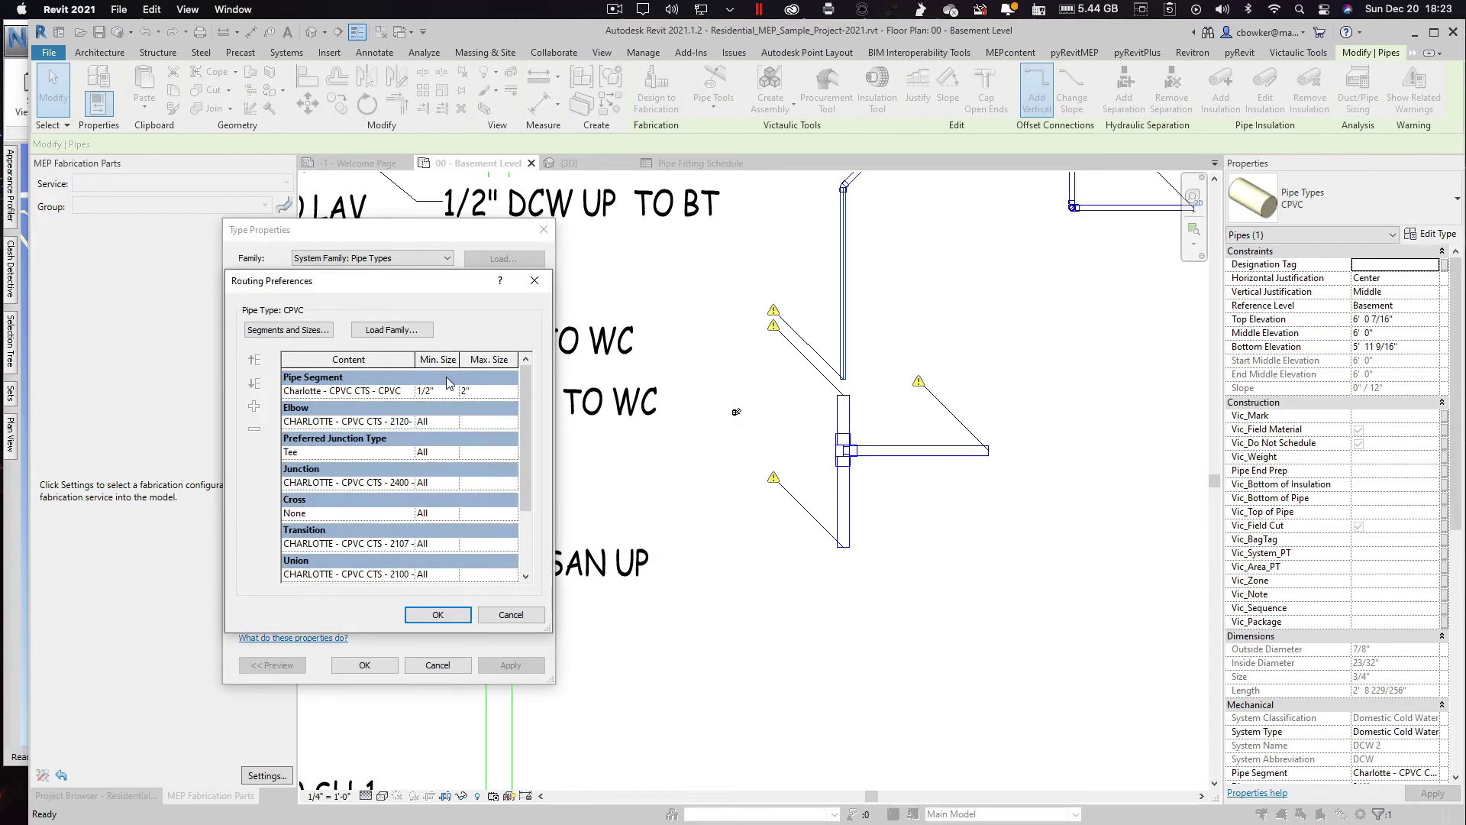
left_click(405, 425)
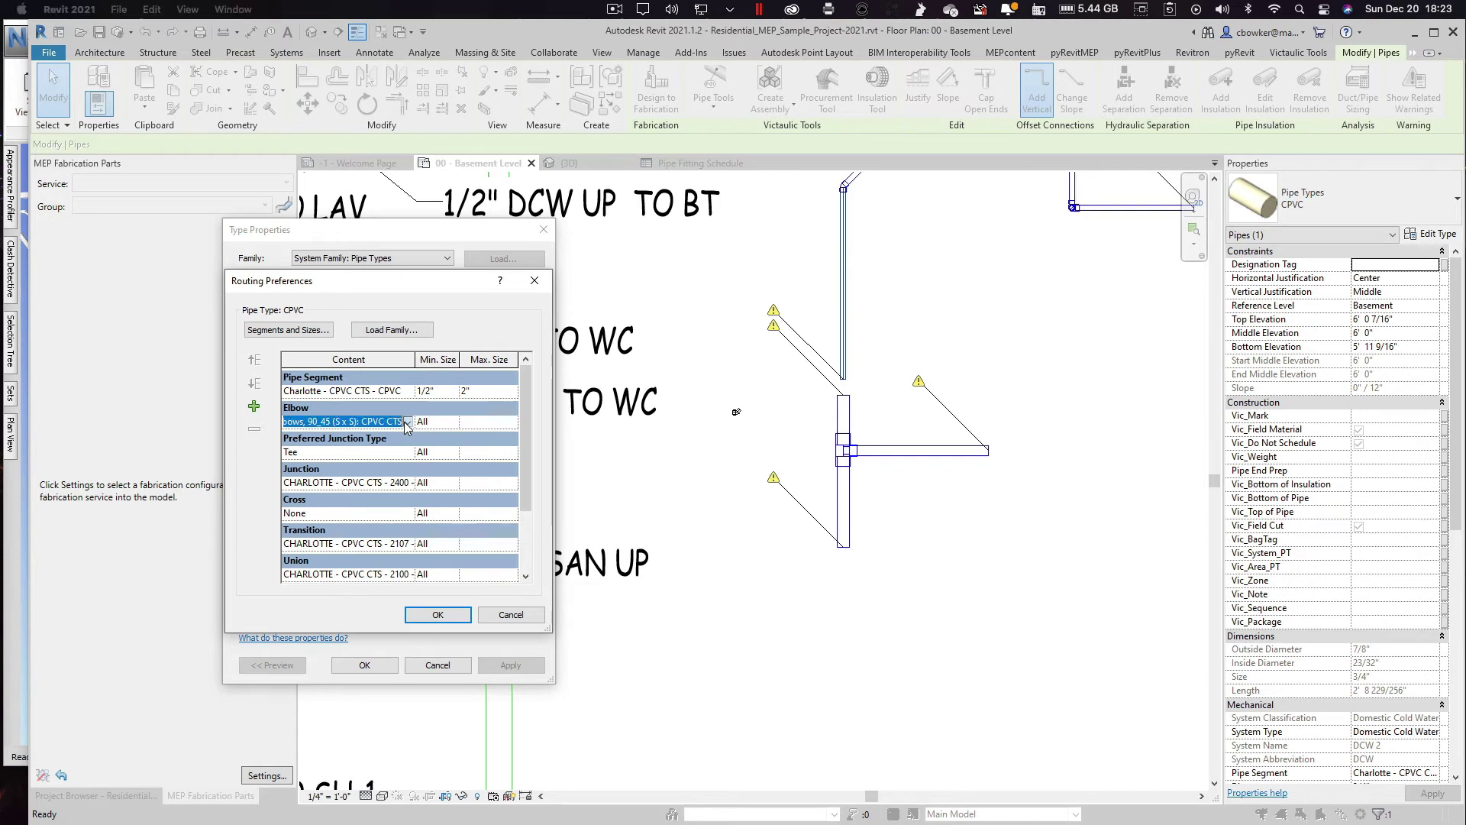
left_click(407, 423)
left_click(407, 423)
left_click(407, 423)
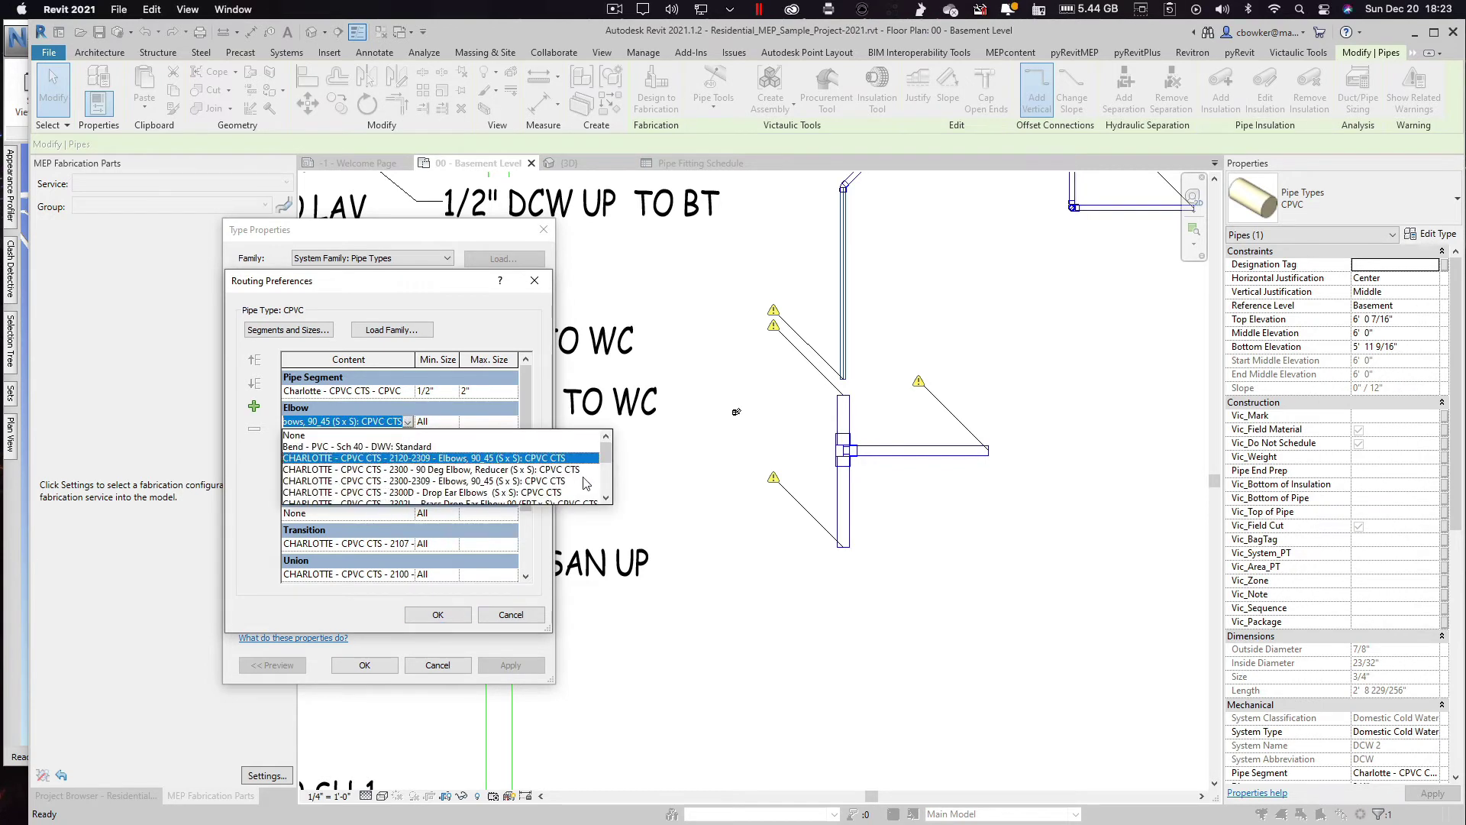
scroll(603, 498, "down", 5)
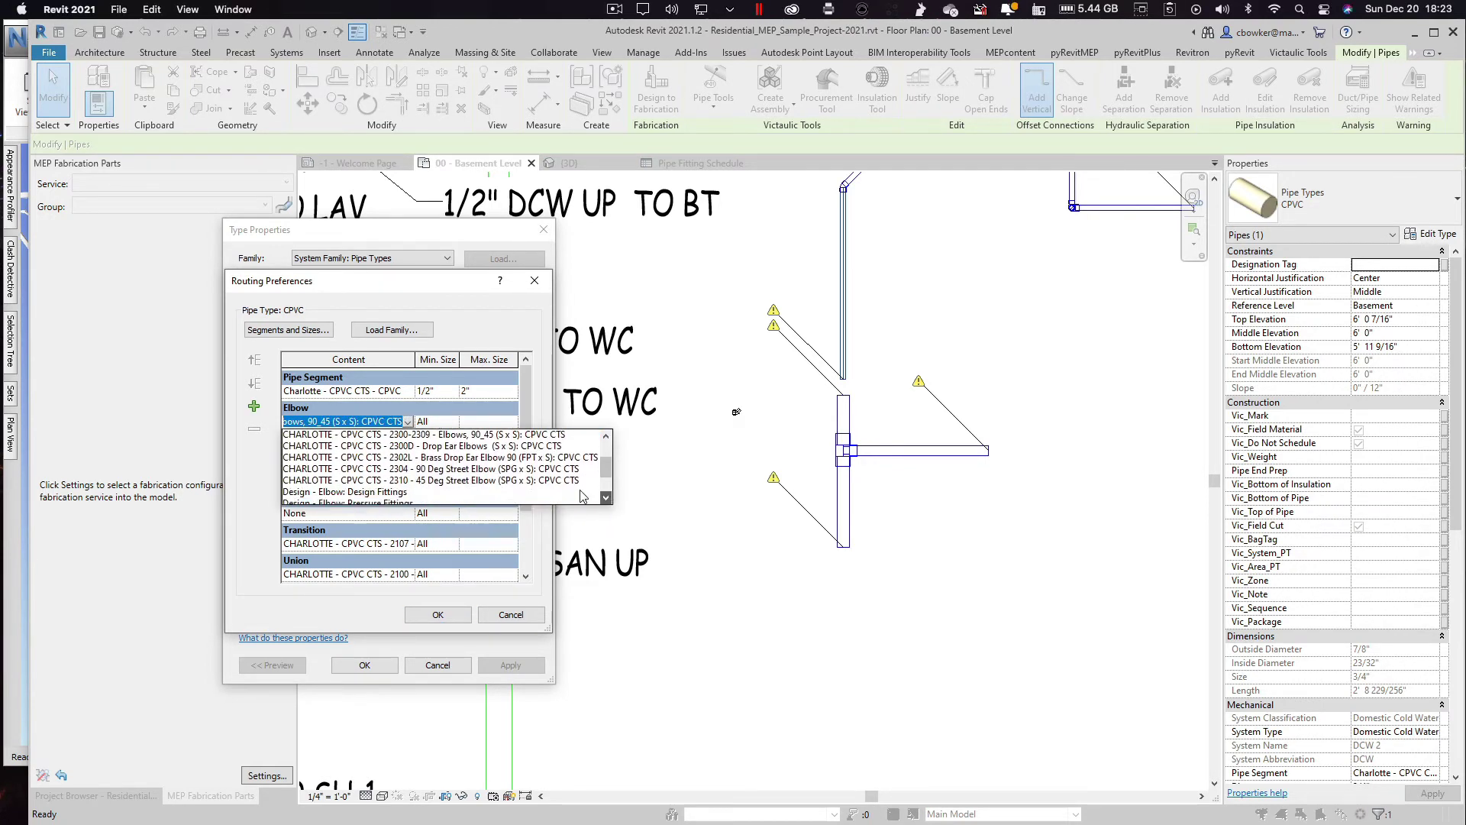
left_click(473, 470)
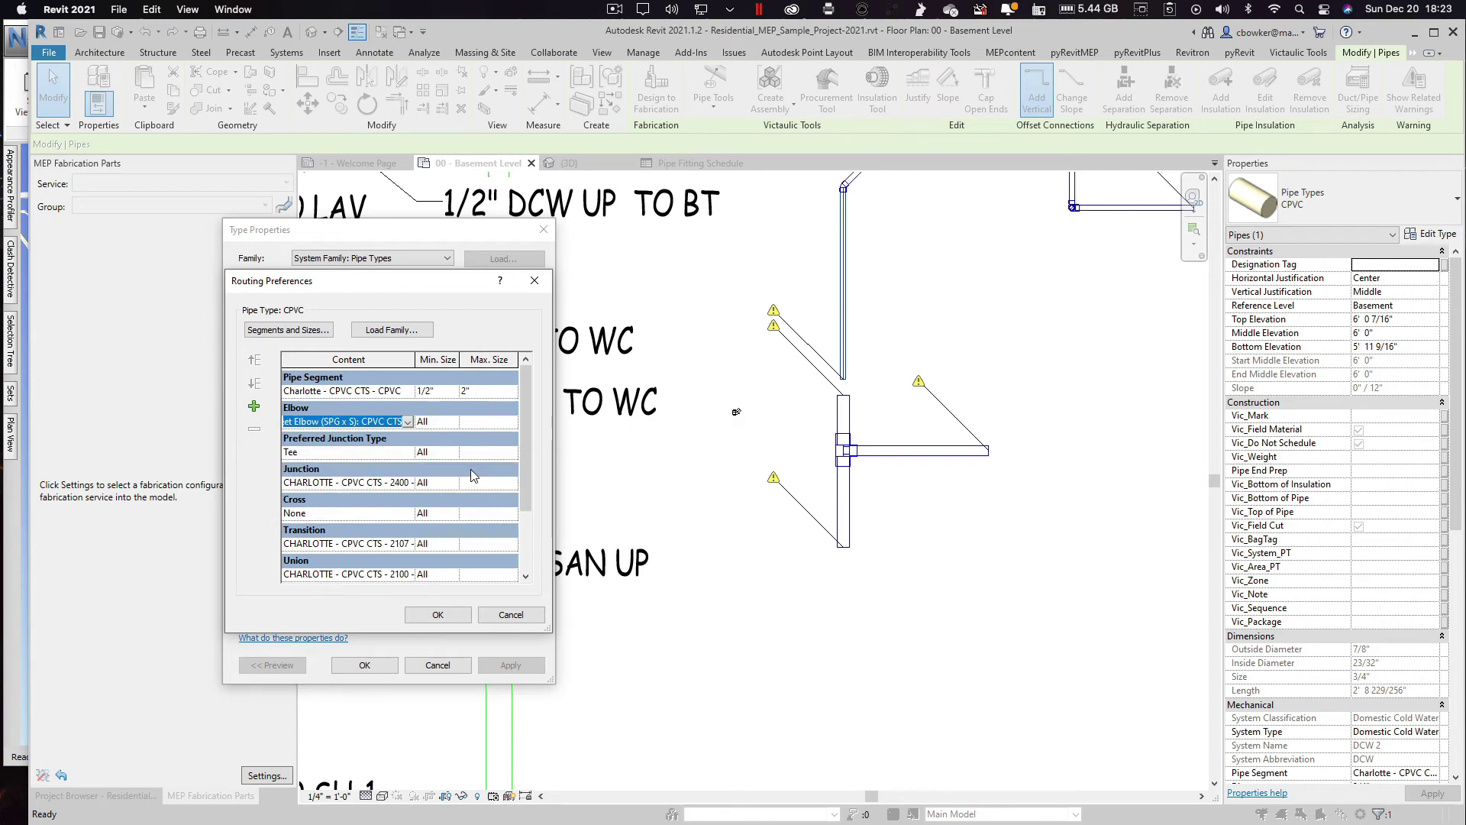
left_click(440, 613)
key("Return")
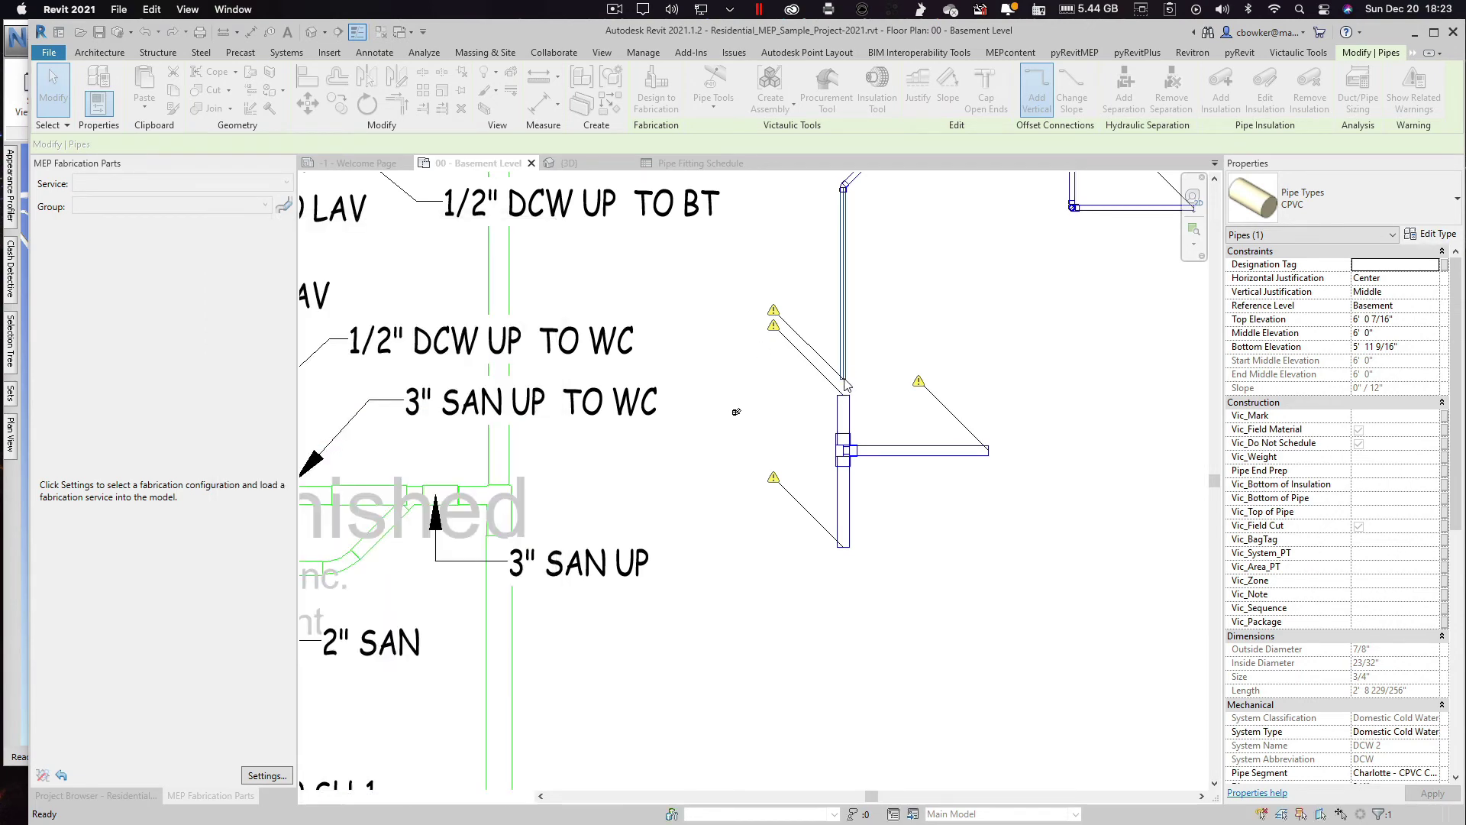
Step: Draw a 3/4" pipe about 1'-0" long diagonally down-left from the vertical pipe's lower end and inspect the street elbow at the joint
right_click(843, 377)
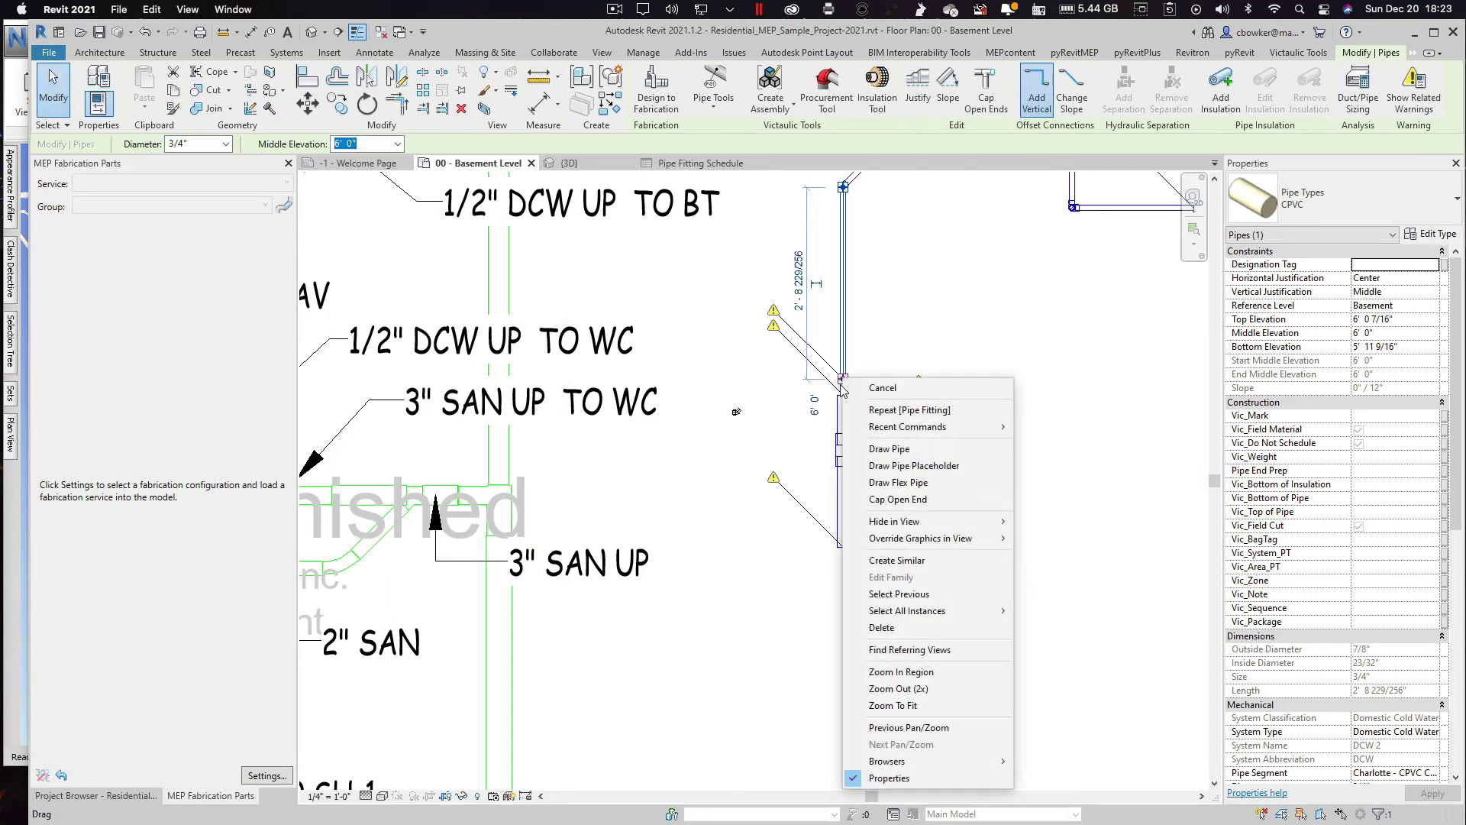
left_click(925, 451)
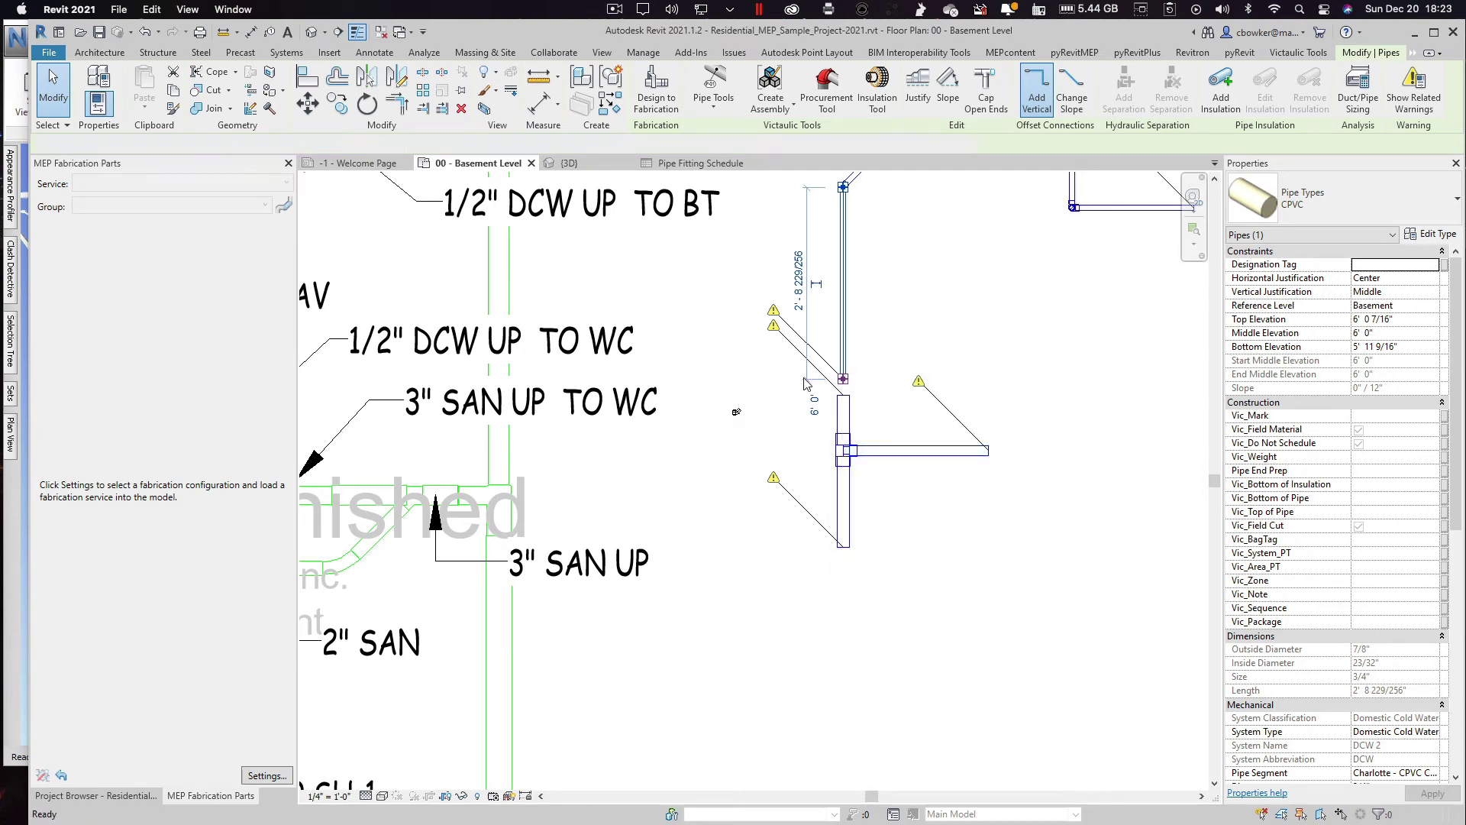
left_click(793, 427)
key("Escape")
key("Escape")
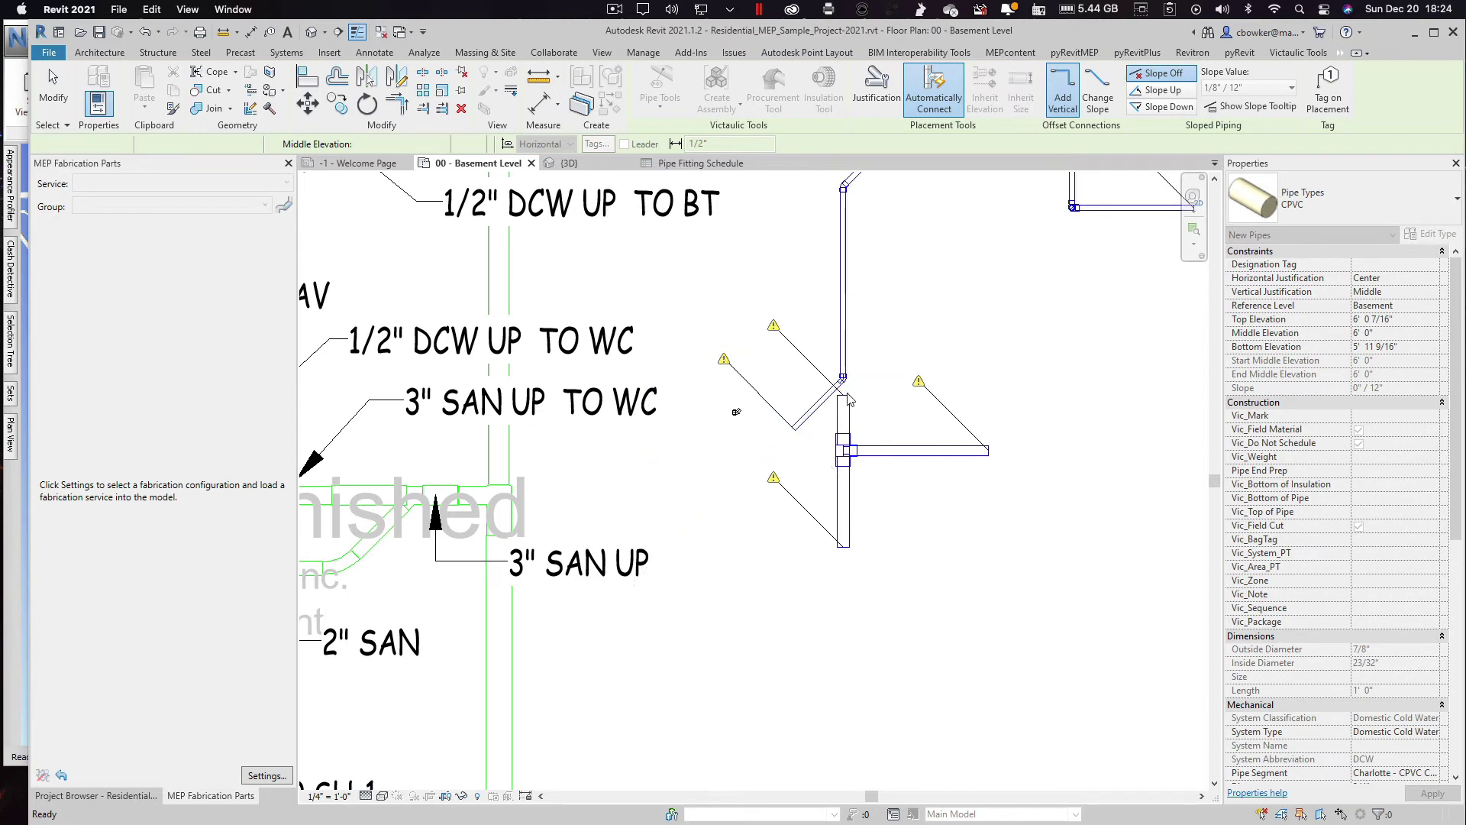
scroll(844, 394, "up", 1)
scroll(845, 393, "up", 5)
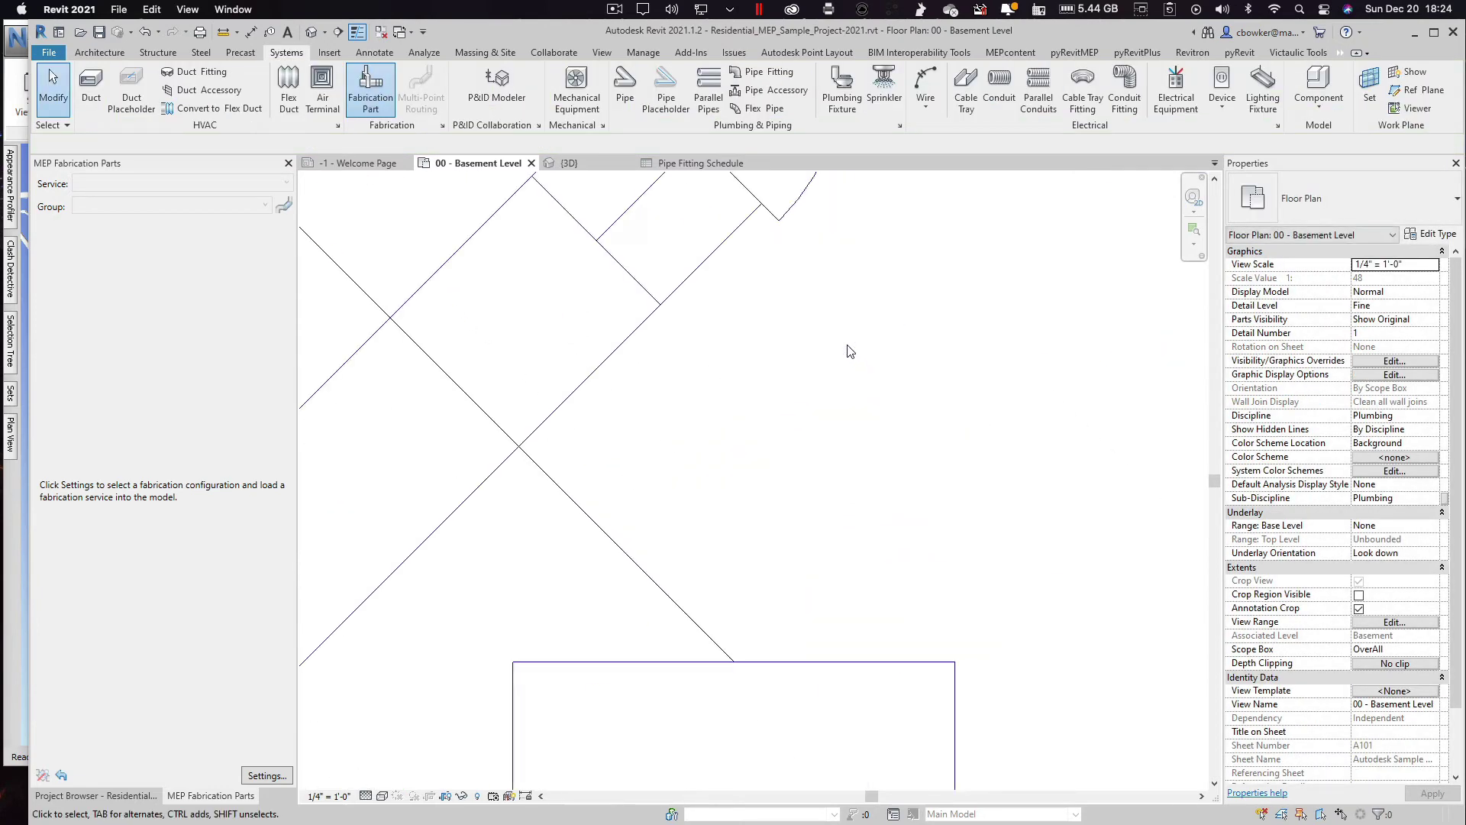
scroll(825, 303, "down", 5)
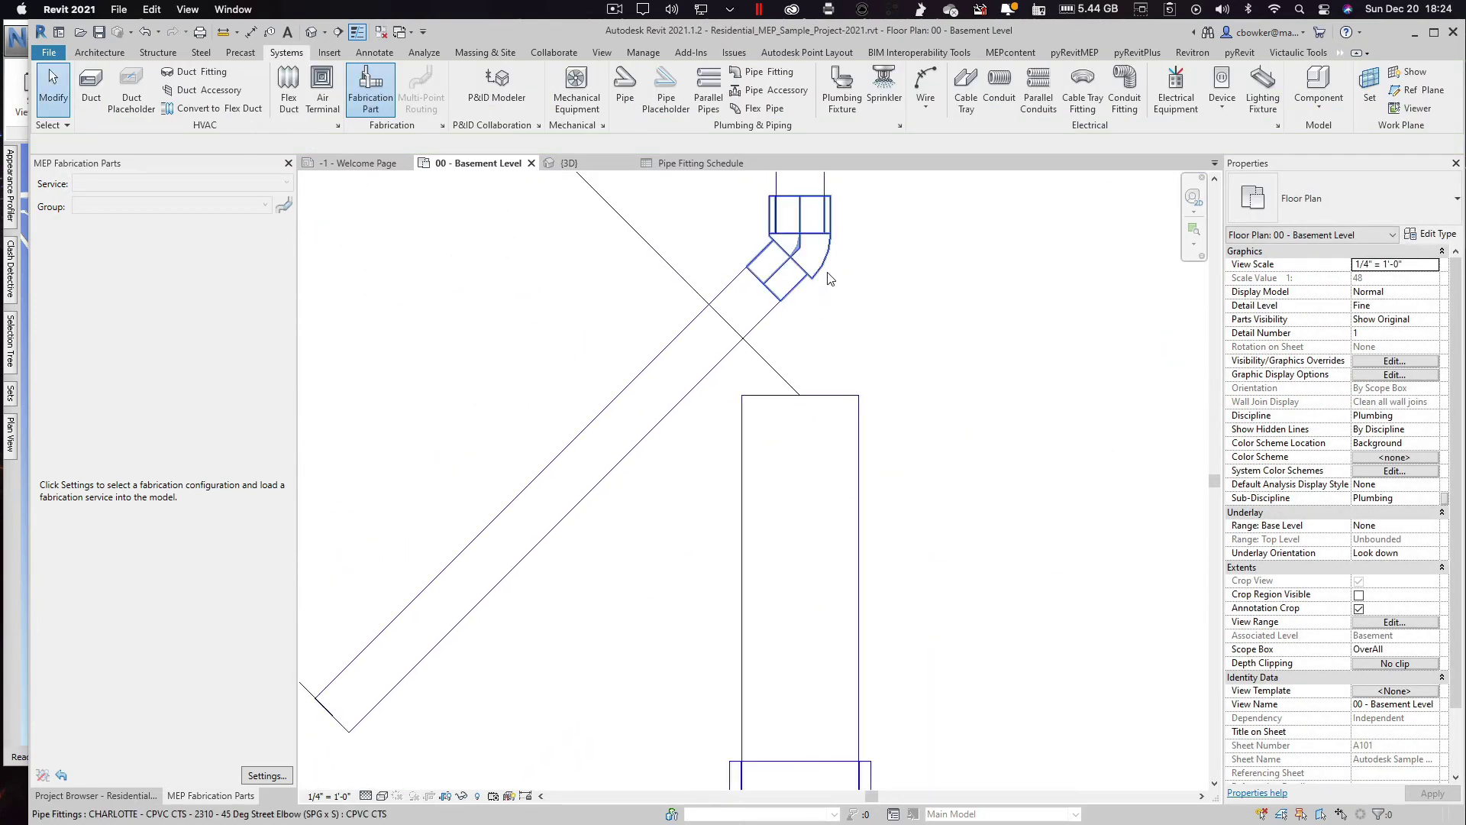
left_click(828, 277)
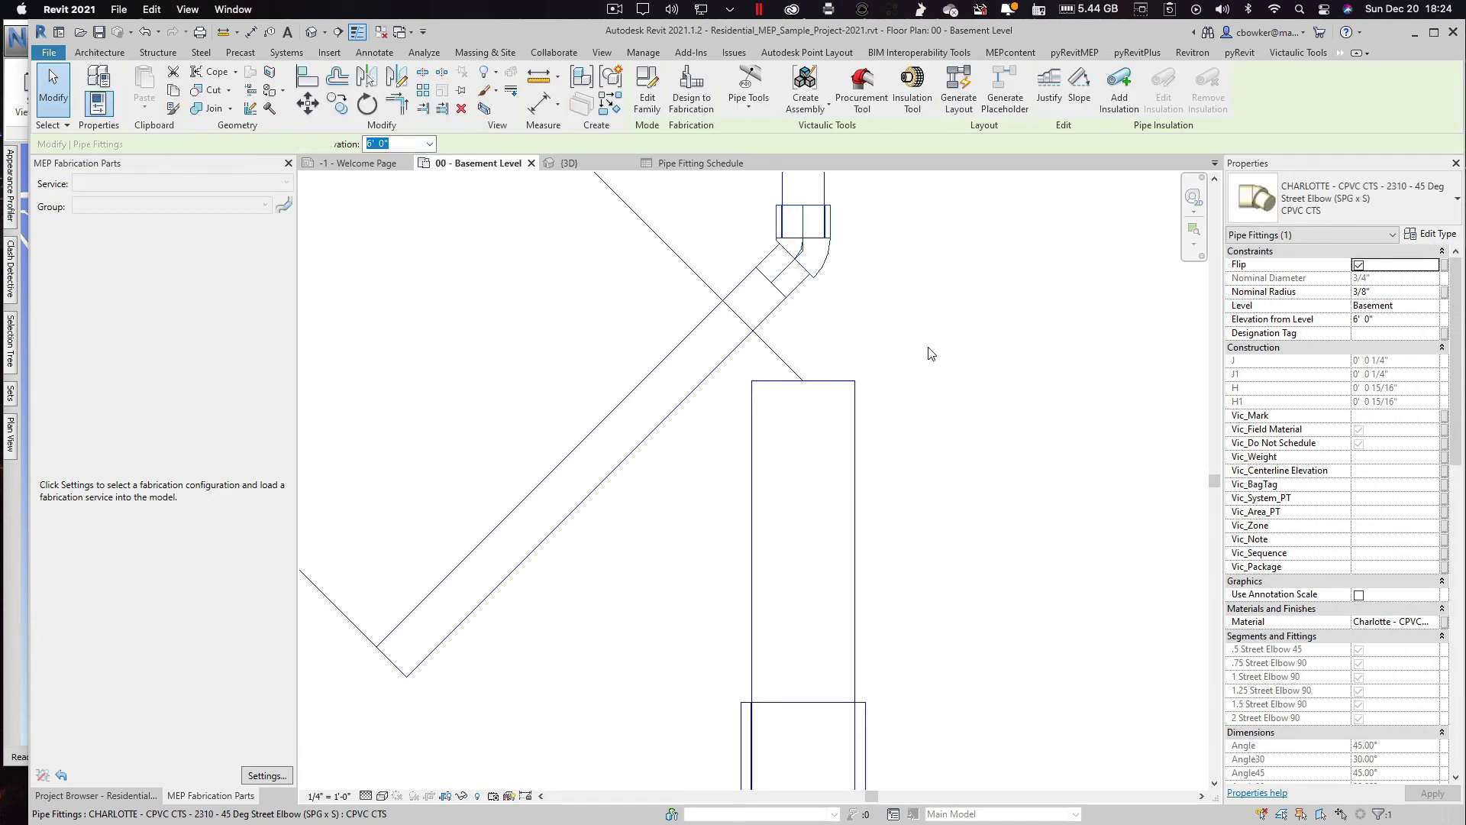
Step: Use the Victaulic Delete Pipe tool to remove the 3/4" vertical pipe and join its two elbows directly, and inspect their connection
scroll(930, 353, "down", 3)
middle_click_drag(944, 330, 950, 641)
left_click(1298, 53)
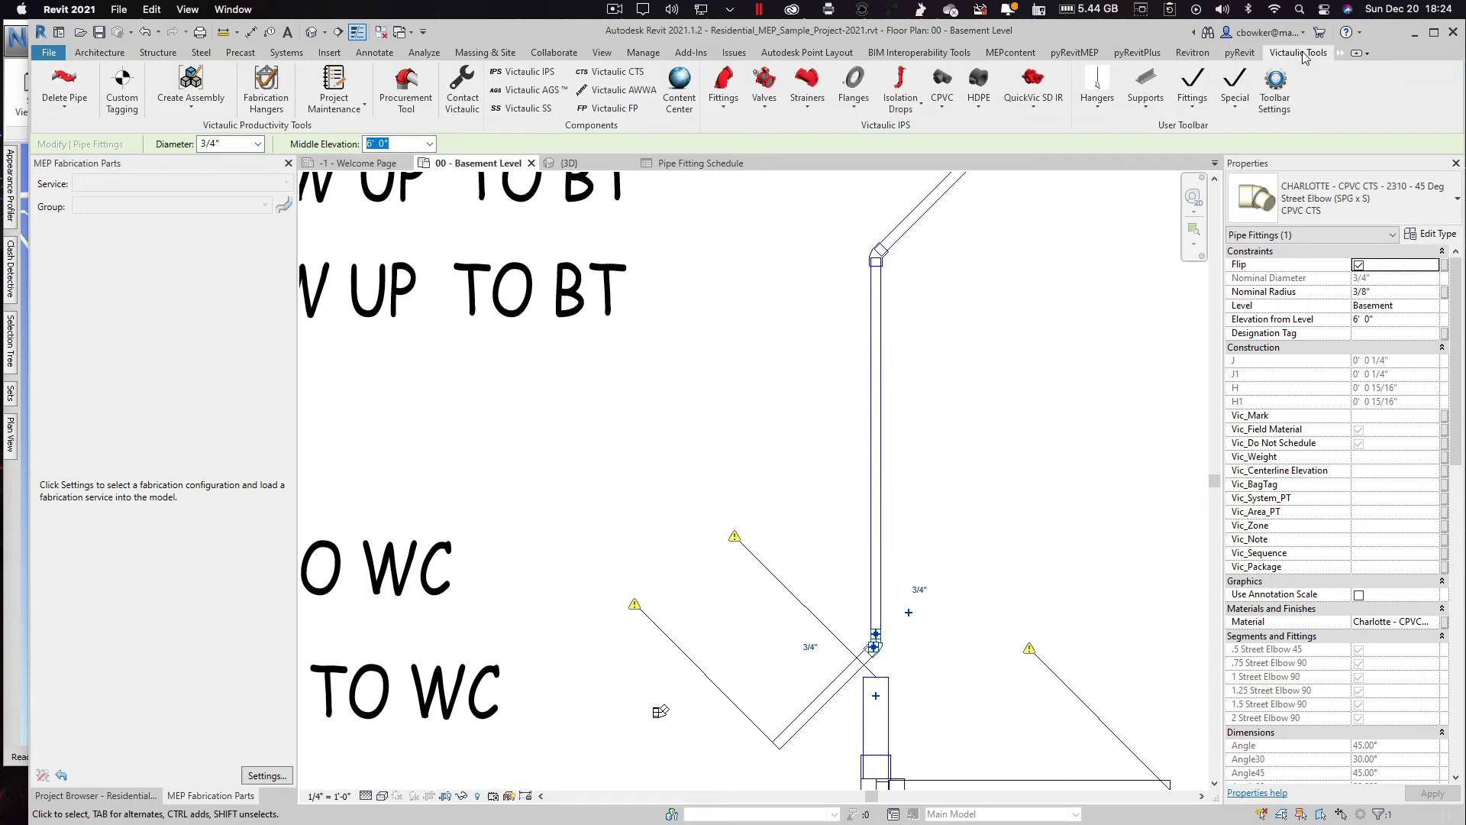
left_click(64, 82)
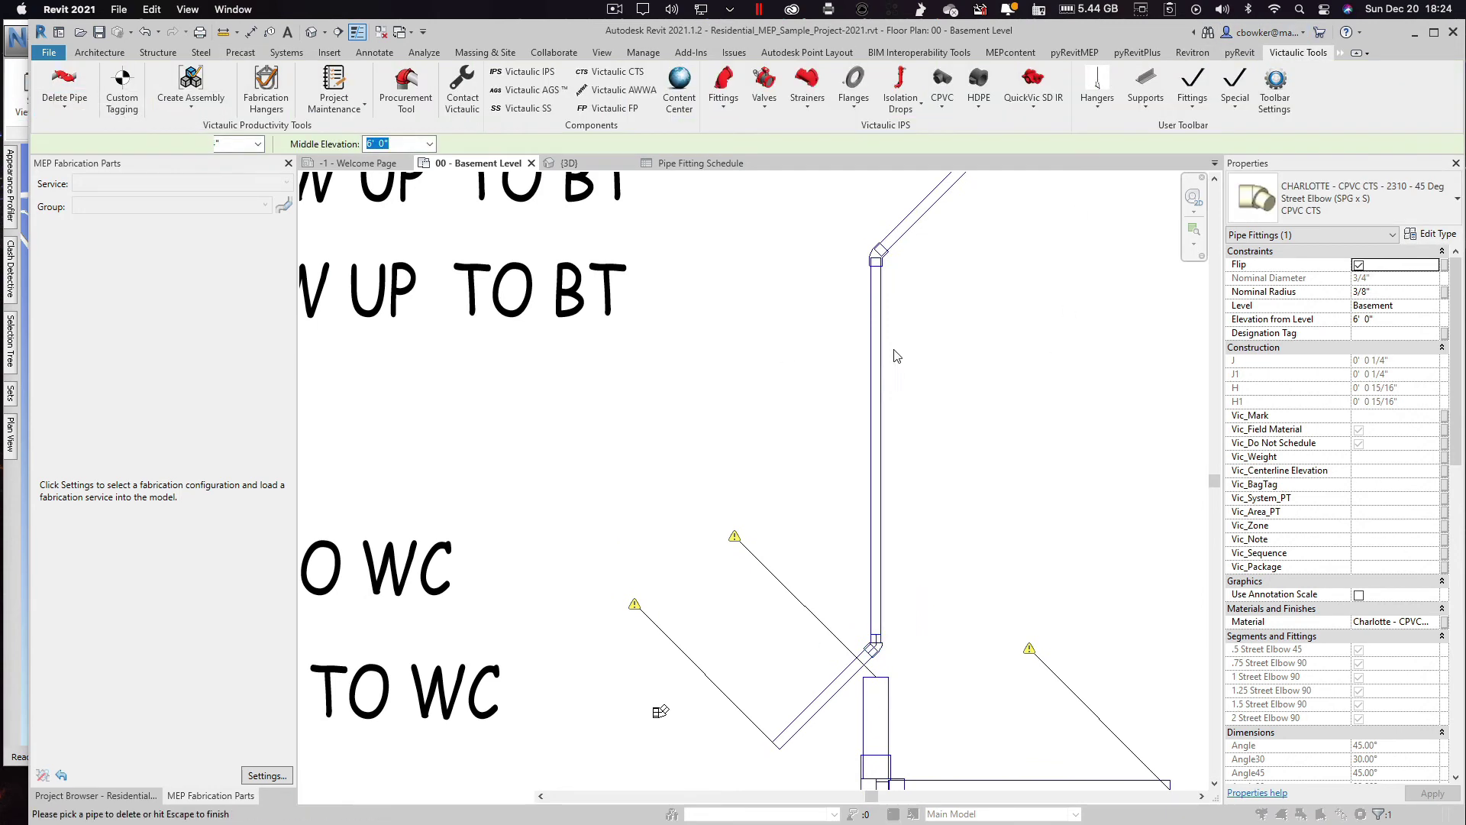
left_click(880, 286)
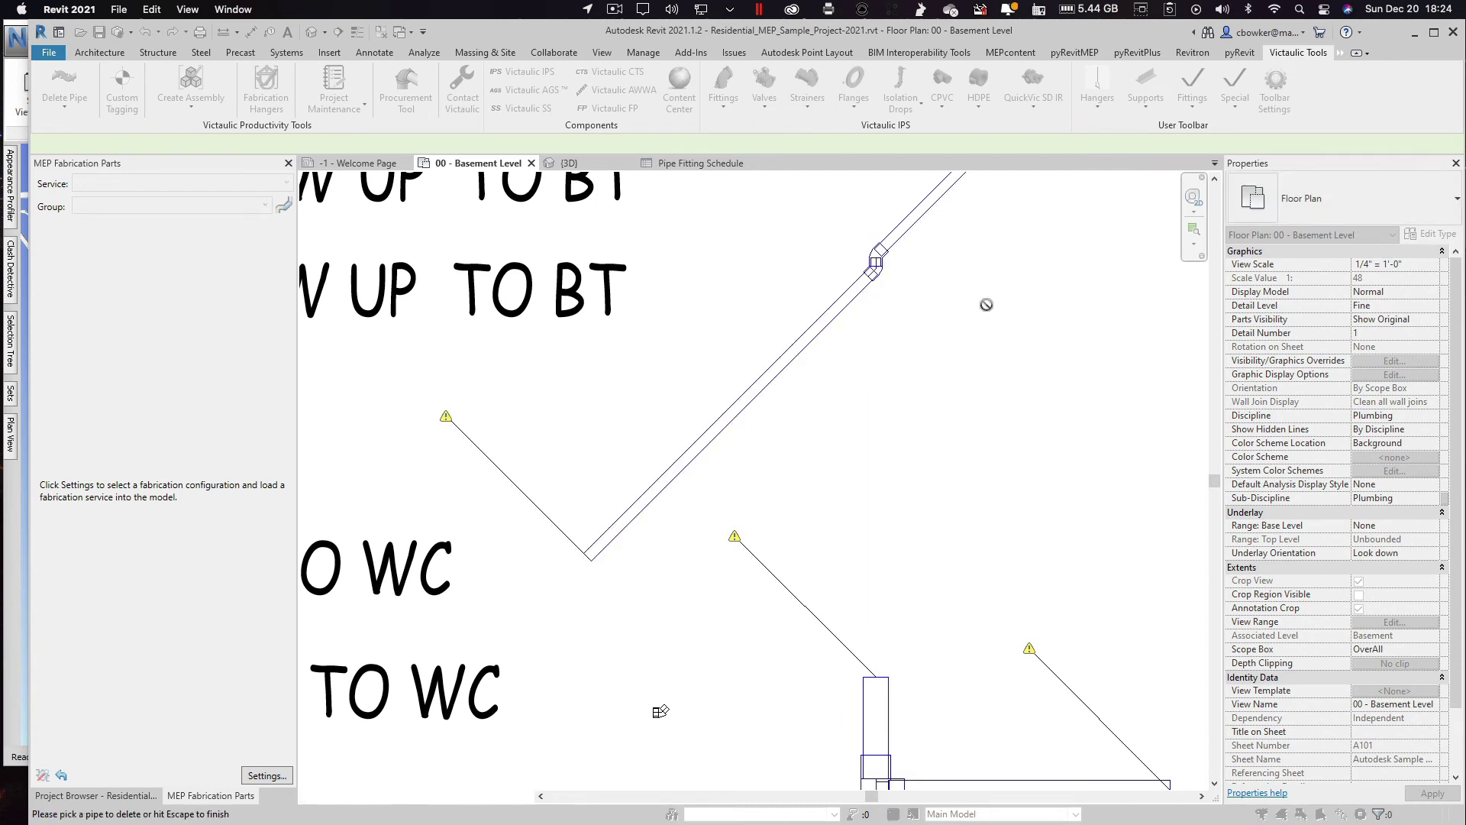
scroll(904, 250, "up", 5)
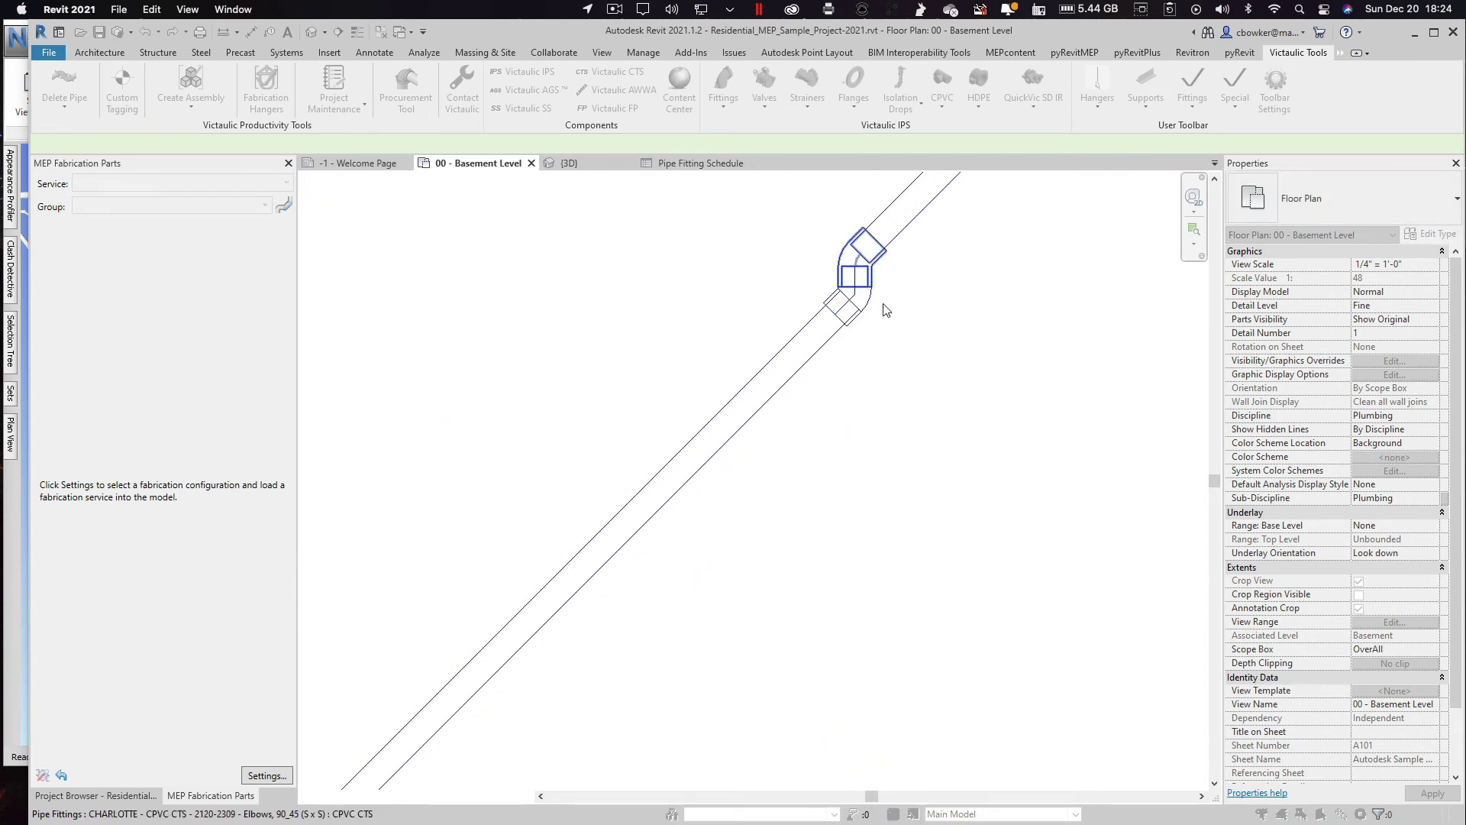
scroll(857, 322, "down", 5)
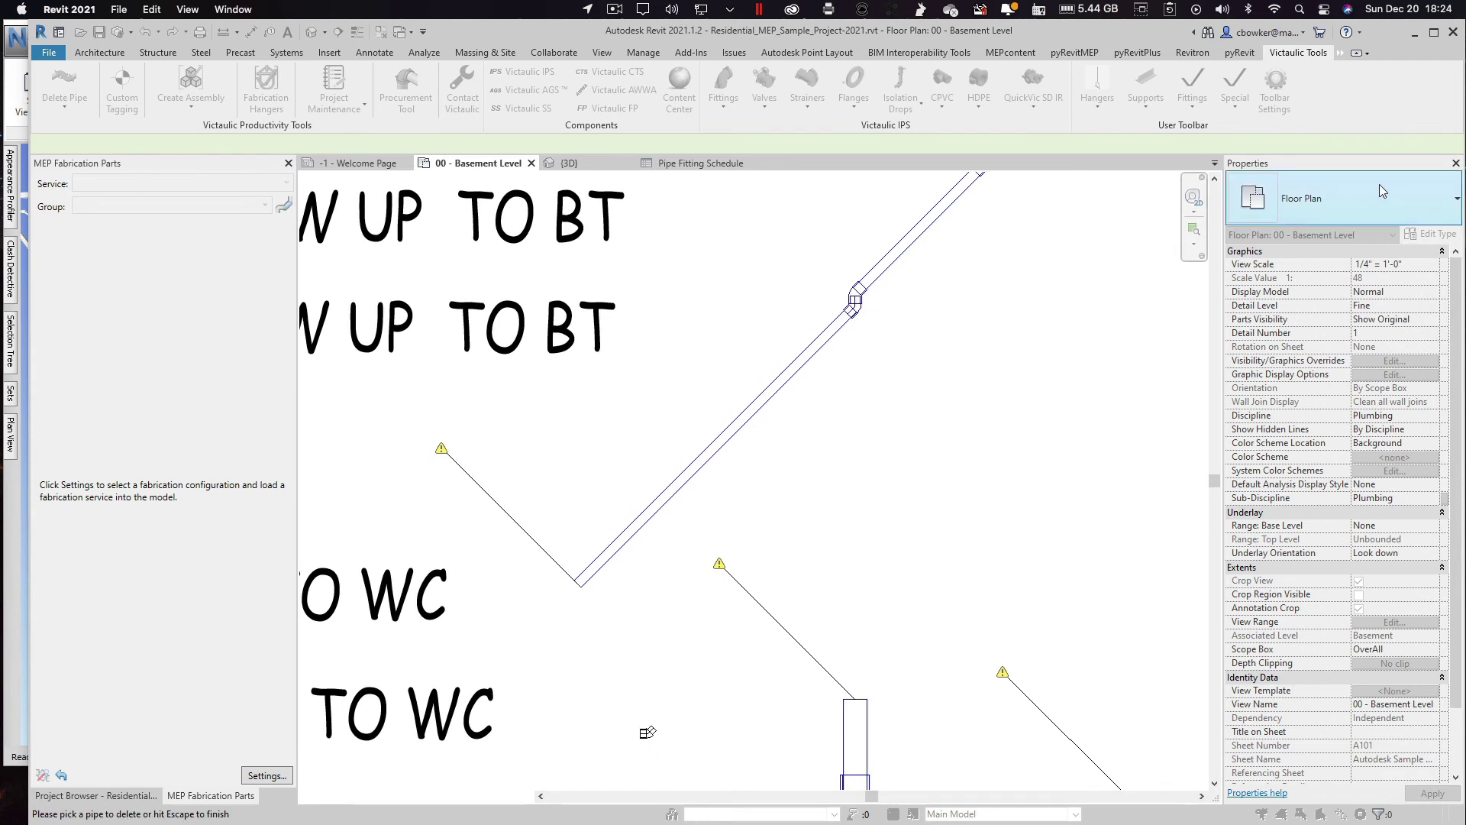
Step: Change the loose 45-degree street elbow's type to CHARLOTTE - CPVC CTS - 2304 - 90 Deg Street Elbow (SPG x S) and toggle its Flip option
left_click(1344, 195)
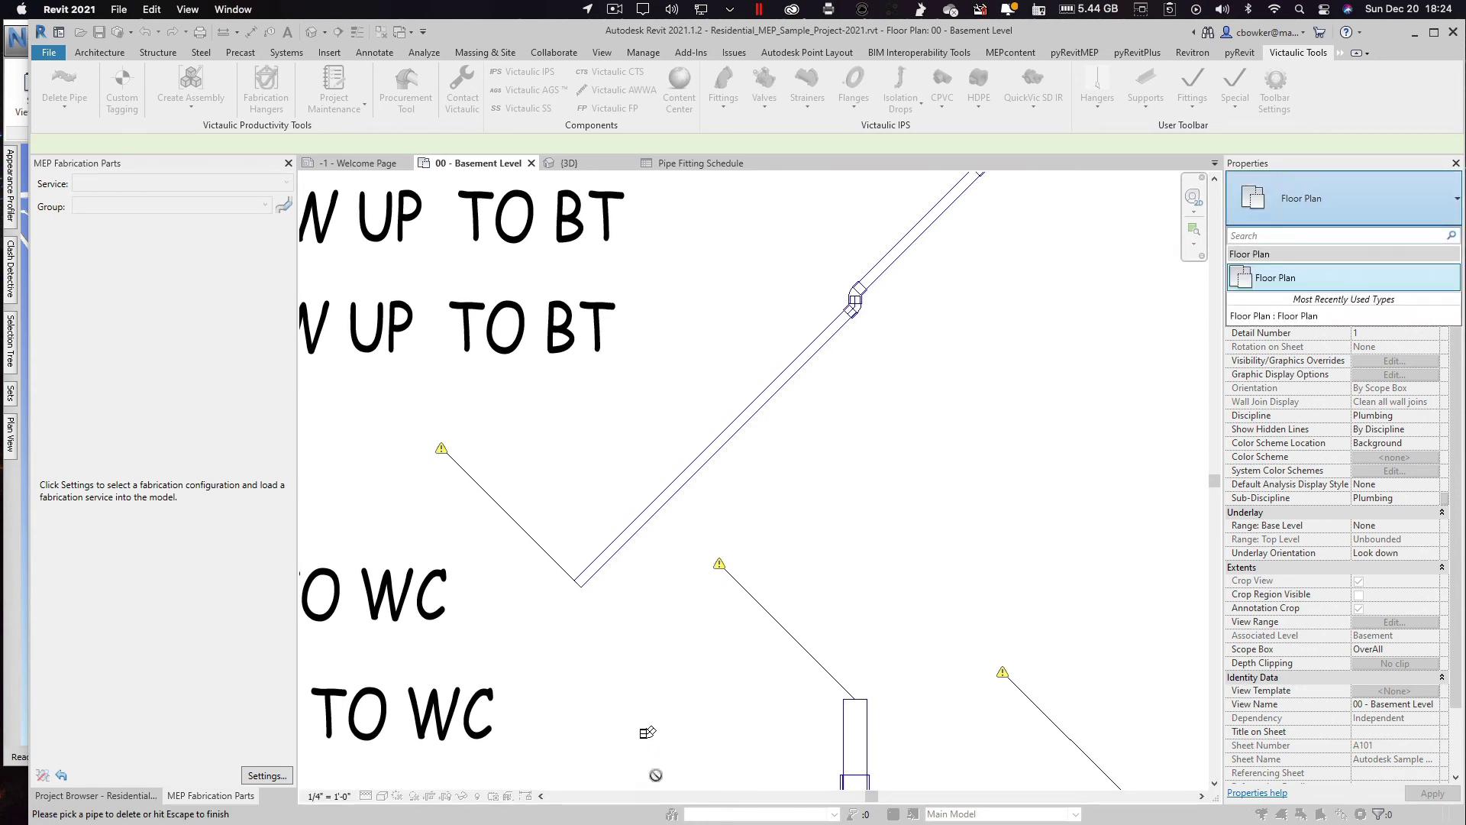
key("Escape")
key("Escape")
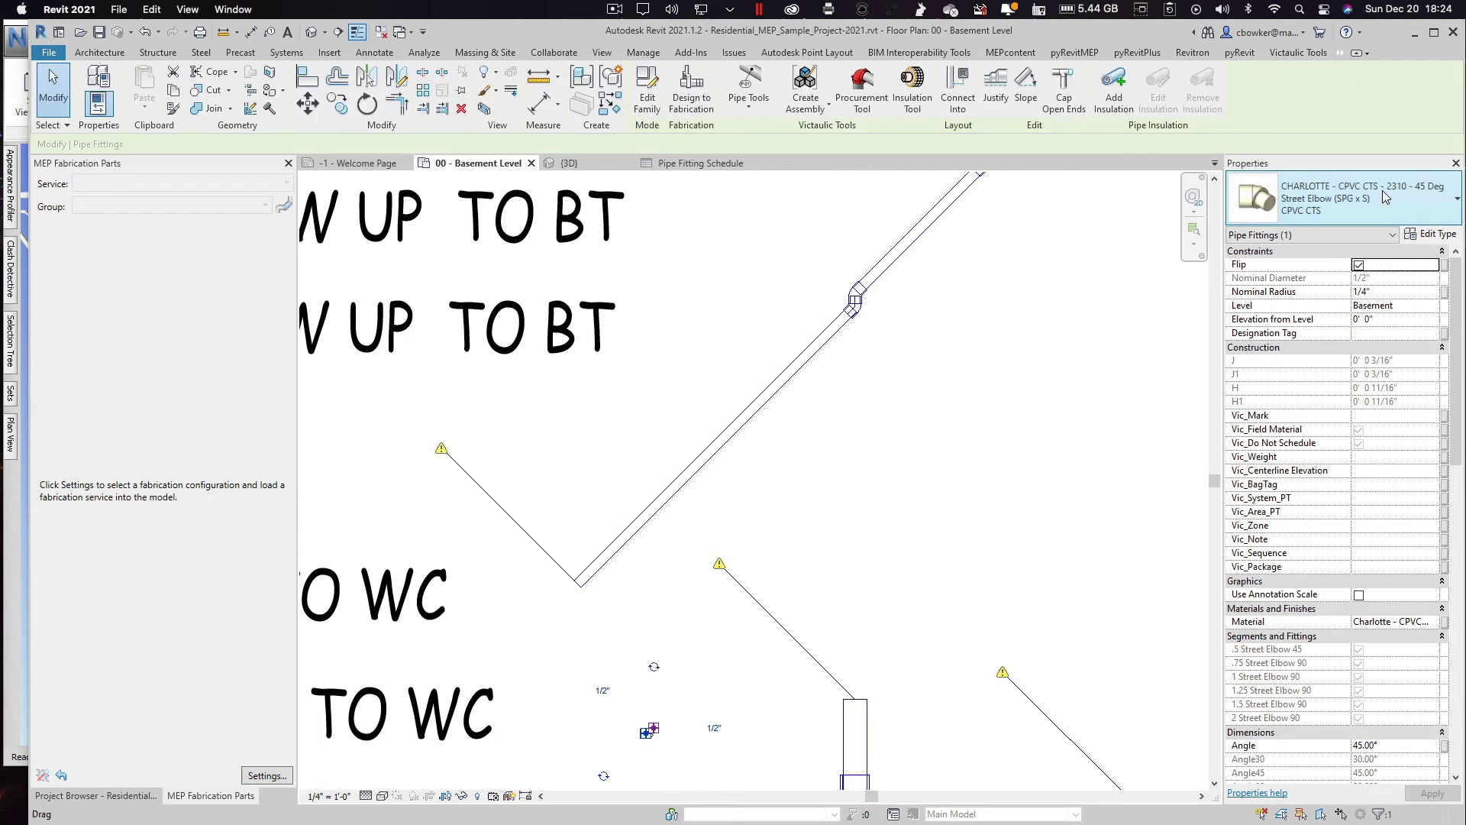
left_click(1383, 190)
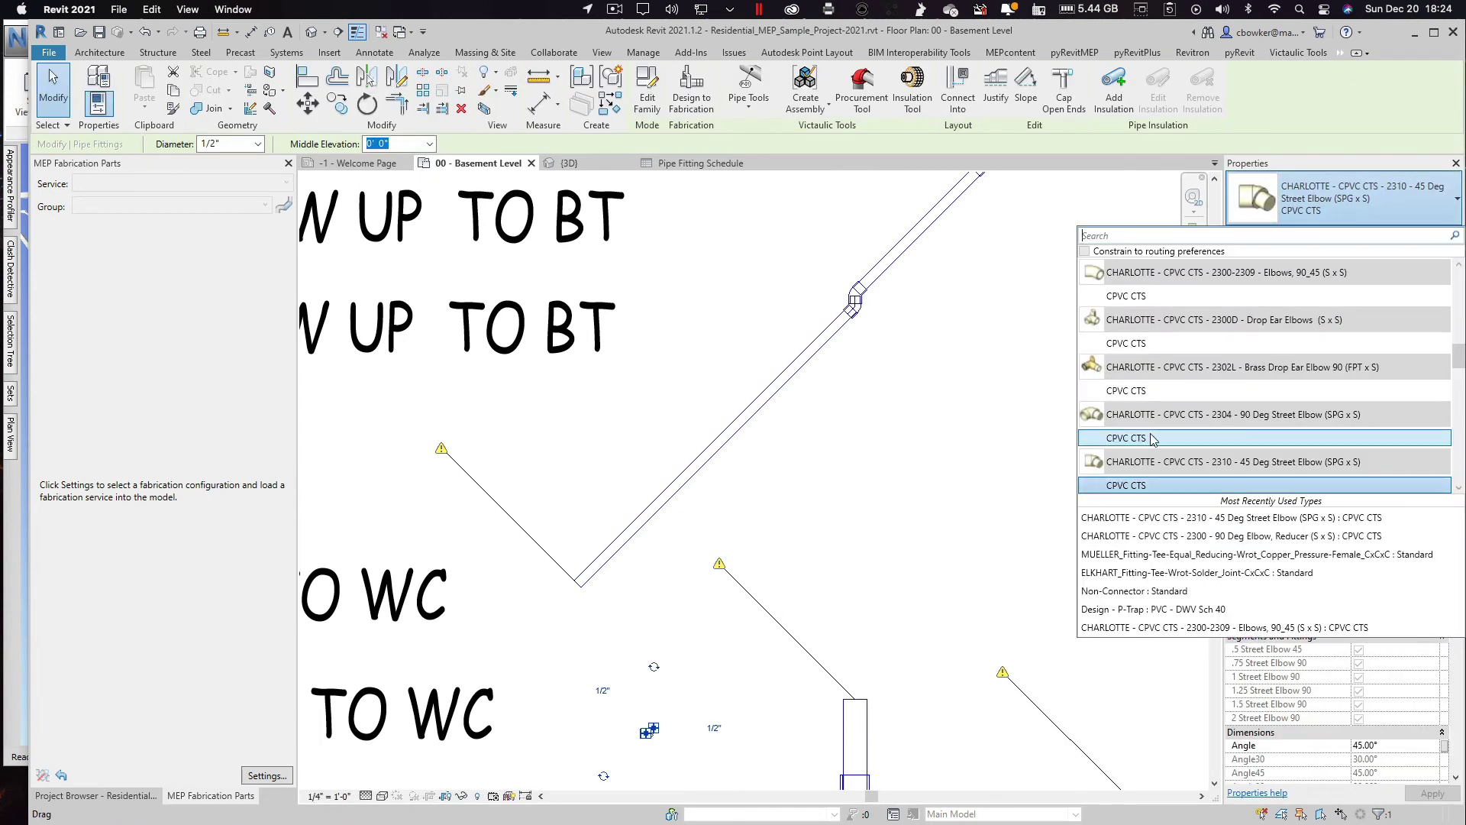
key("Escape")
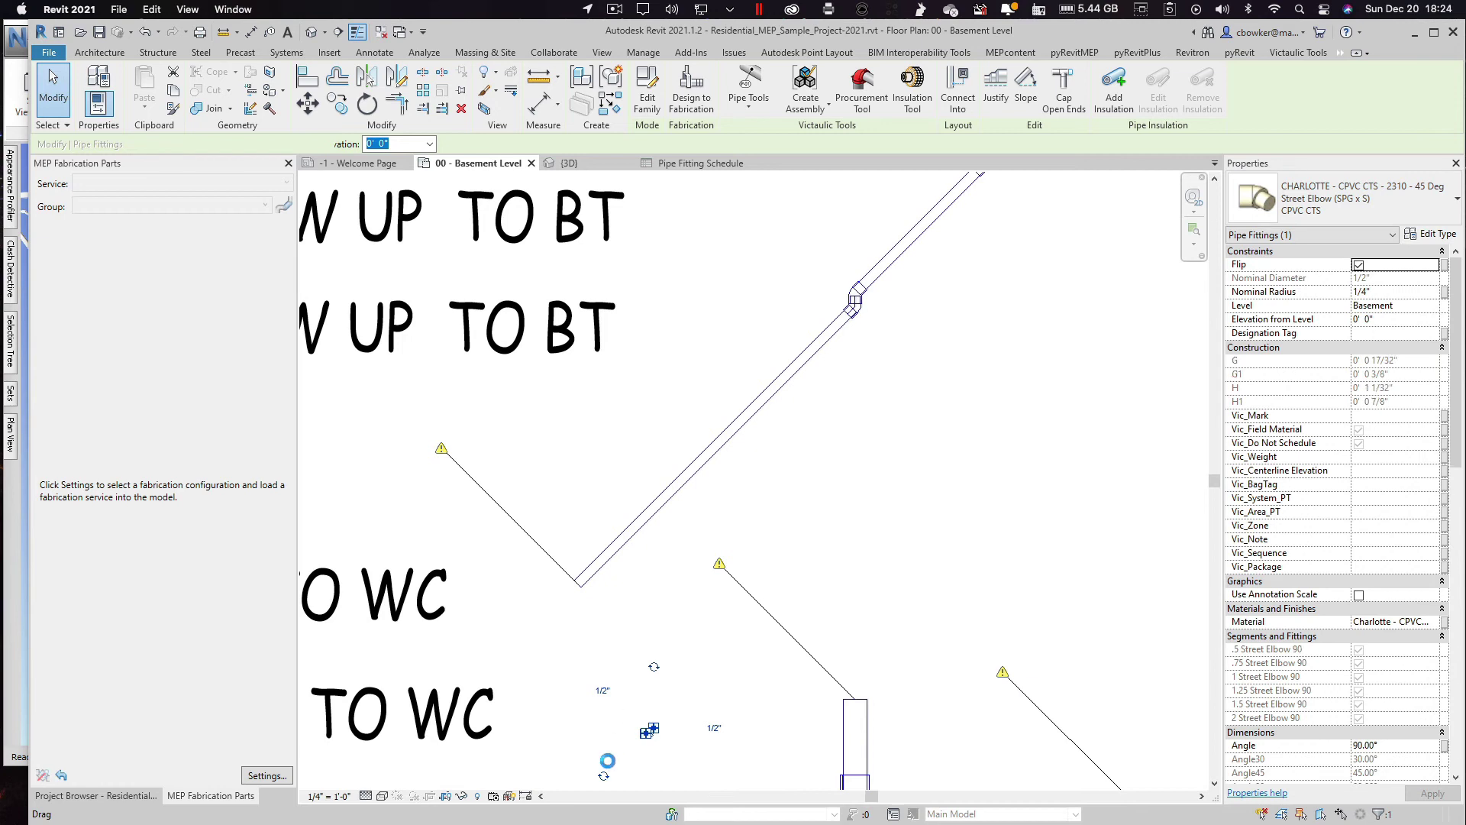
scroll(629, 760, "up", 3)
scroll(691, 716, "up", 1)
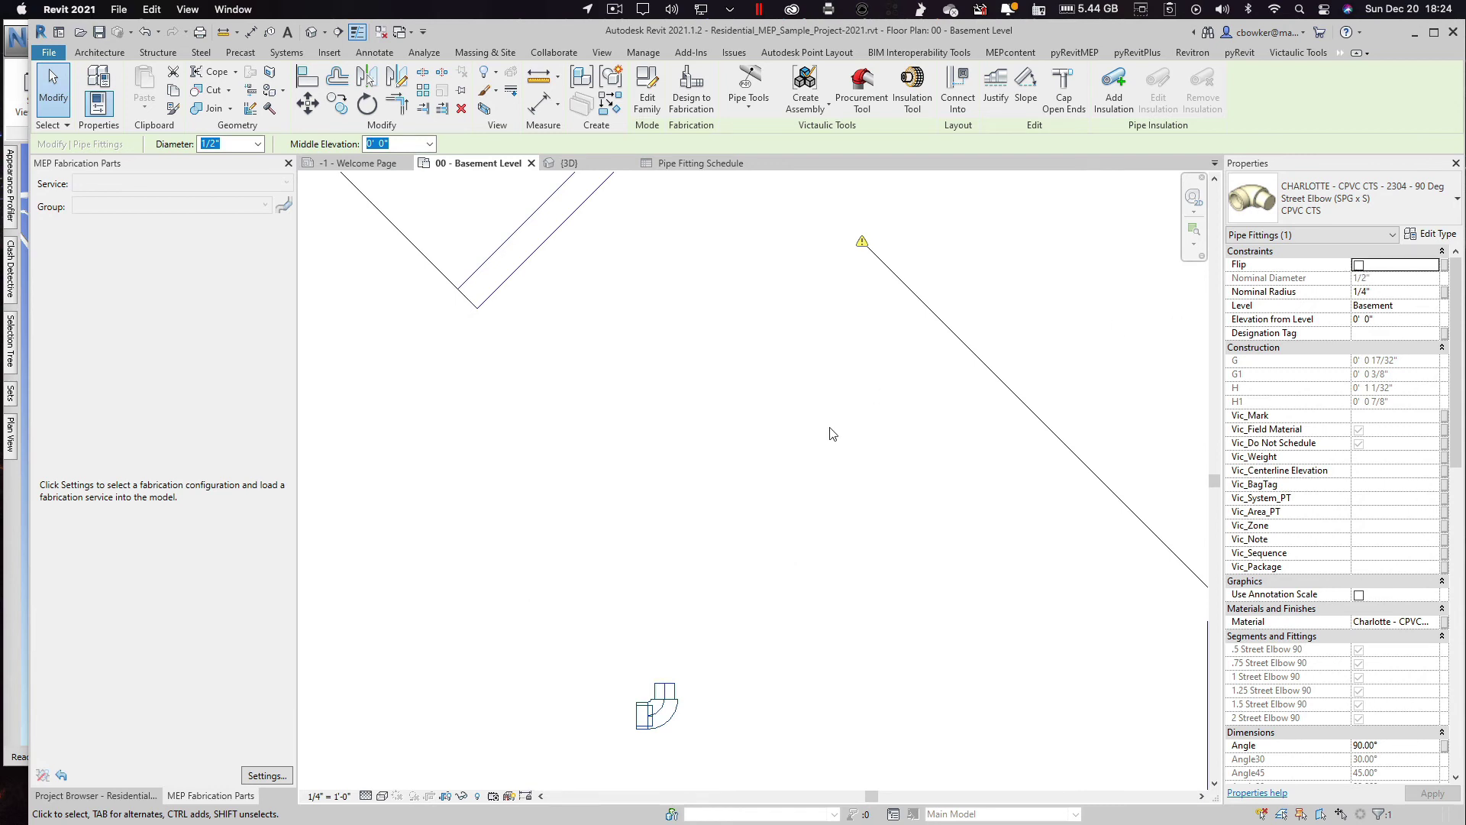
left_click(626, 615)
scroll(626, 614, "down", 2)
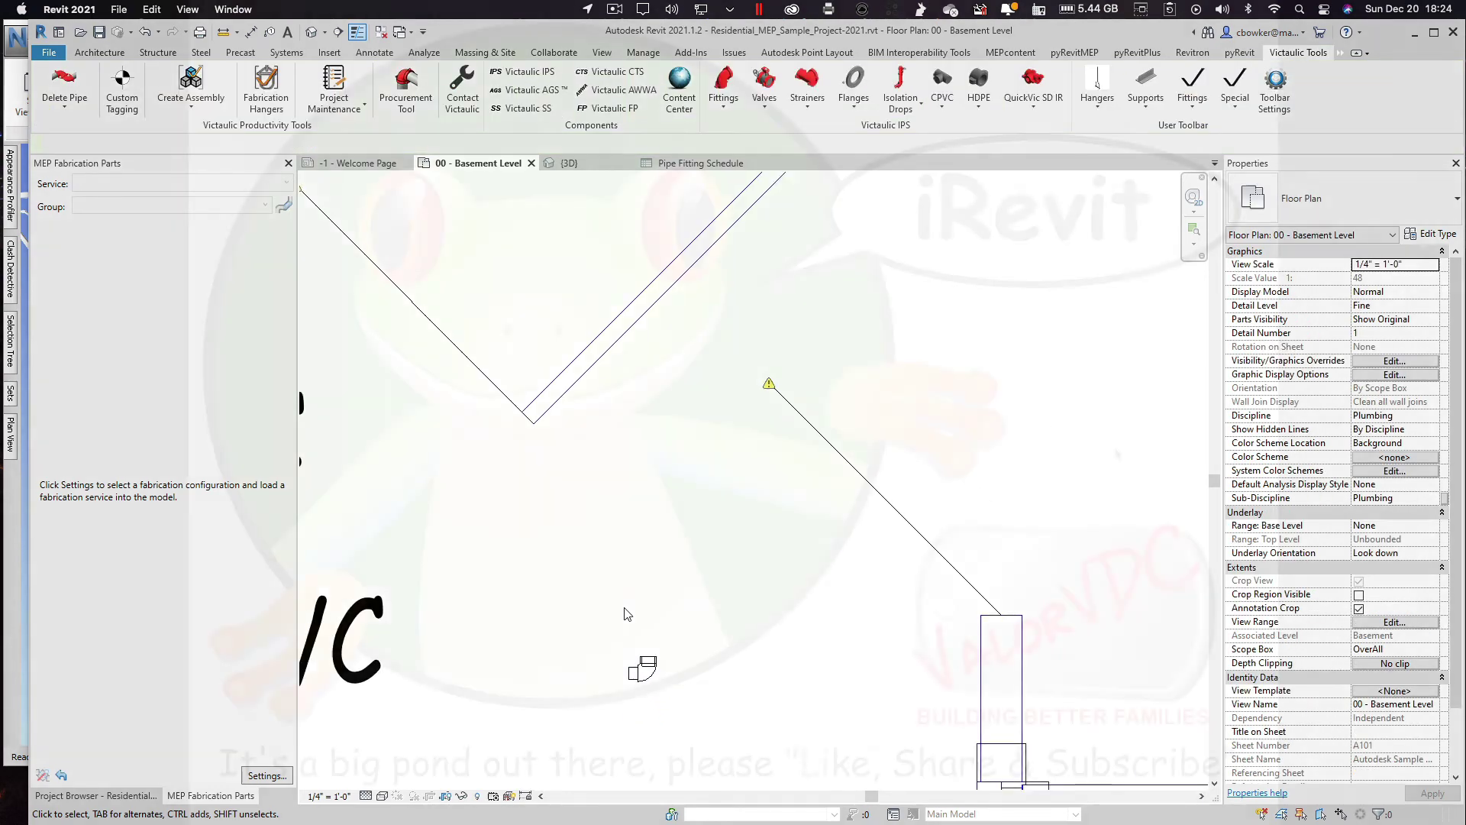